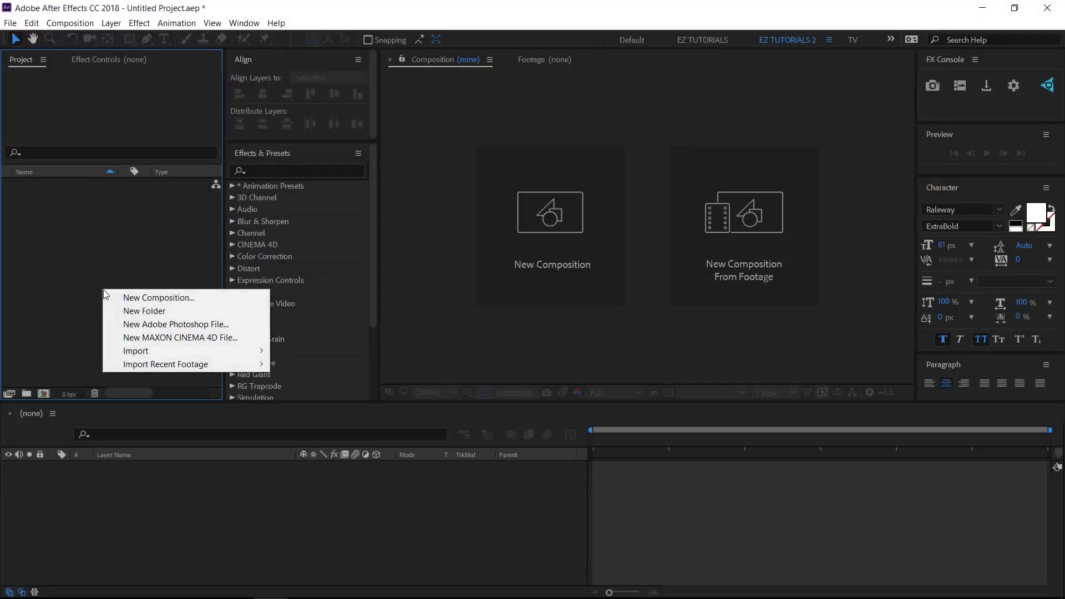
Step: Import bell.png, Click On.mp3 and hand.png, then start a new 1920×1080 composition named Subscribe call out
mouse_move(152, 351)
click(298, 352)
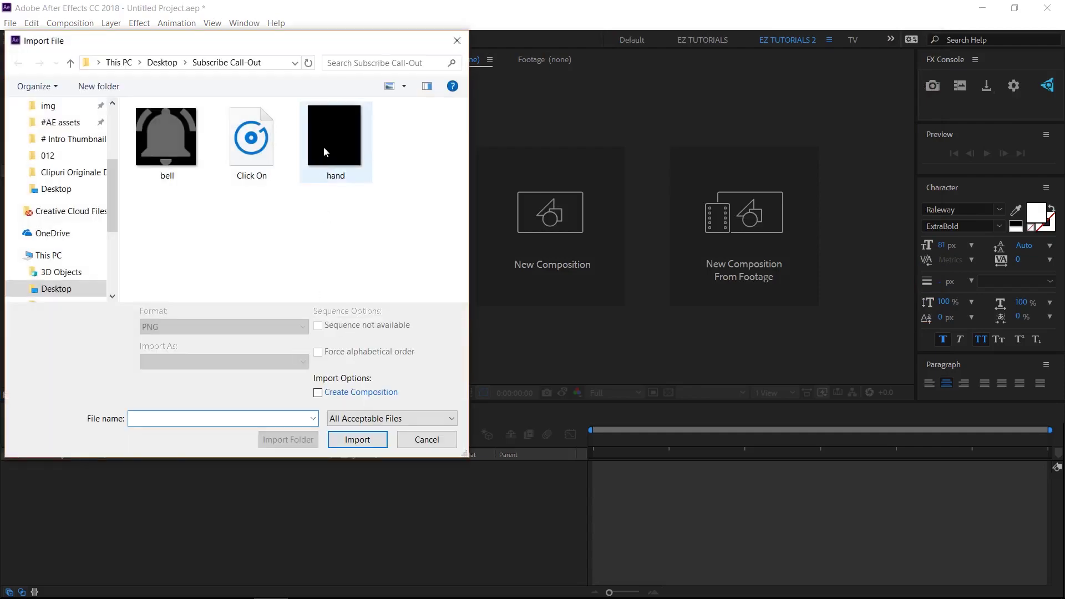
click(324, 147)
key(ctrl+a)
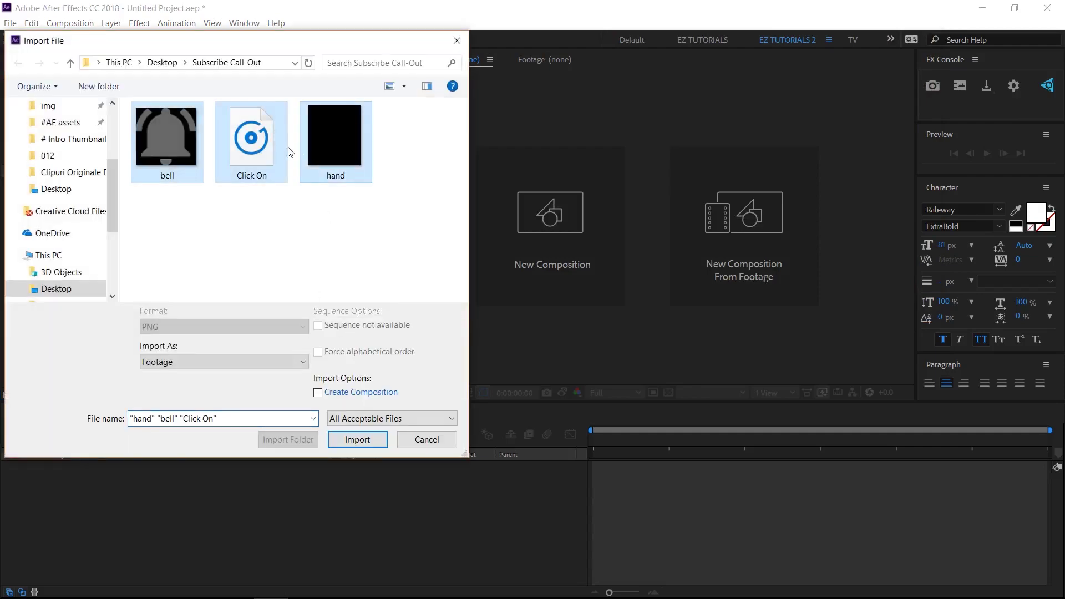
click(344, 440)
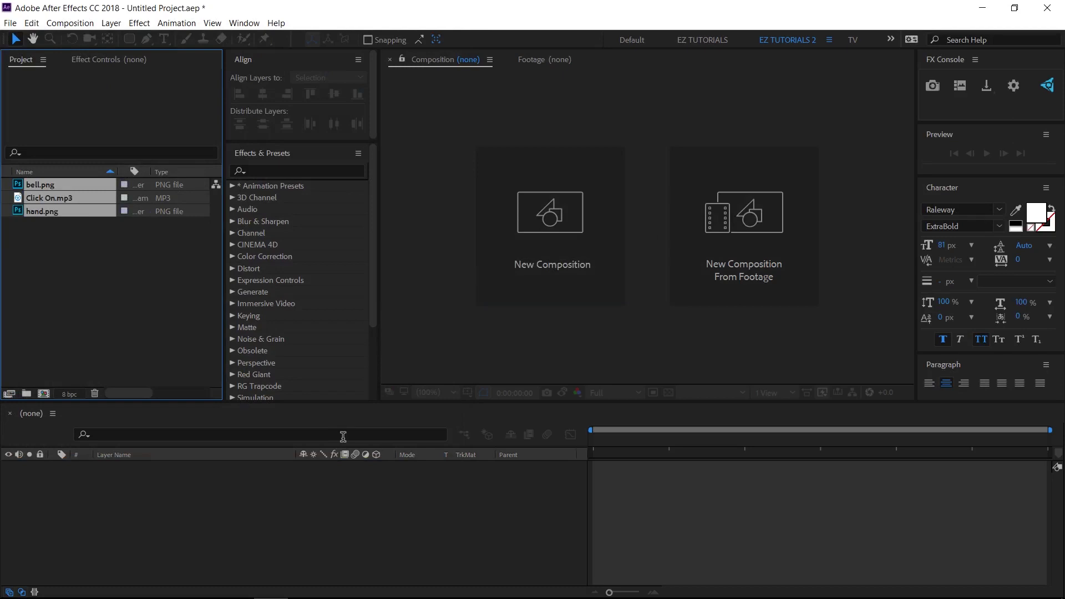
click(43, 393)
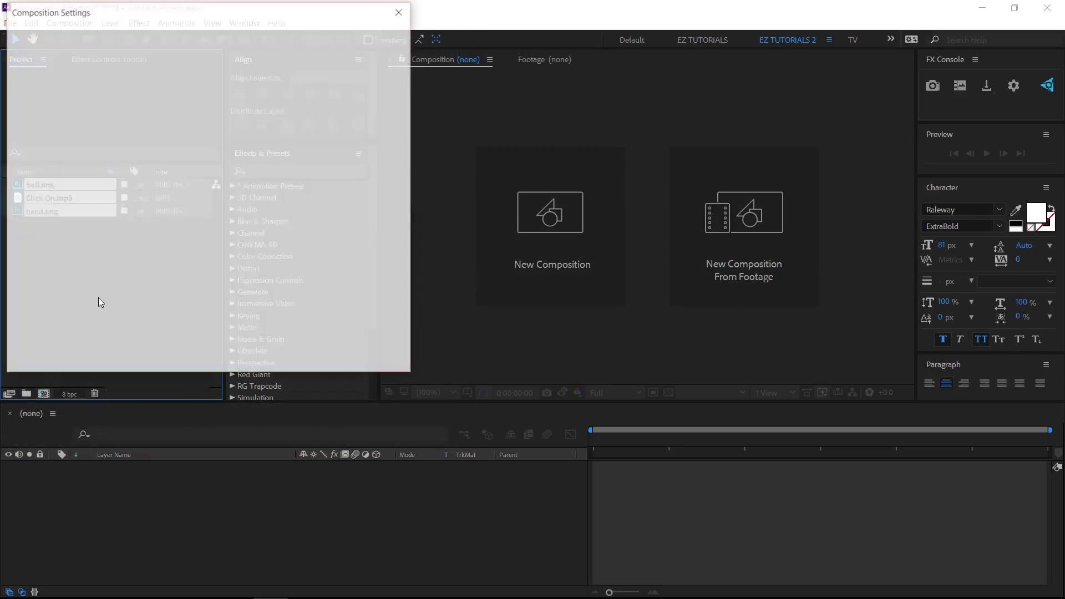
text(Subs)
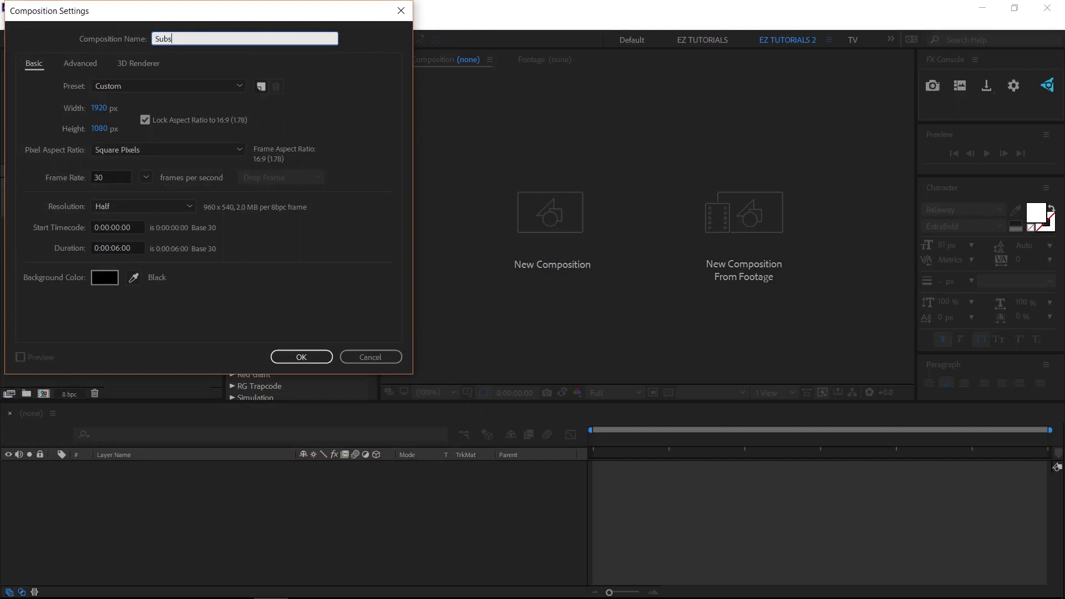
text(cribe call out)
Step: Confirm the composition and draw a bright red rectangle in the upper middle of the frame
click(285, 357)
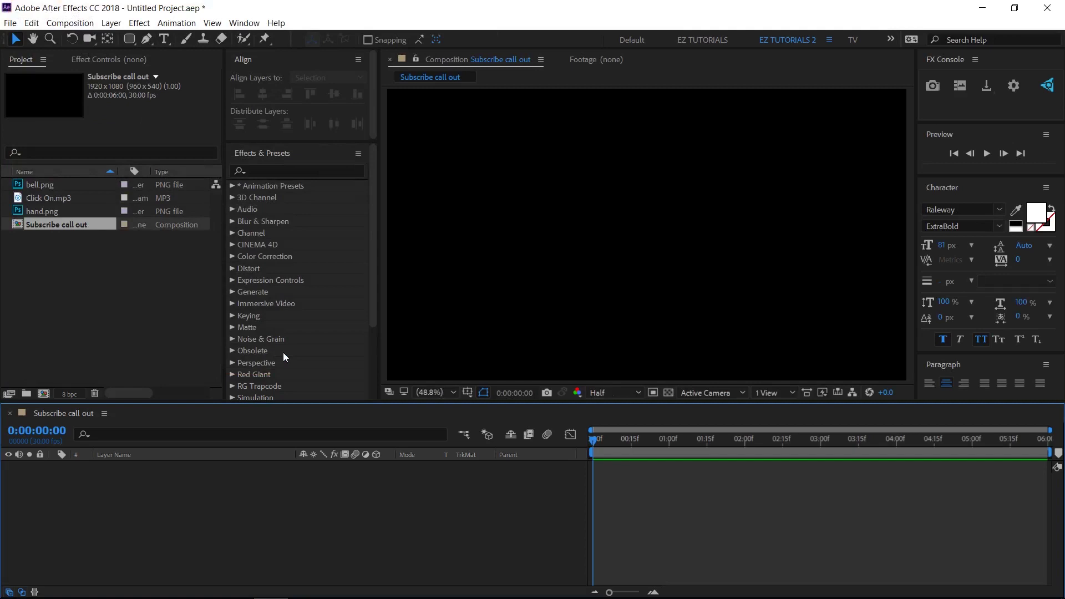
click(131, 41)
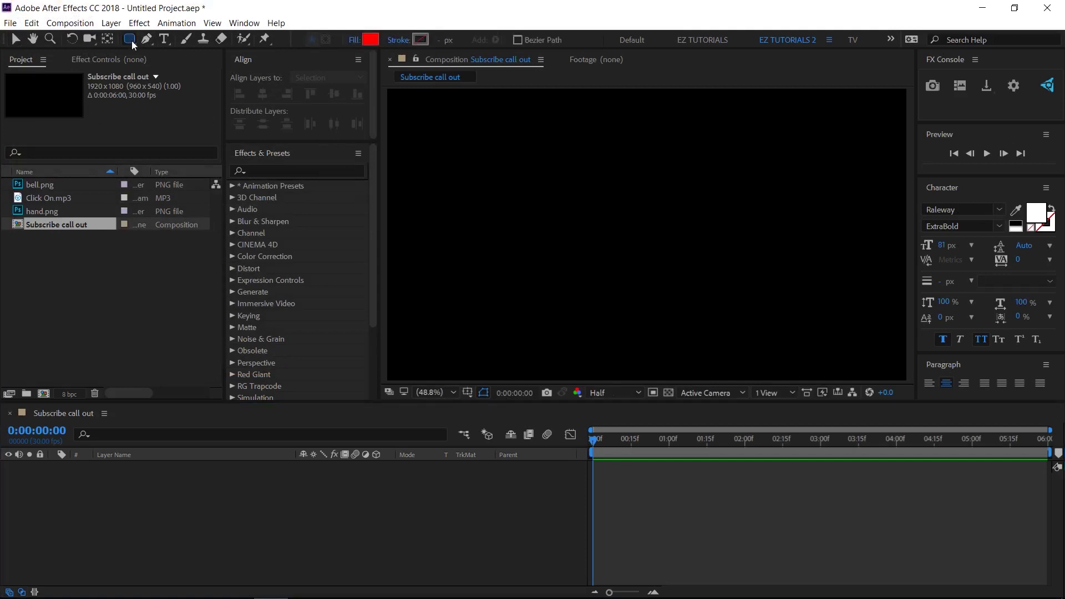
click(374, 41)
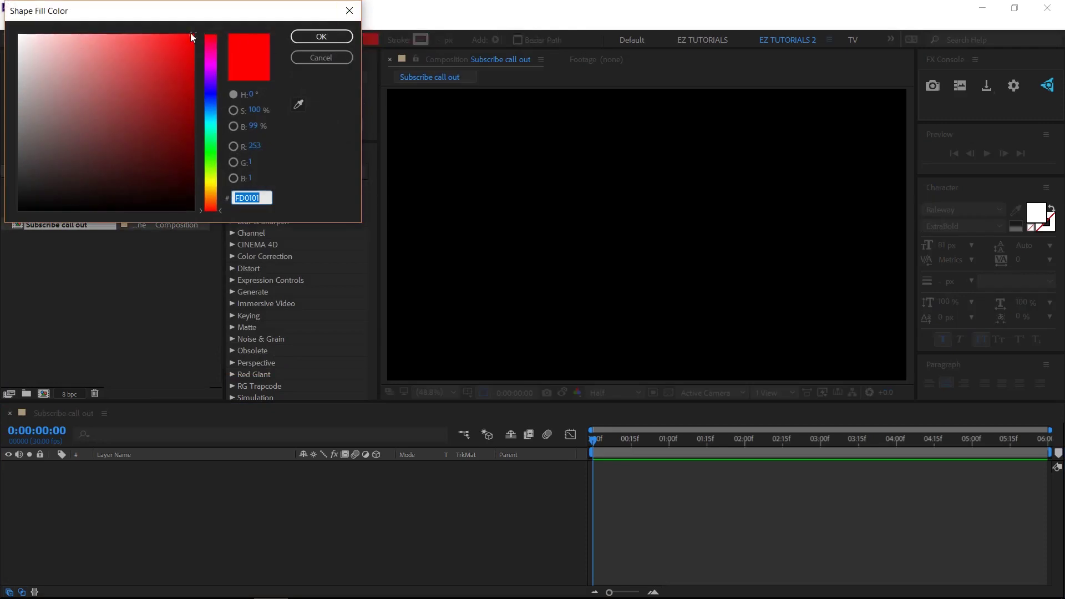
drag(193, 32, 214, 30)
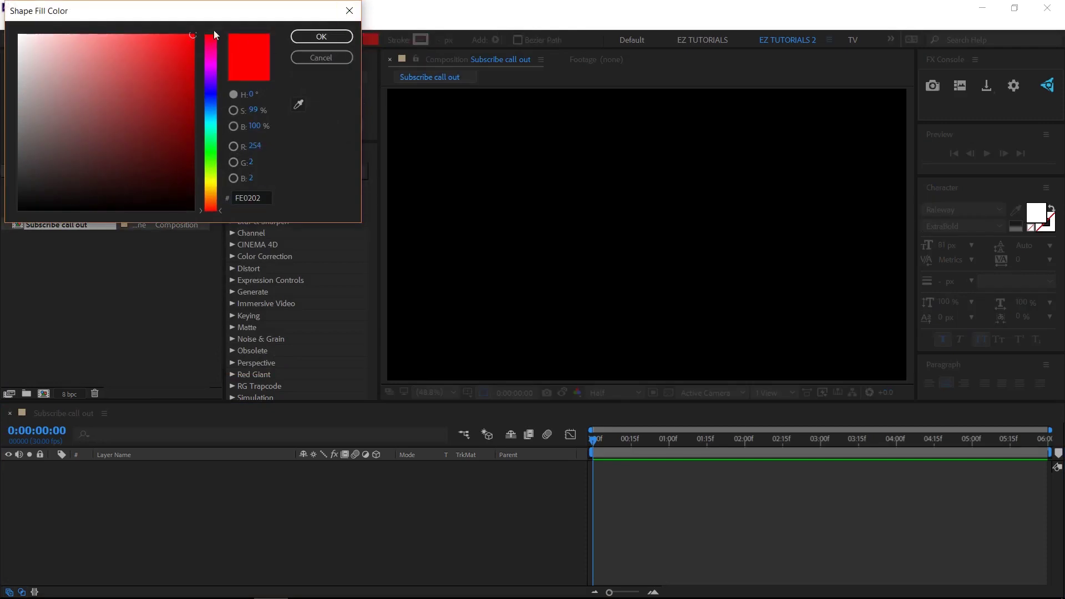
click(327, 35)
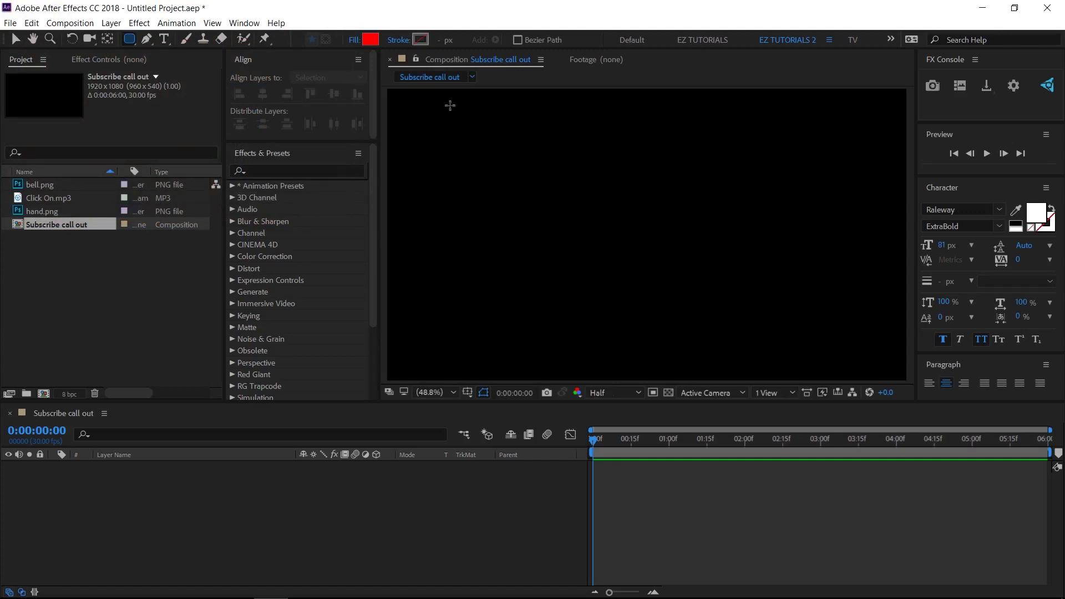
drag(544, 172, 797, 249)
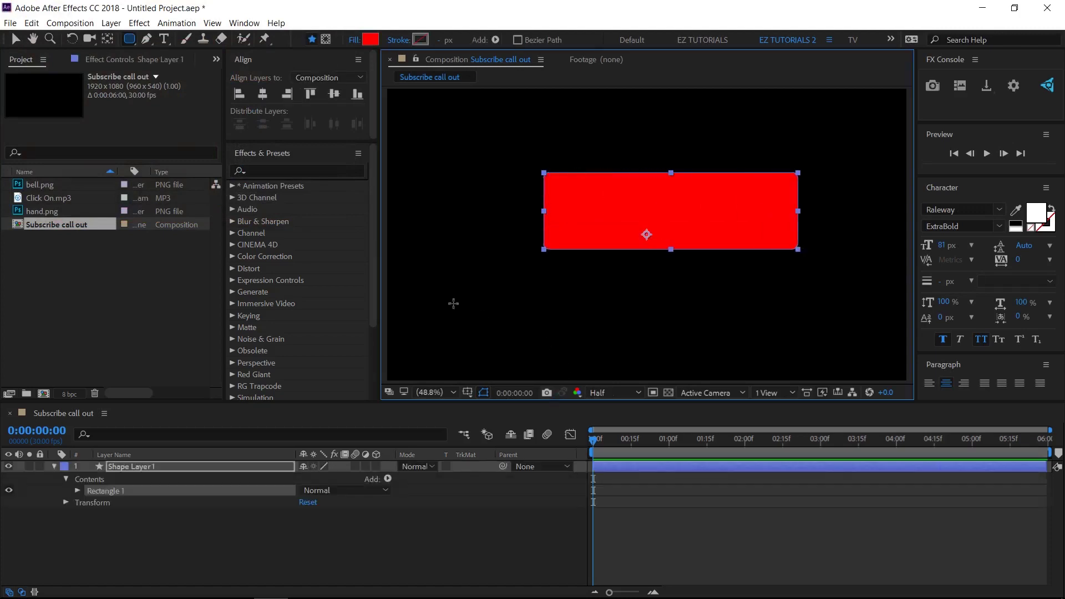
Step: Rename the new shape layer to 'button'
click(15, 39)
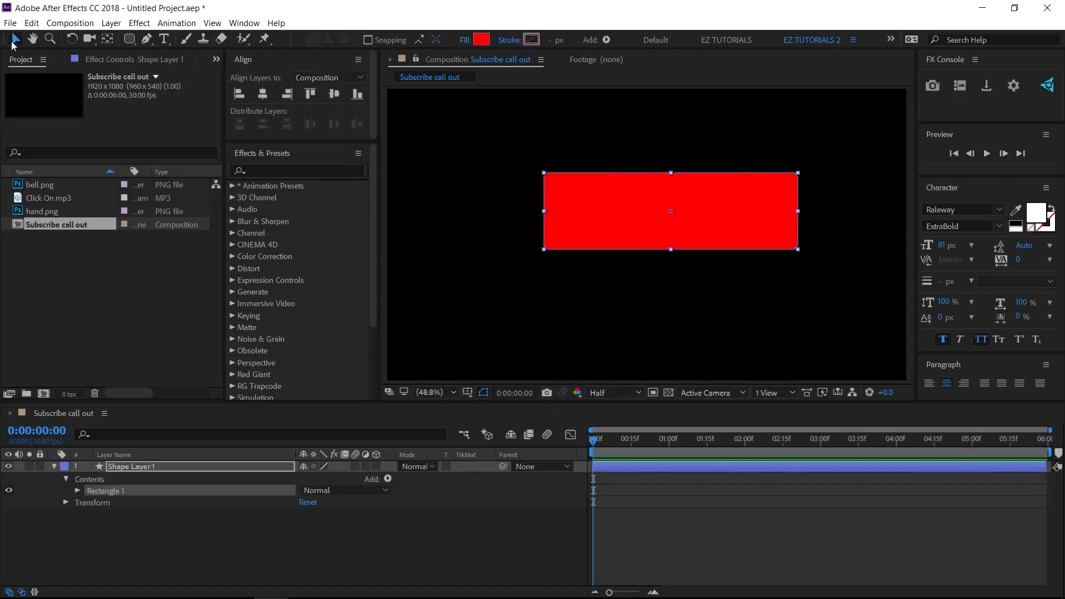
click(119, 466)
key(Return)
text(bu)
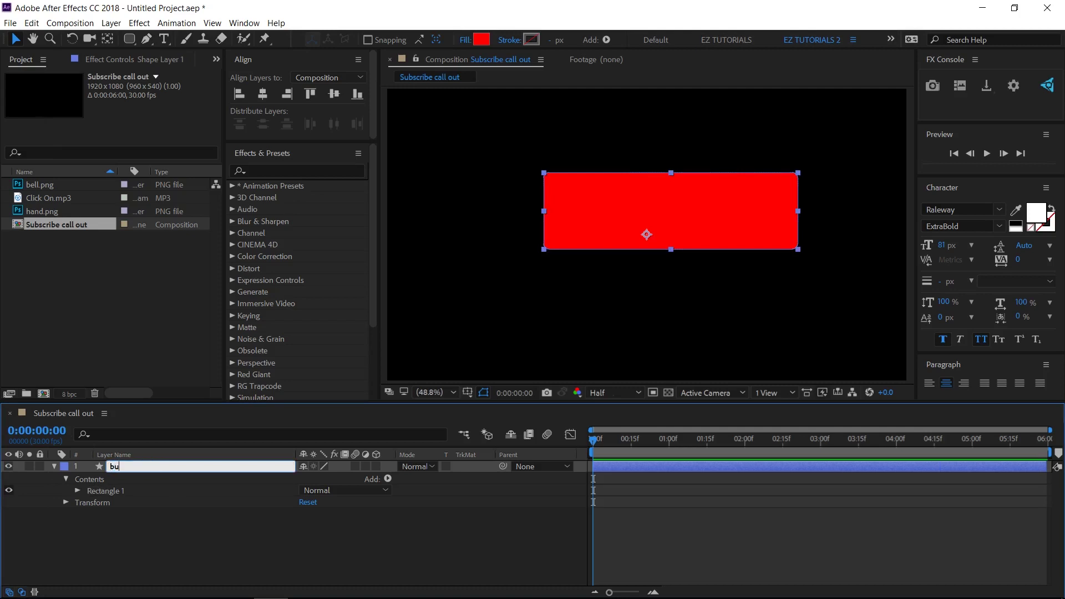
text(tton)
key(Return)
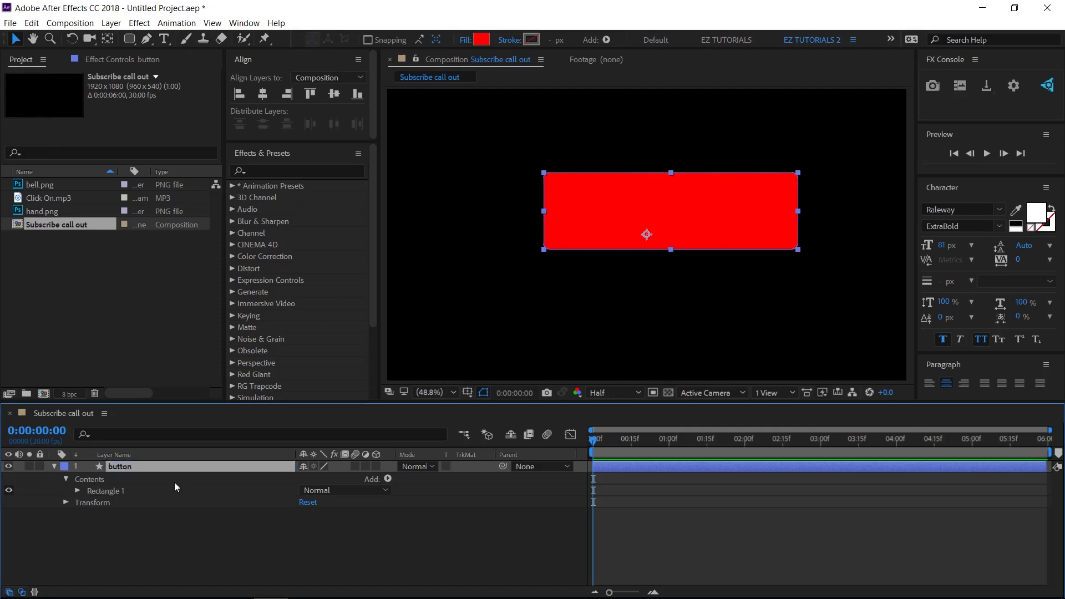
Step: Set the rectangle size to 620×185 and centre it horizontally in the composition
click(77, 491)
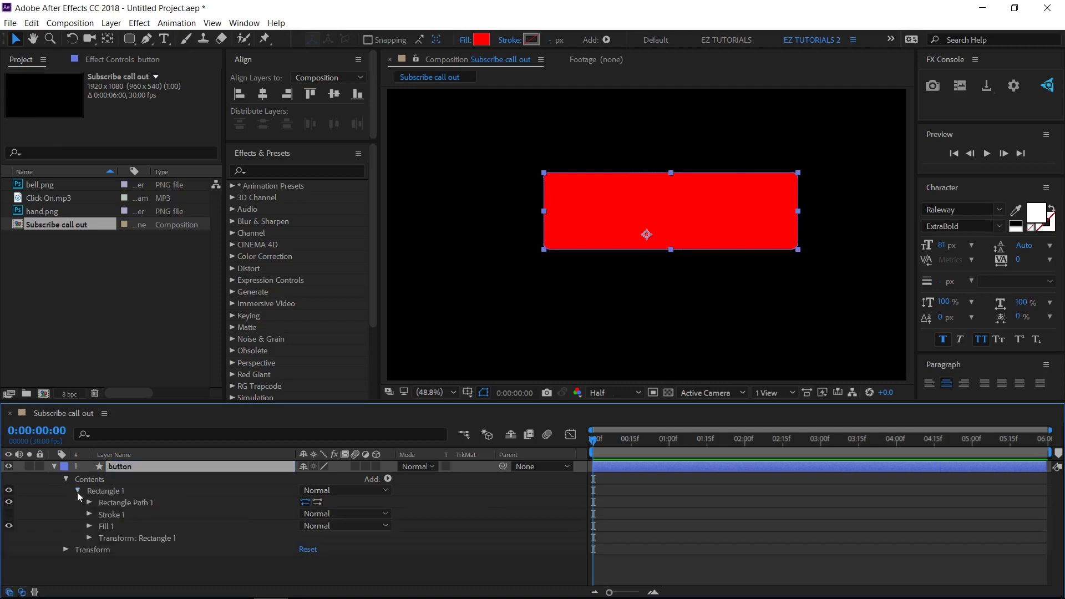
click(89, 502)
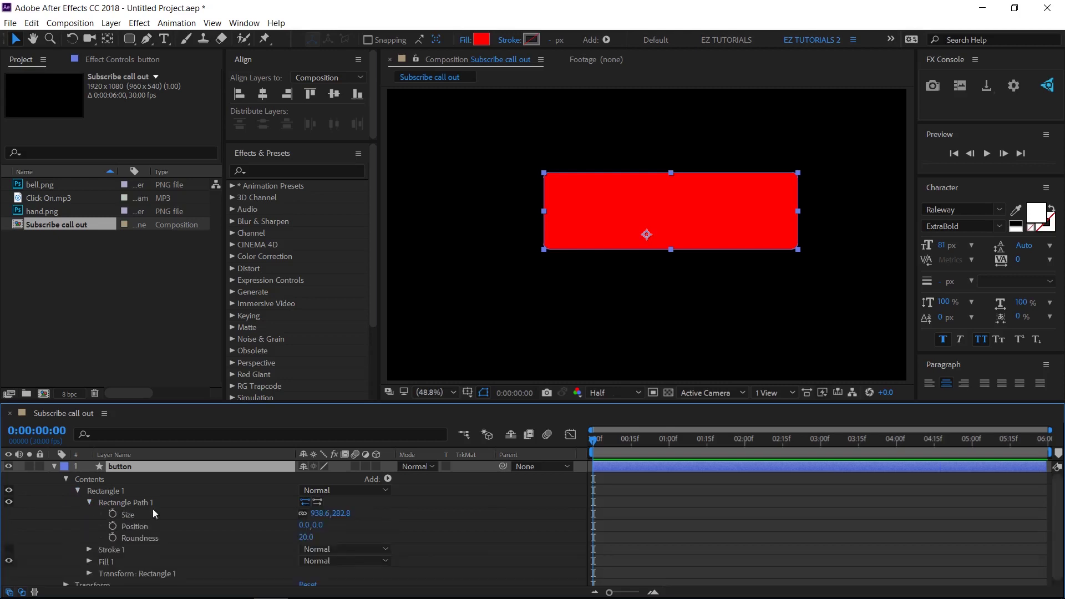
click(319, 514)
text(63)
text(0)
key(Tab)
text(18)
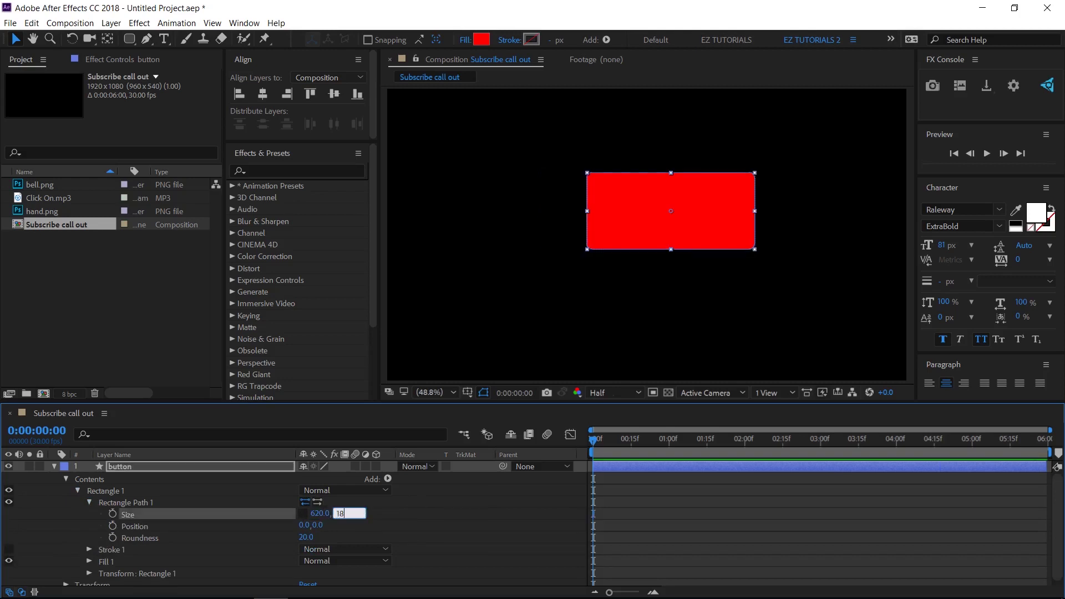
text(5)
key(Return)
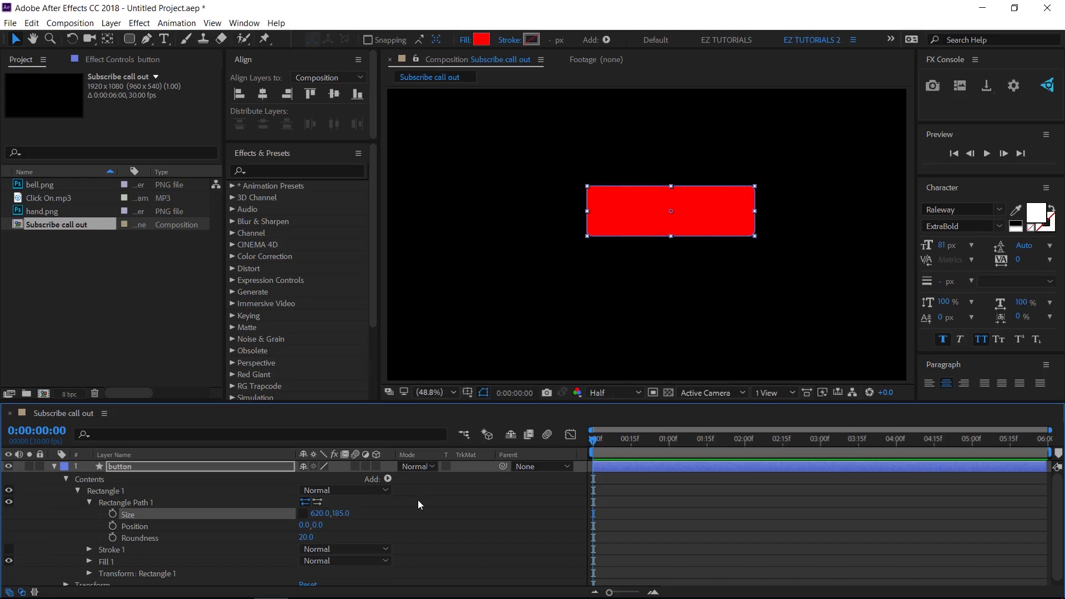
click(262, 93)
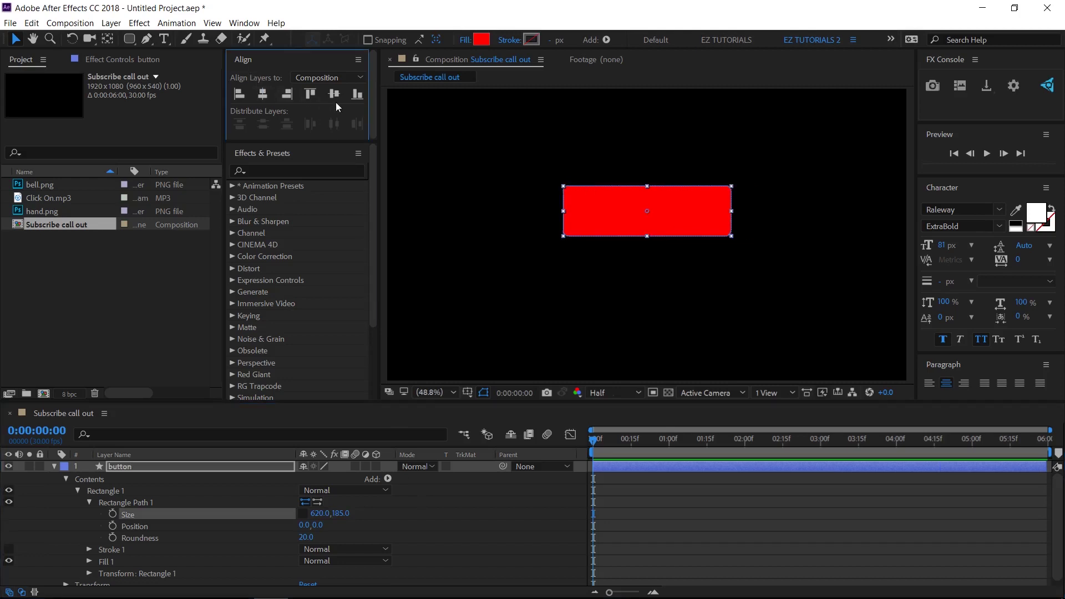
Step: Centre the button vertically, then add 'SUBSCRIBE' text centred horizontally and vertically on it
click(335, 94)
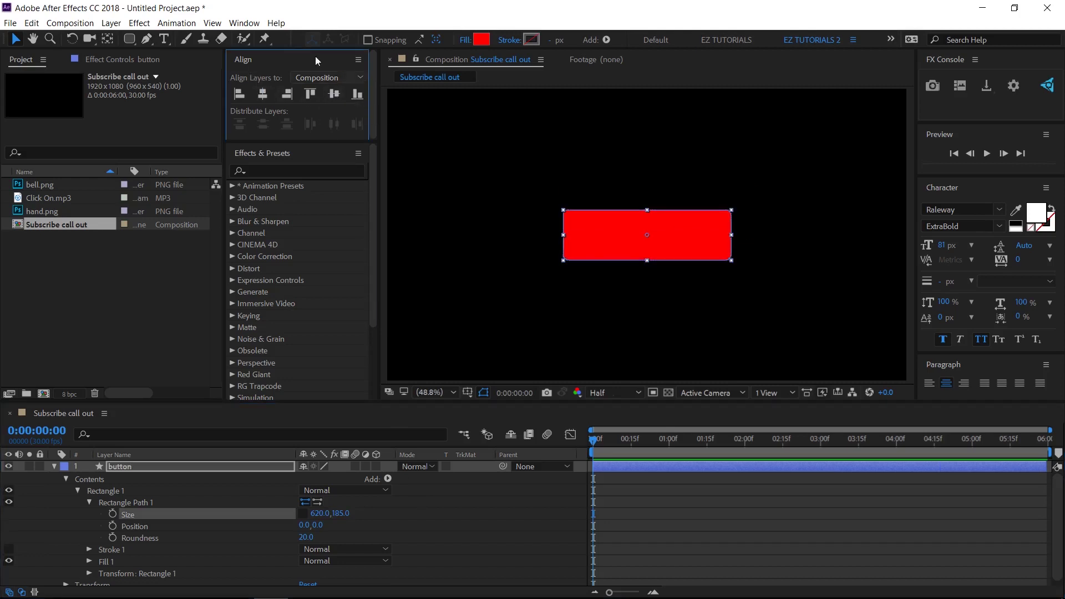
click(164, 40)
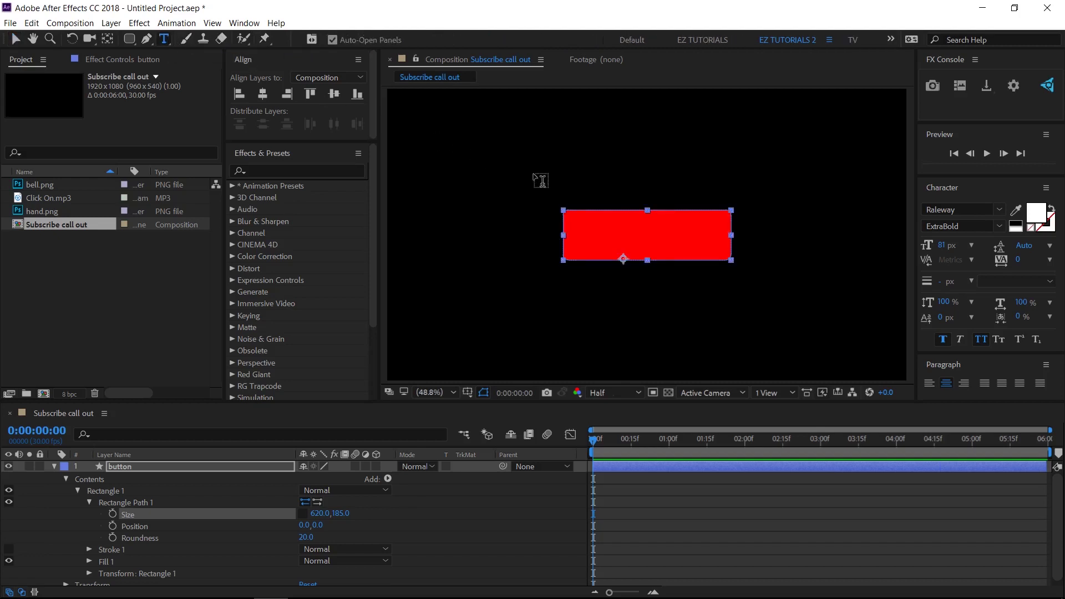
click(566, 176)
text(subscr)
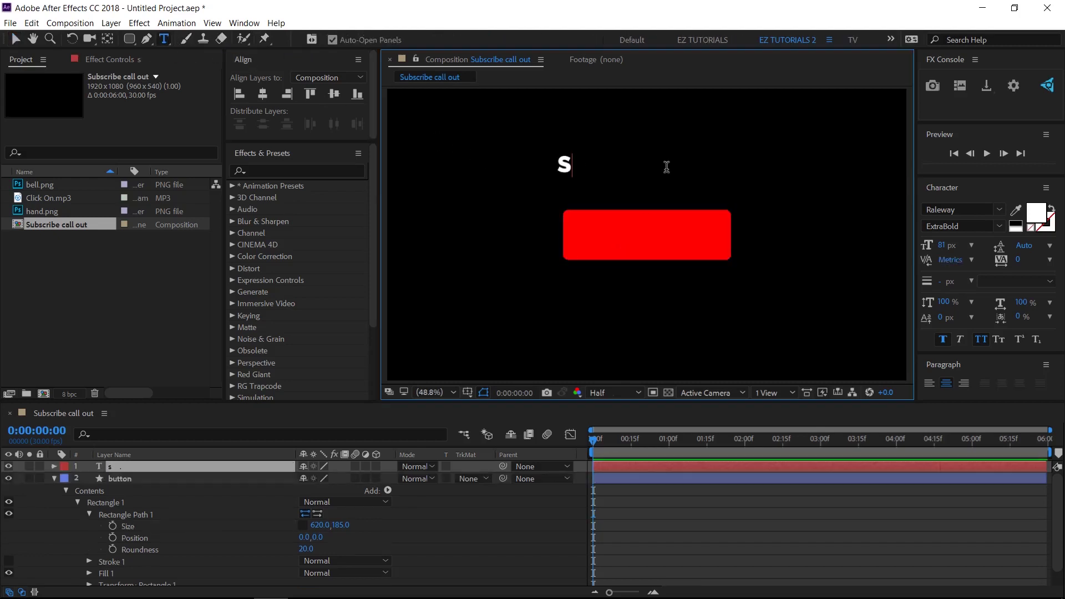
text(ibe)
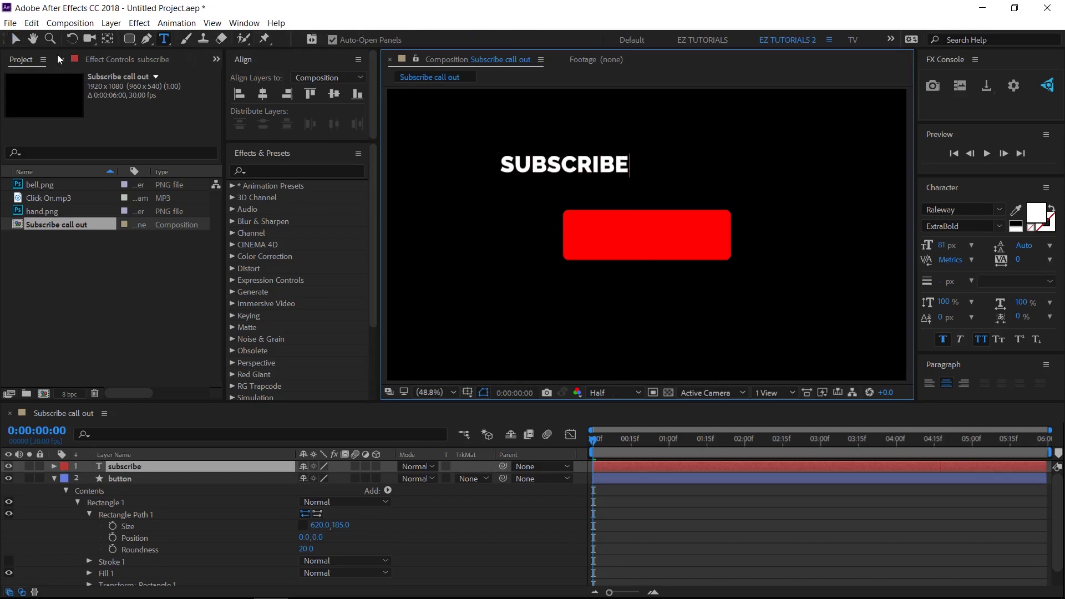
click(17, 39)
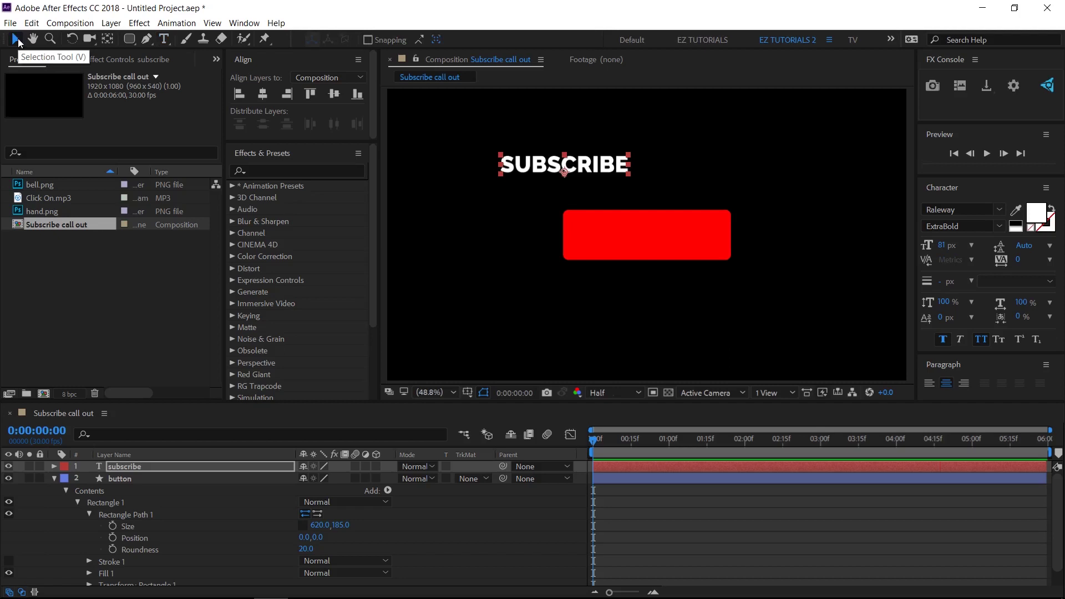
click(263, 95)
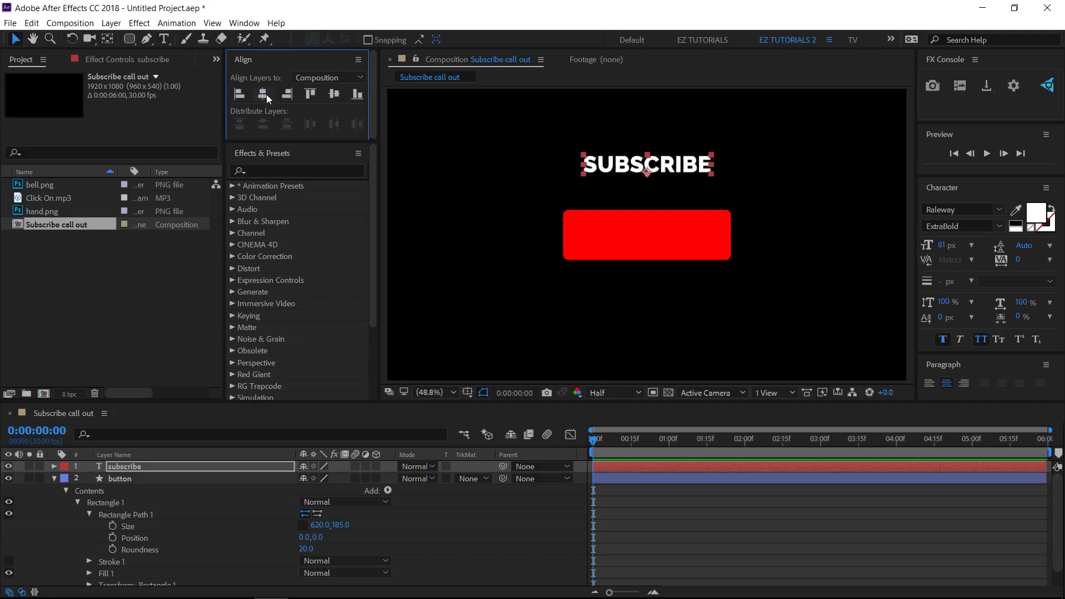
click(341, 93)
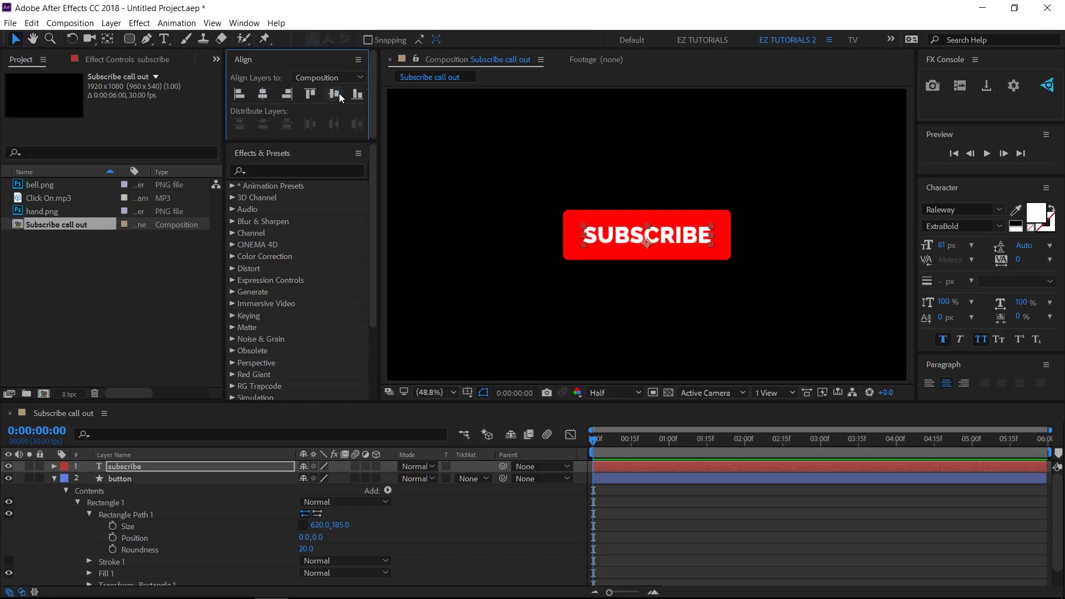
Step: Set a Position keyframe on the subscribe text at 1 second
click(668, 443)
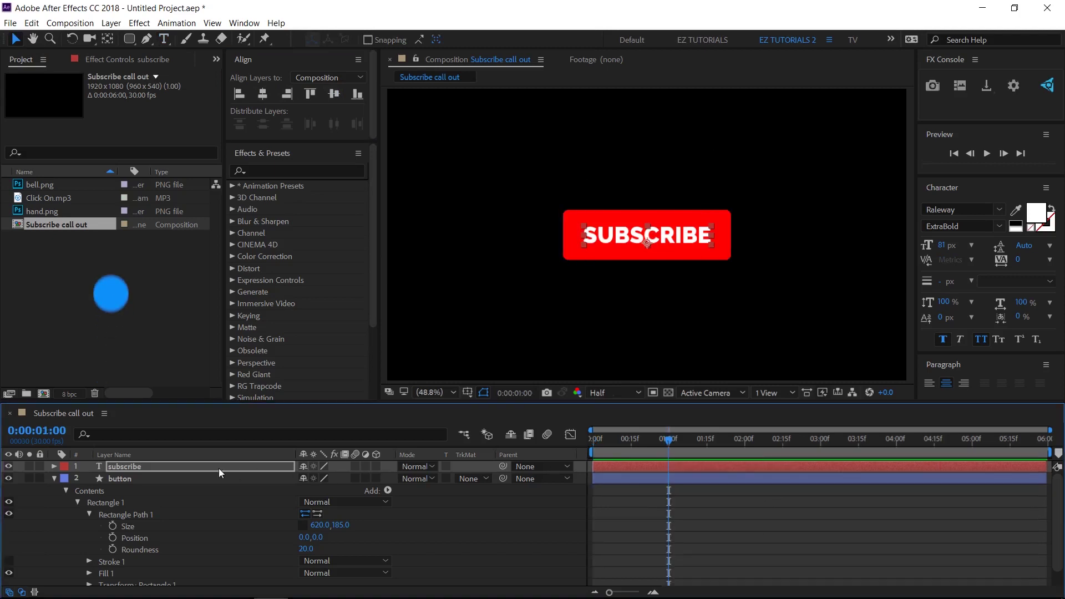
key(p)
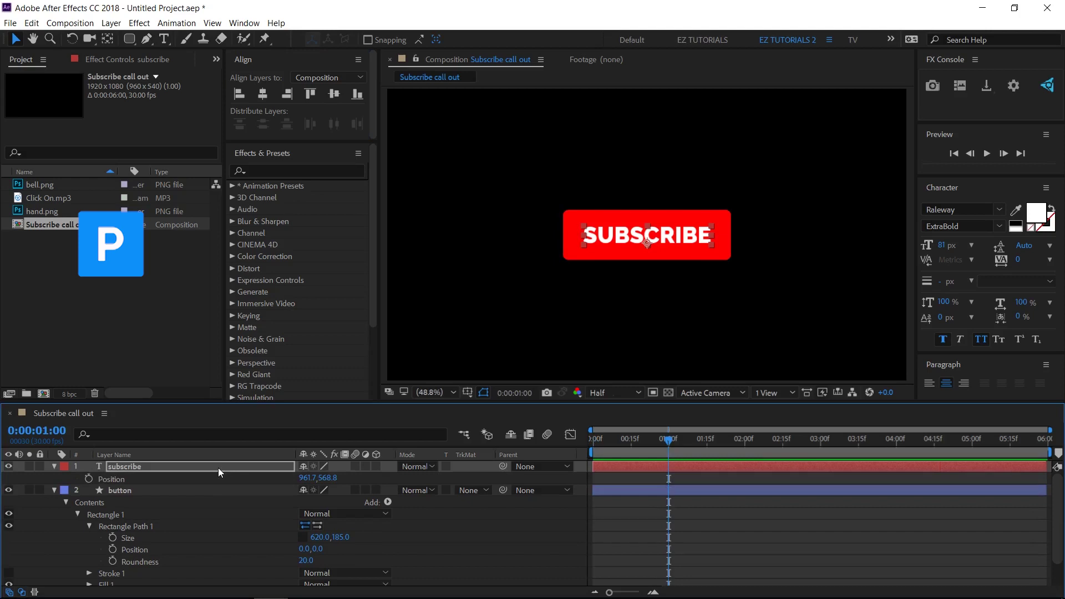
click(89, 479)
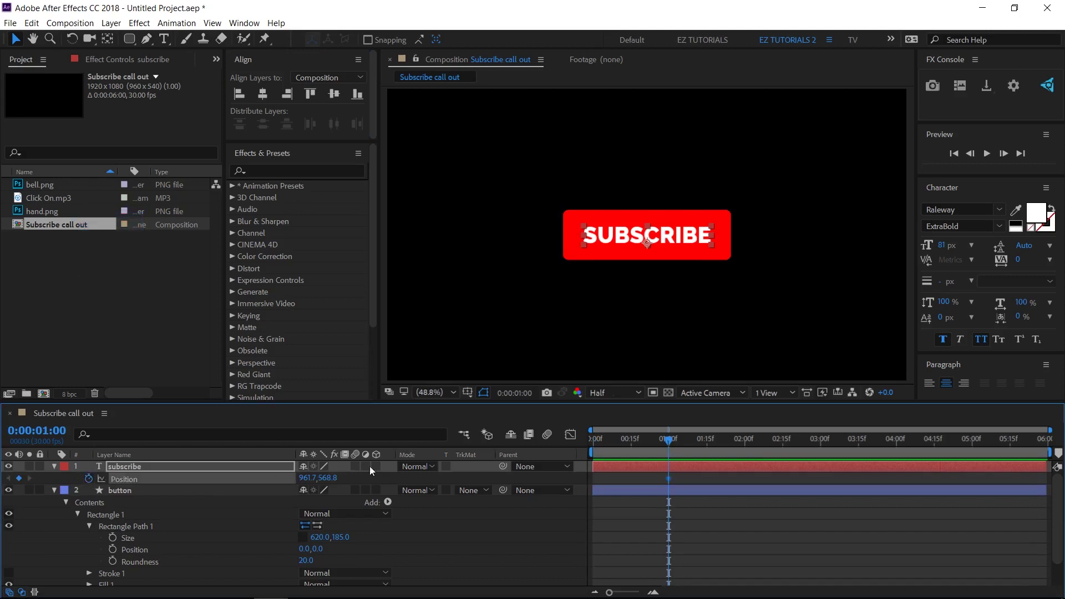
Step: At 15 frames, move the text right off the button, then parent it to the button layer
click(630, 445)
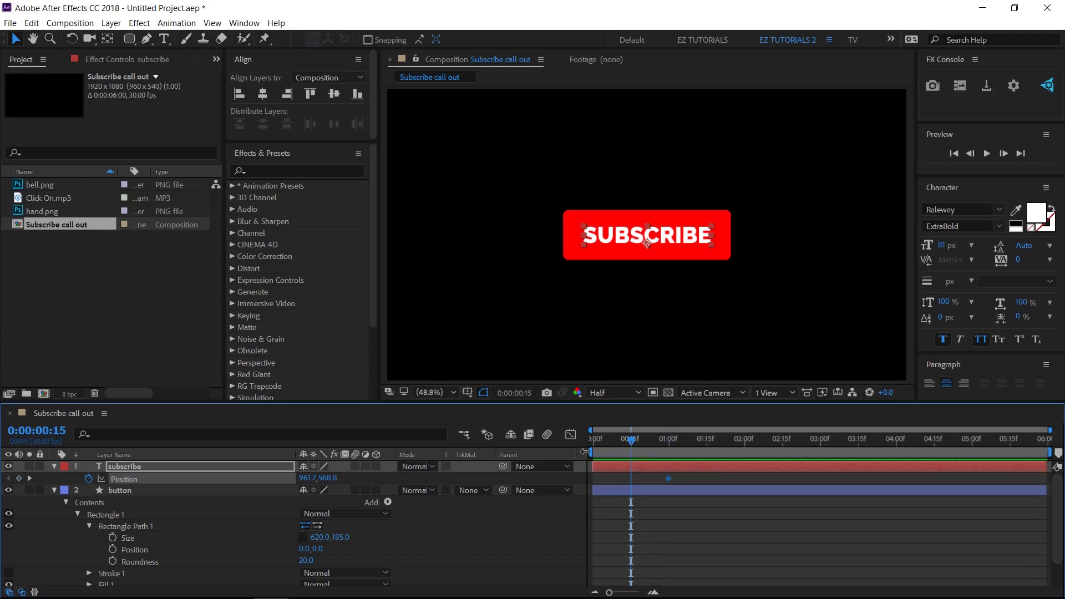
drag(309, 479, 732, 488)
click(668, 444)
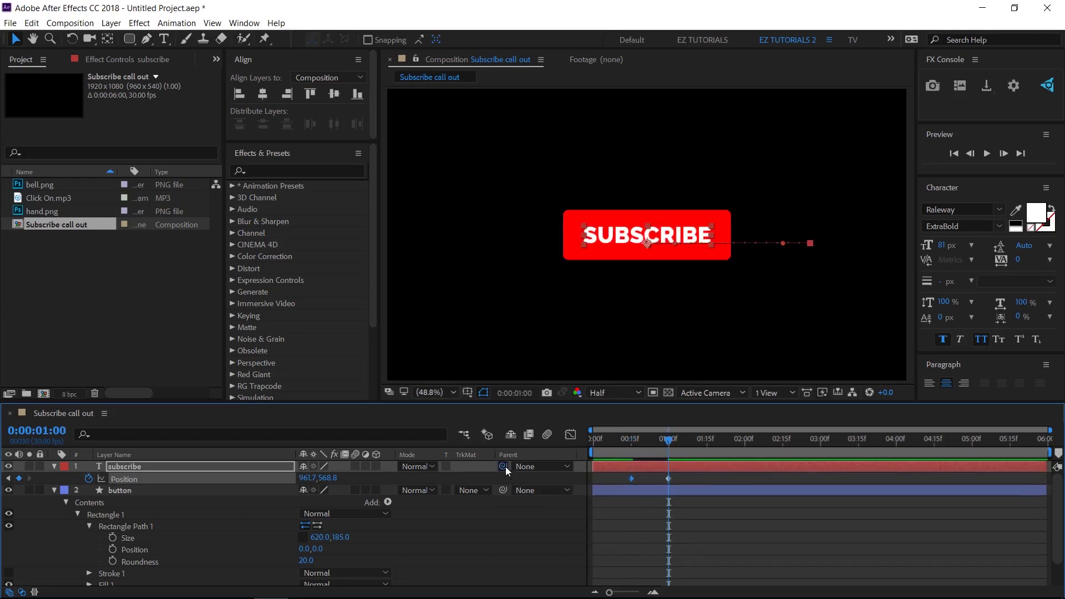
drag(505, 467, 202, 491)
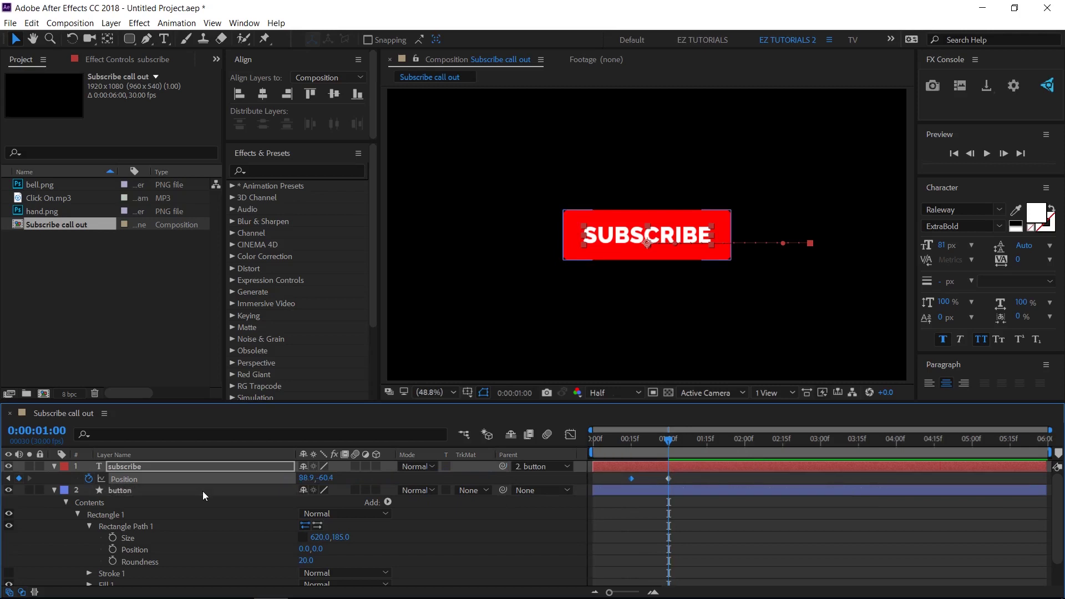
Step: Set Size, Roundness and Position keyframes on the button at 1 second
click(113, 538)
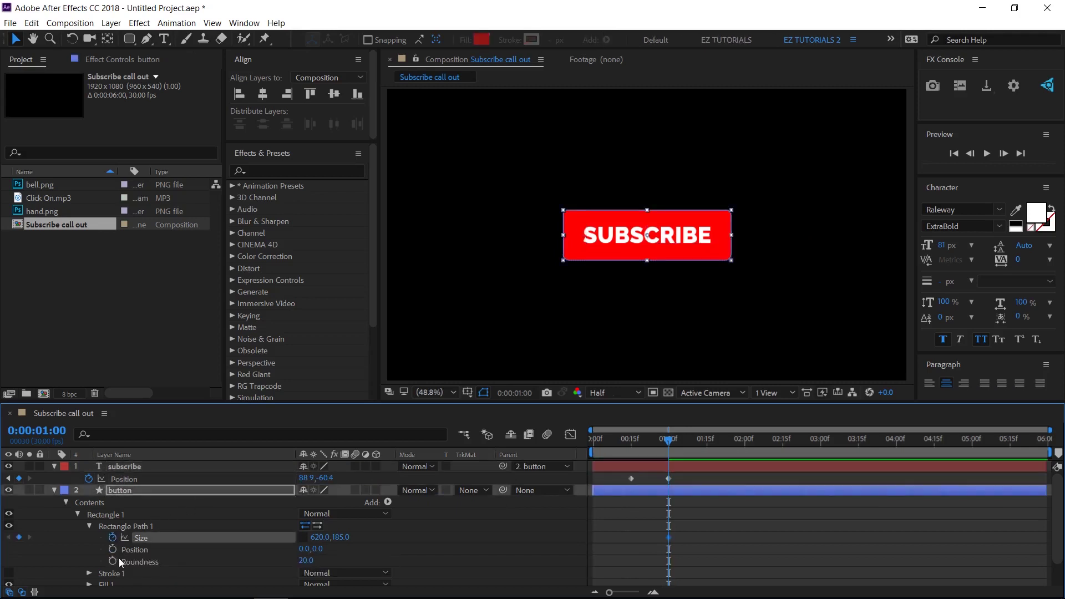
click(113, 562)
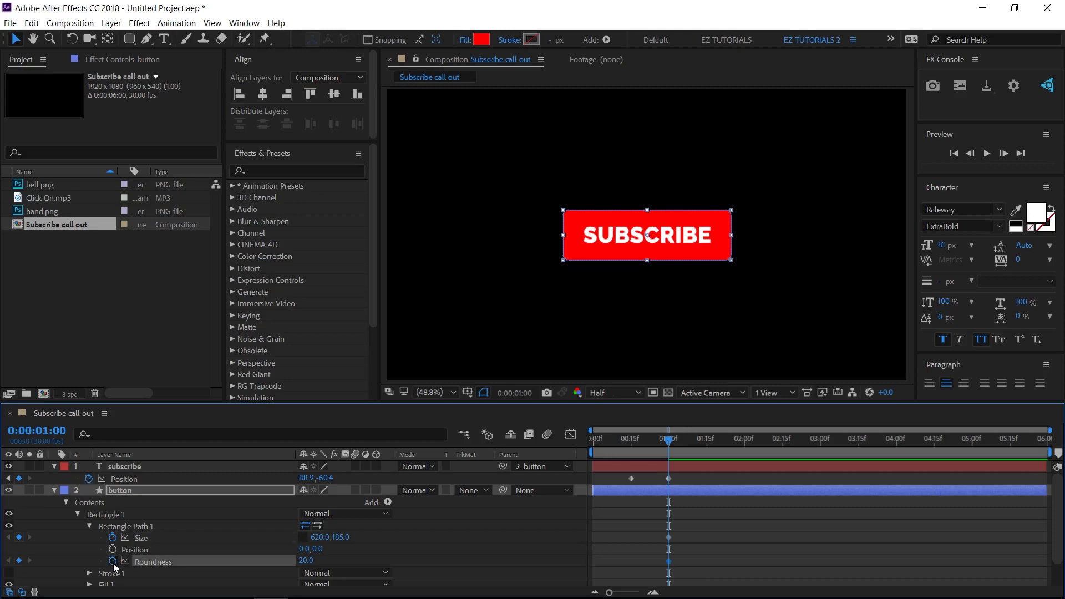
key(p)
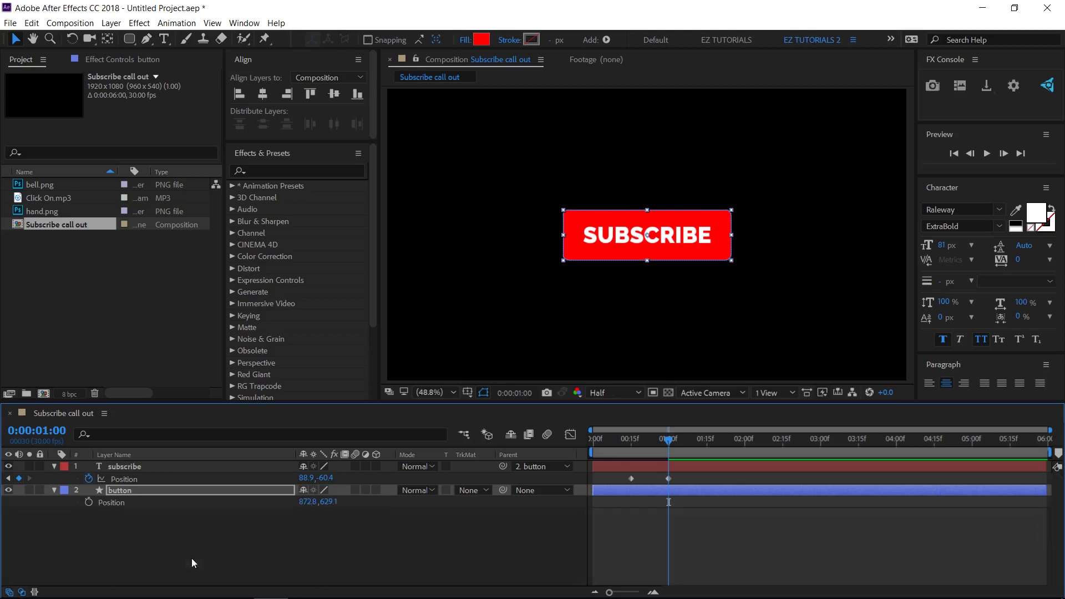
click(89, 502)
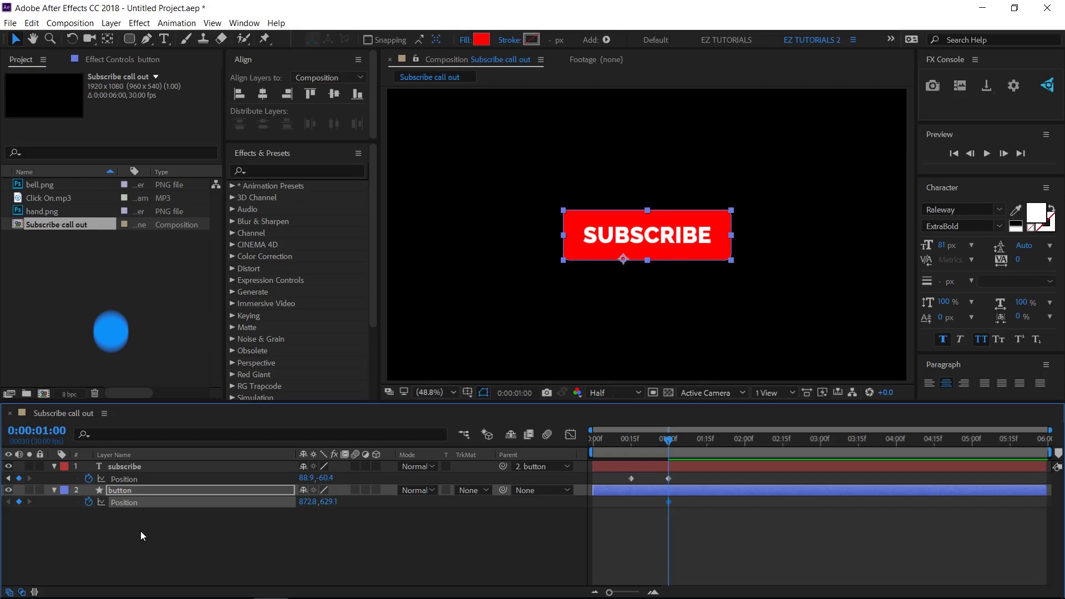
key(u)
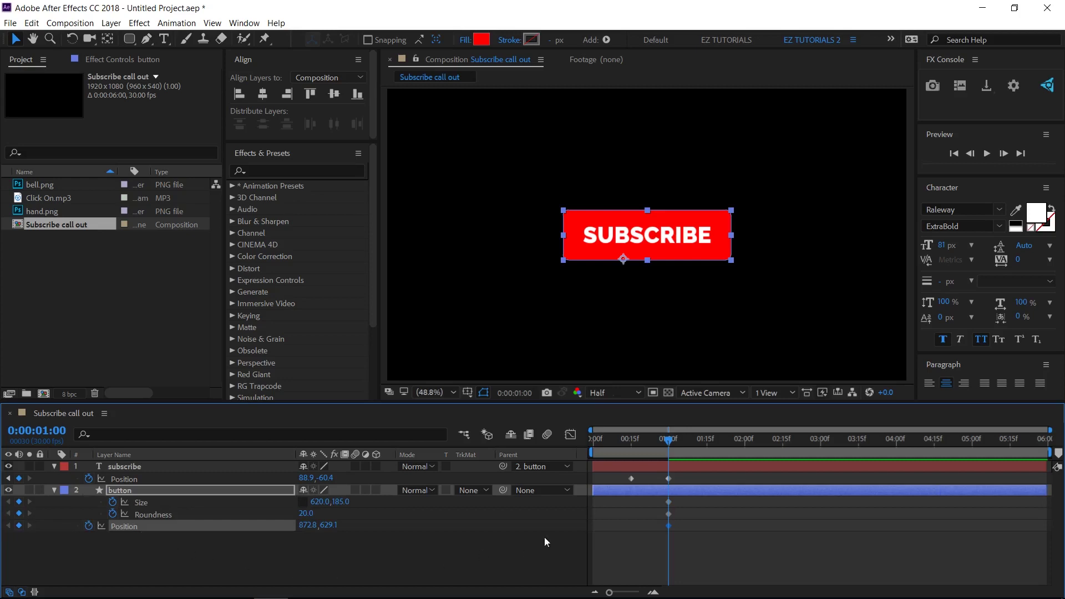
Step: At 15 frames, make the button a 125×125 circle with roundness 100, below the frame, then select all keyframes
click(631, 445)
click(320, 502)
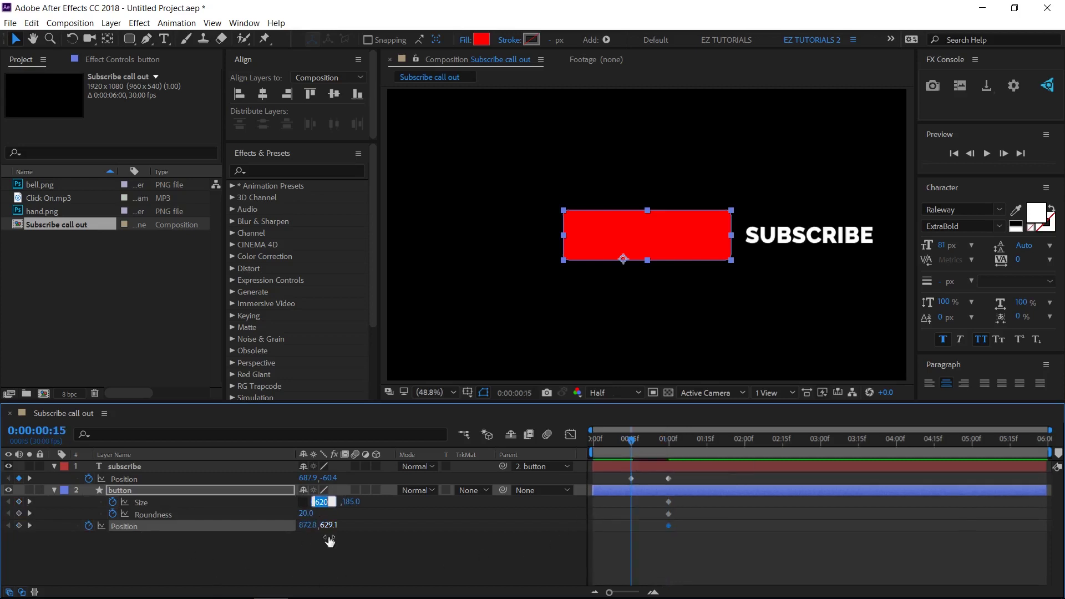
text(125)
key(Tab)
text(12)
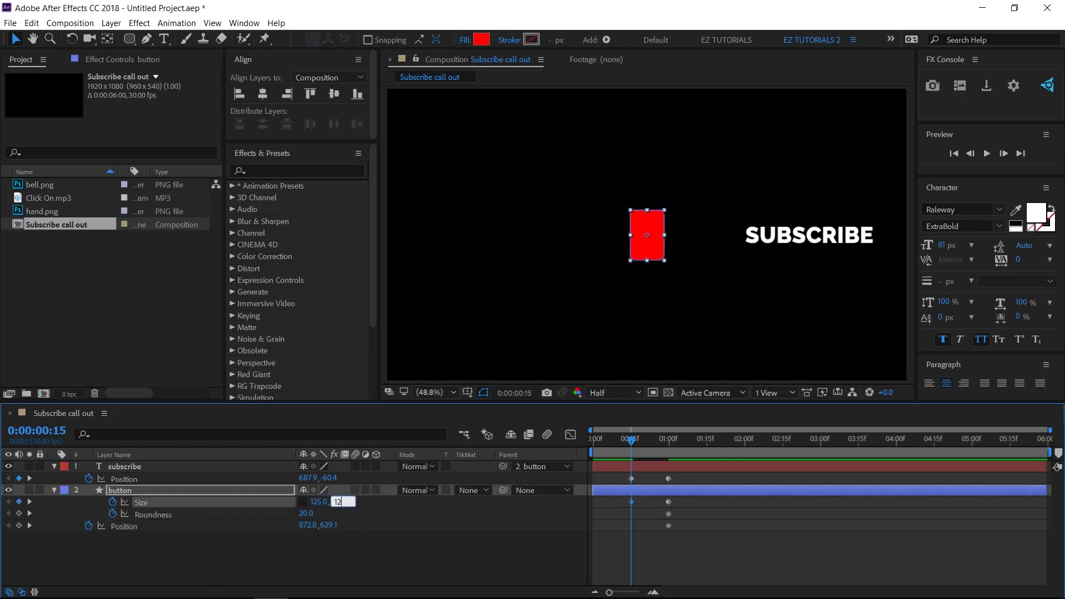
text(5)
key(Tab)
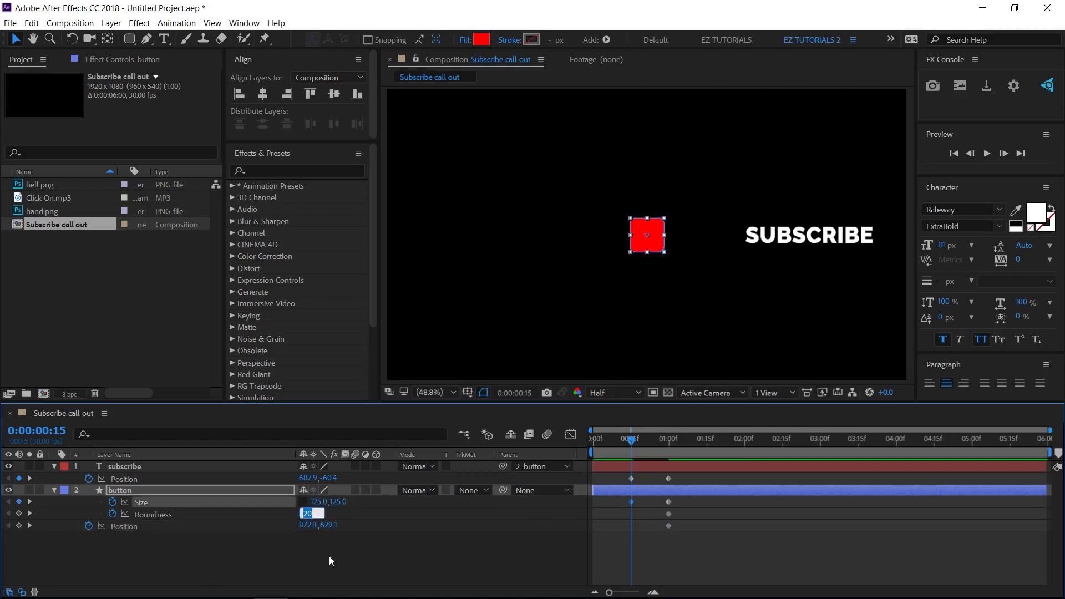
text(100)
key(Return)
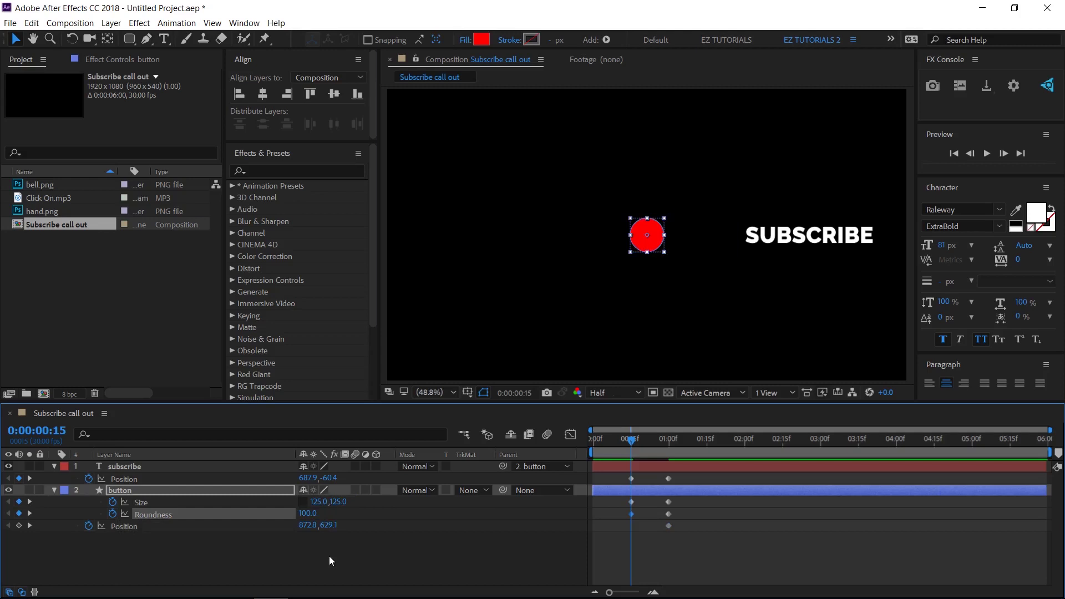
drag(328, 525, 806, 521)
drag(680, 553, 625, 472)
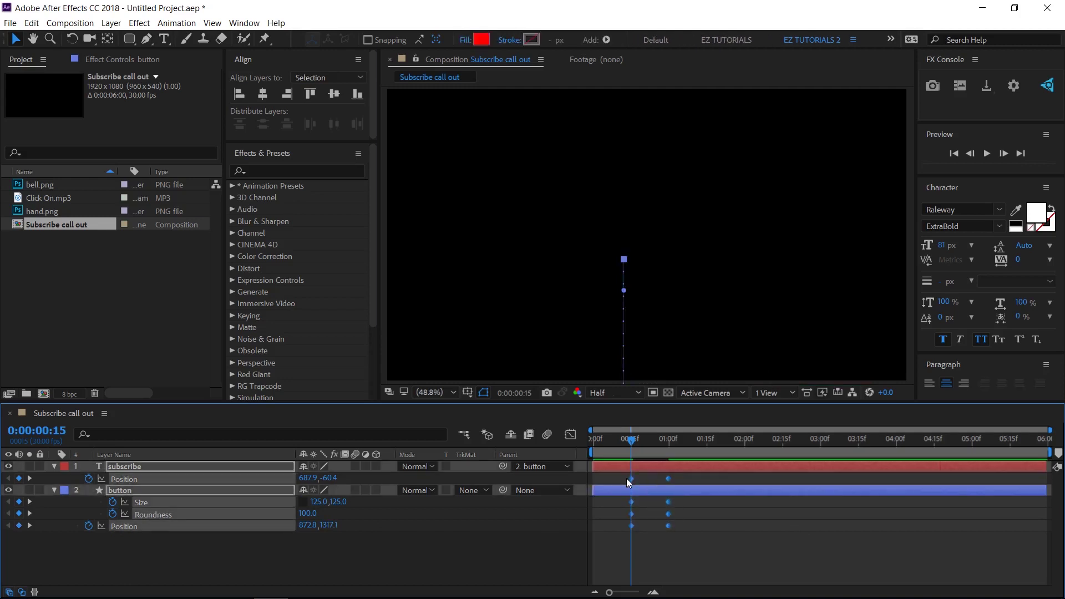
Step: Apply Easy Ease to the selected keyframes and raise their influence in the Graph Editor
right_click(630, 524)
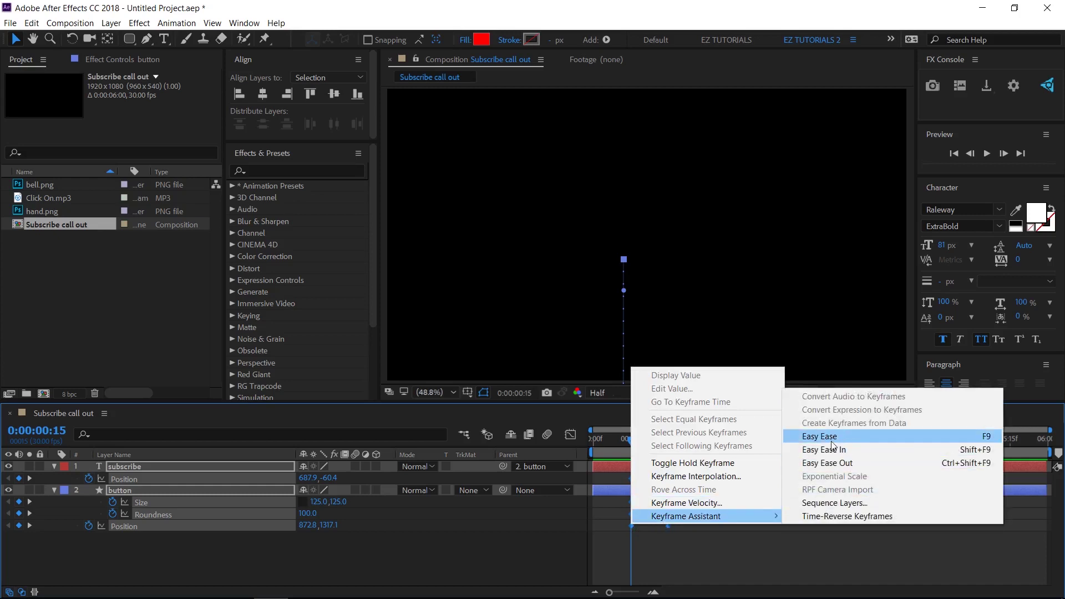
click(828, 437)
click(569, 435)
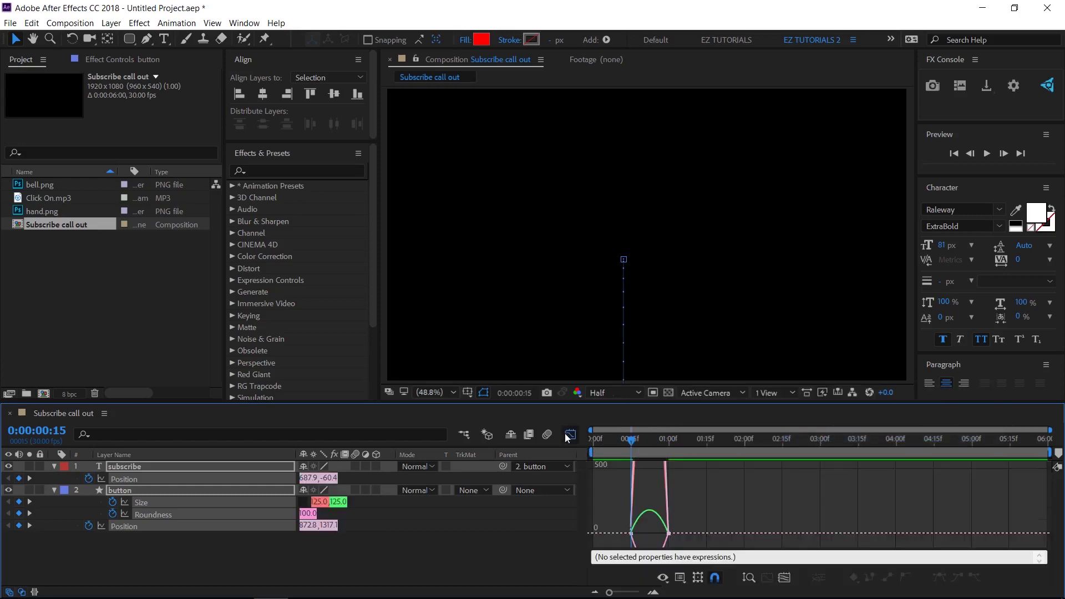
drag(666, 548, 649, 533)
click(568, 437)
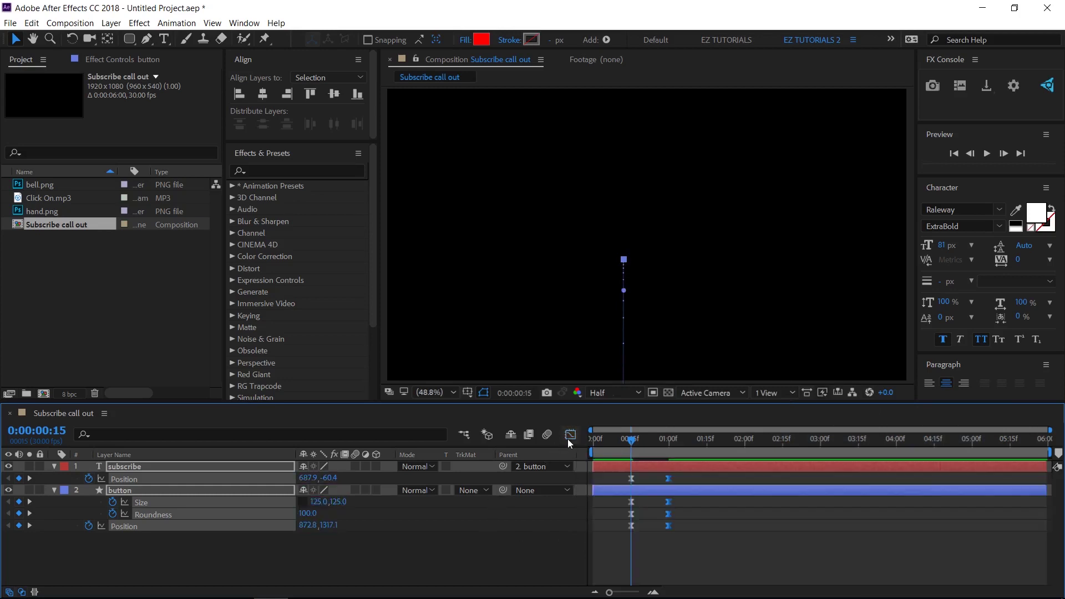
Step: Deselect everything and collapse the button and subscribe layer properties
click(389, 547)
click(54, 490)
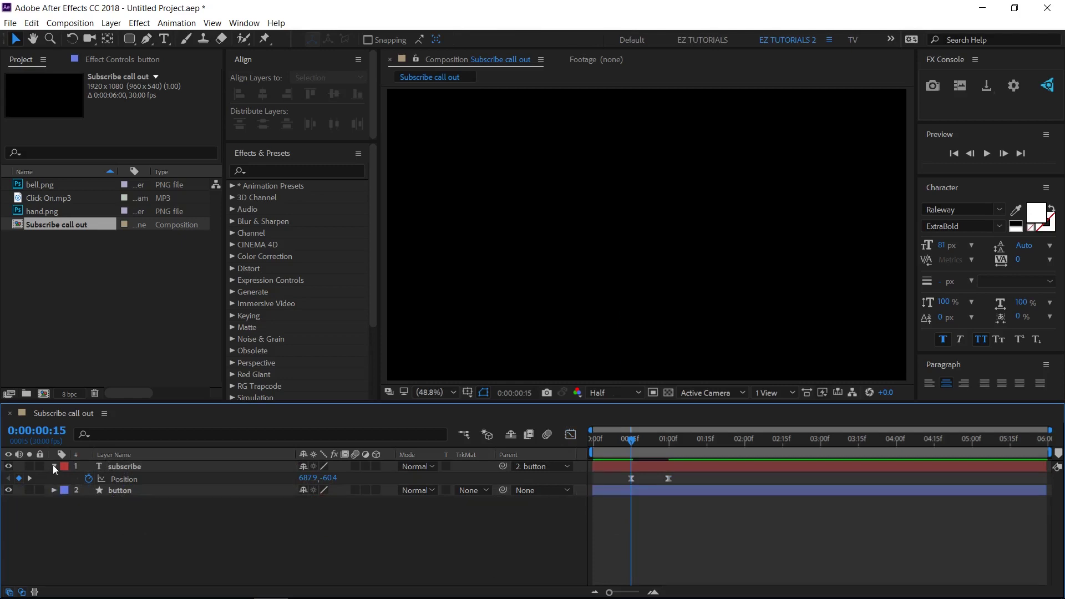
click(53, 466)
Step: Duplicate the button above the subscribe text, rename it matte 1, and use it as the text's Alpha Matte
click(132, 478)
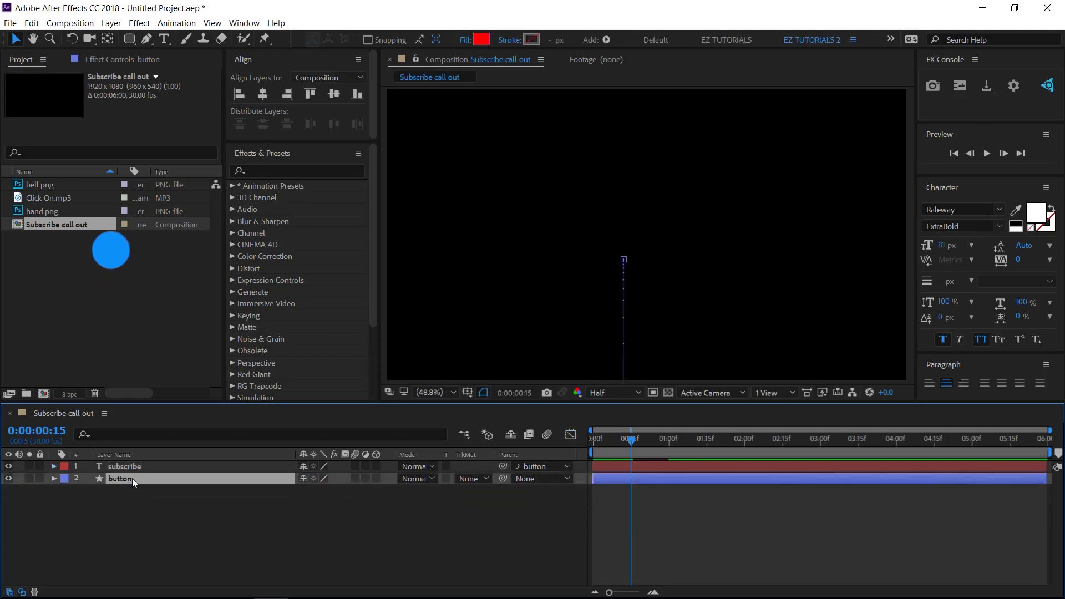
key(ctrl+d)
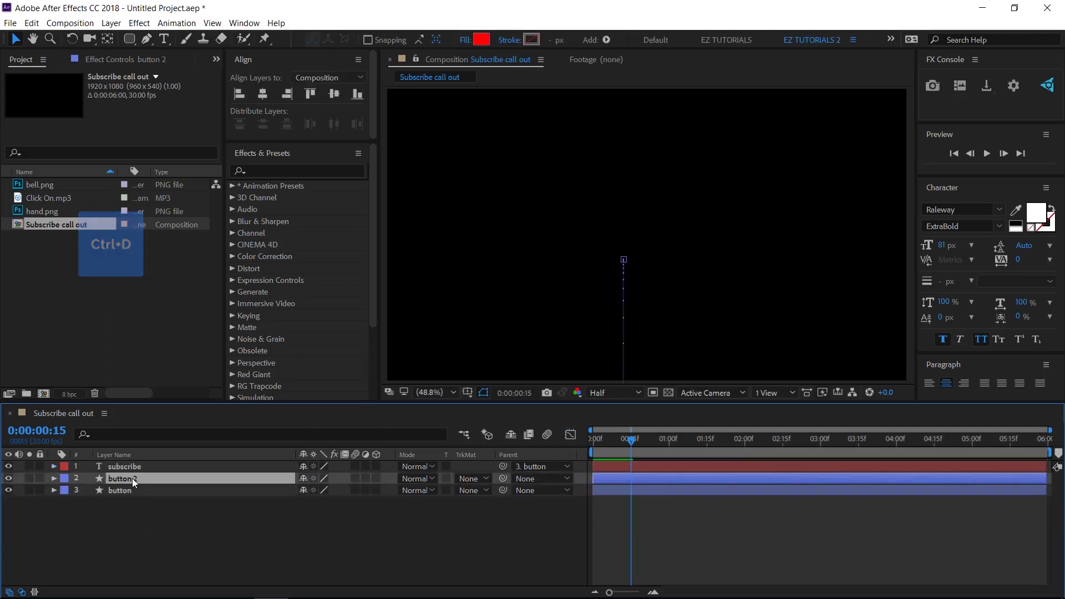
drag(132, 478, 137, 464)
key(Return)
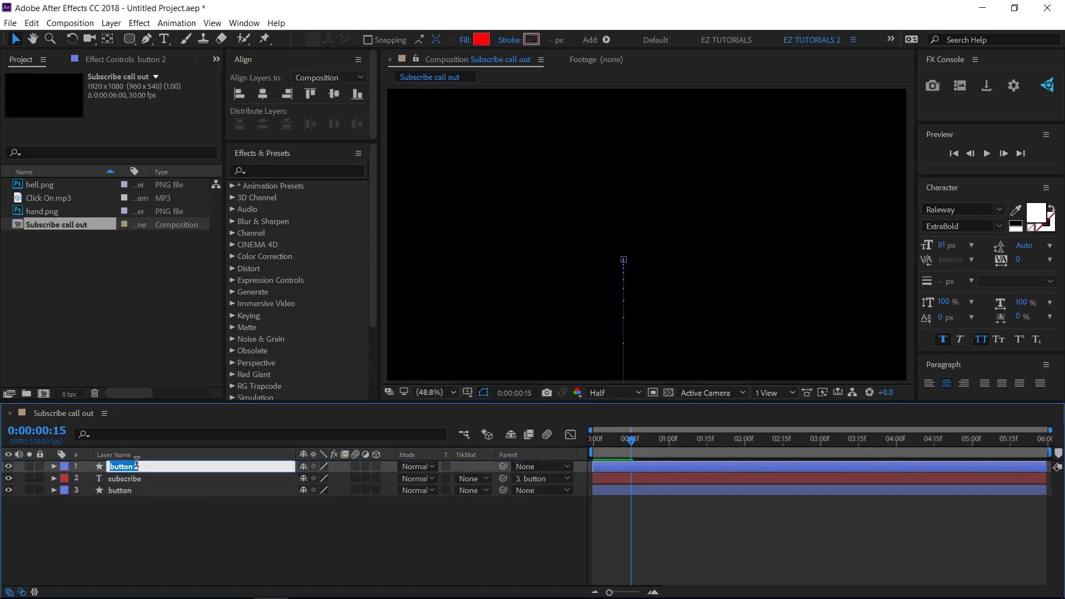
text(mo)
click(460, 538)
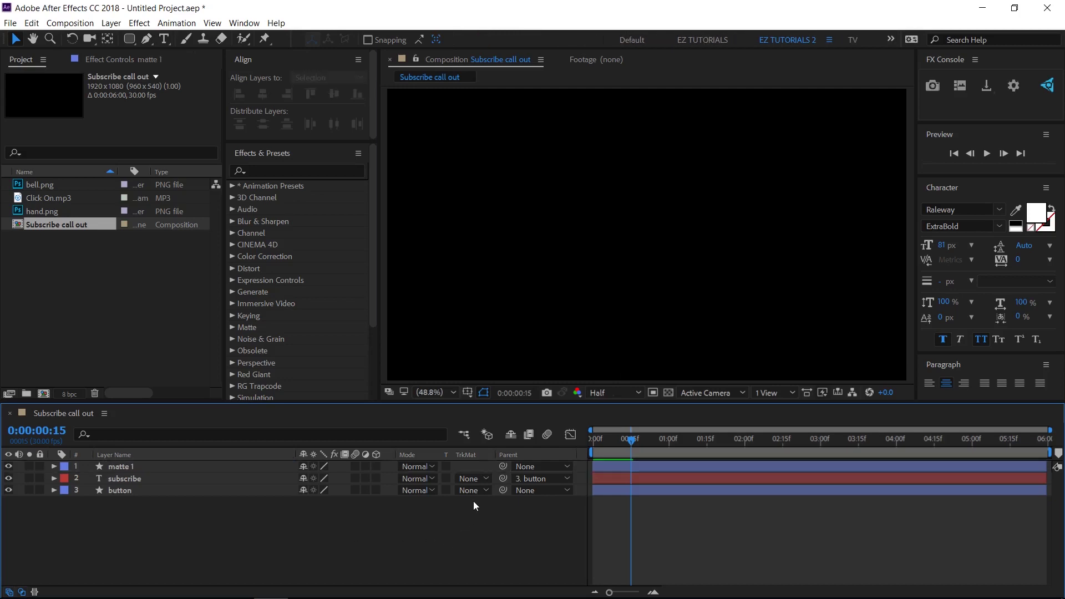
click(483, 480)
click(492, 510)
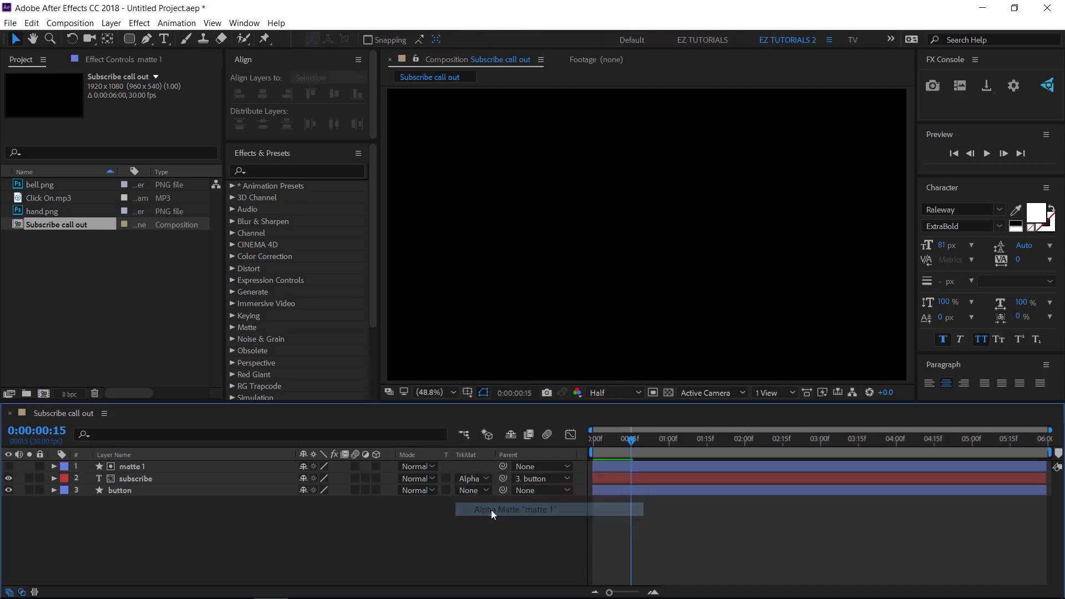
click(954, 153)
click(987, 153)
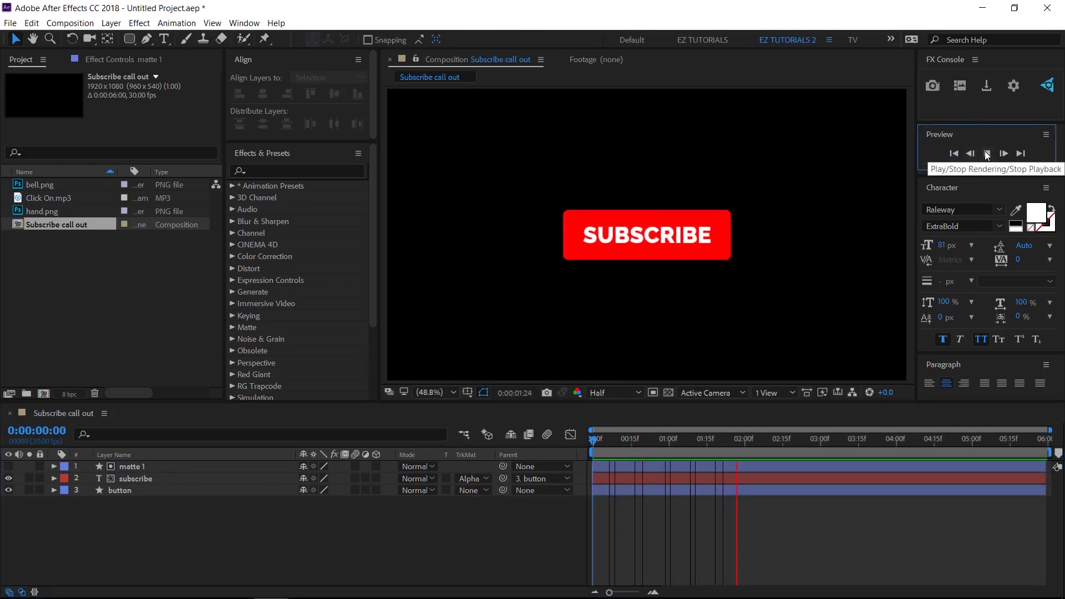
click(987, 154)
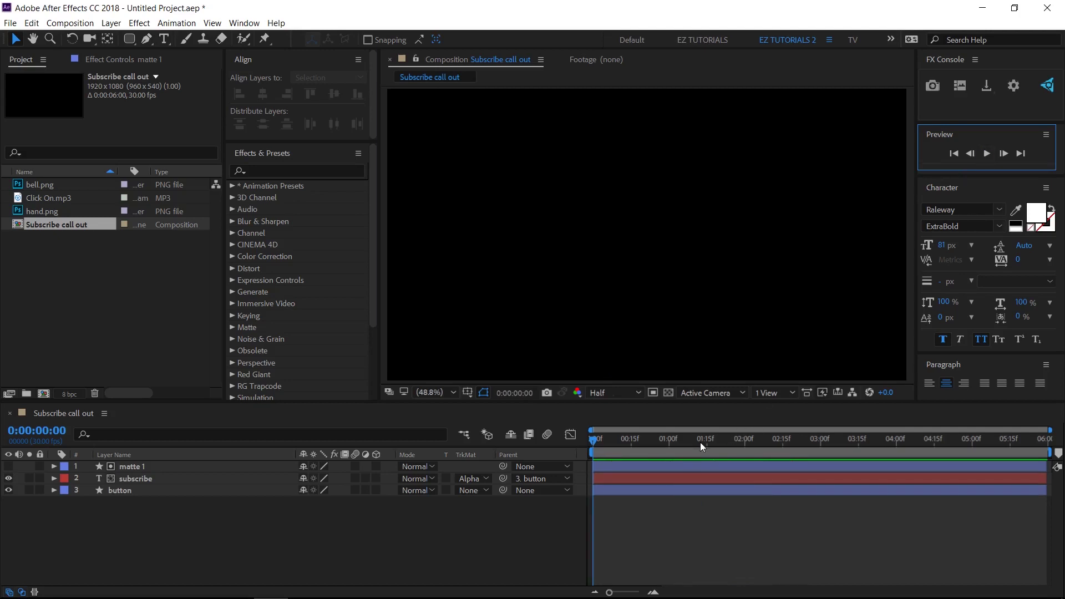
click(668, 444)
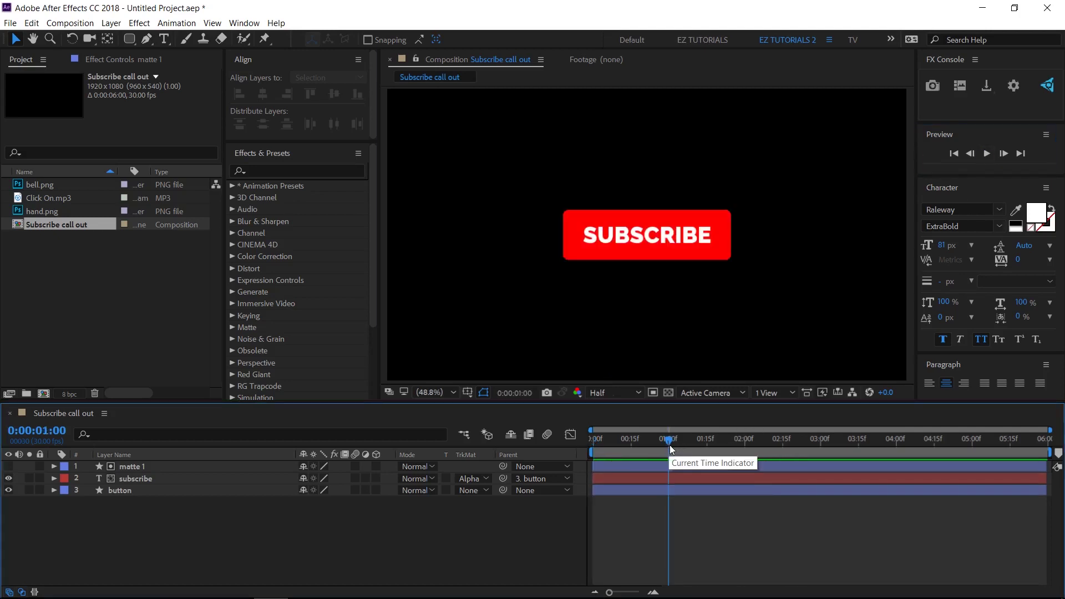
click(71, 232)
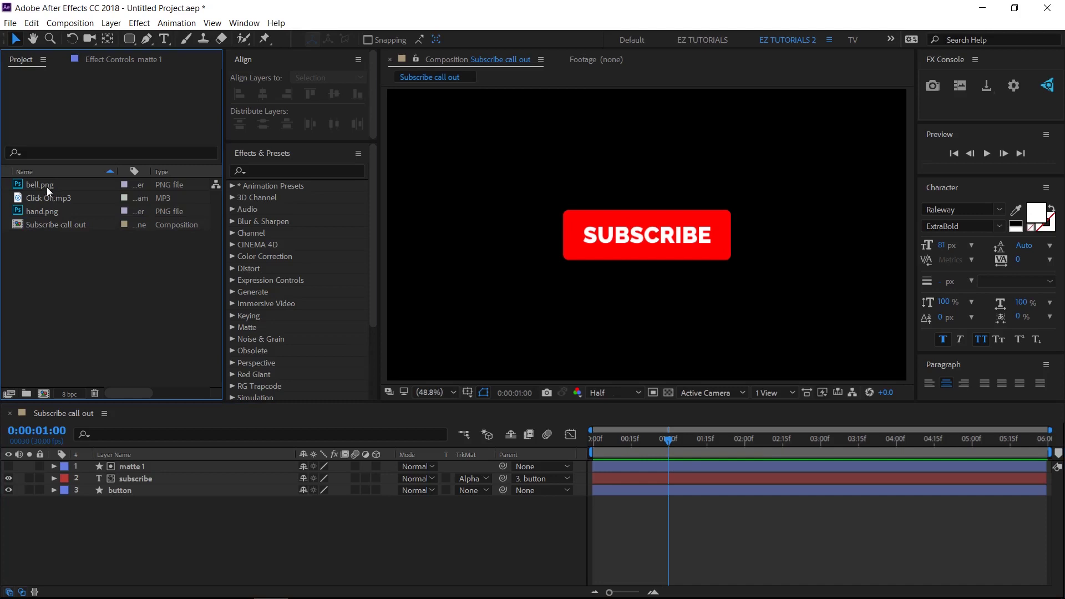
Step: Create bell and hand compositions from bell.png and hand.png, then return to Subscribe call out
drag(47, 187, 43, 390)
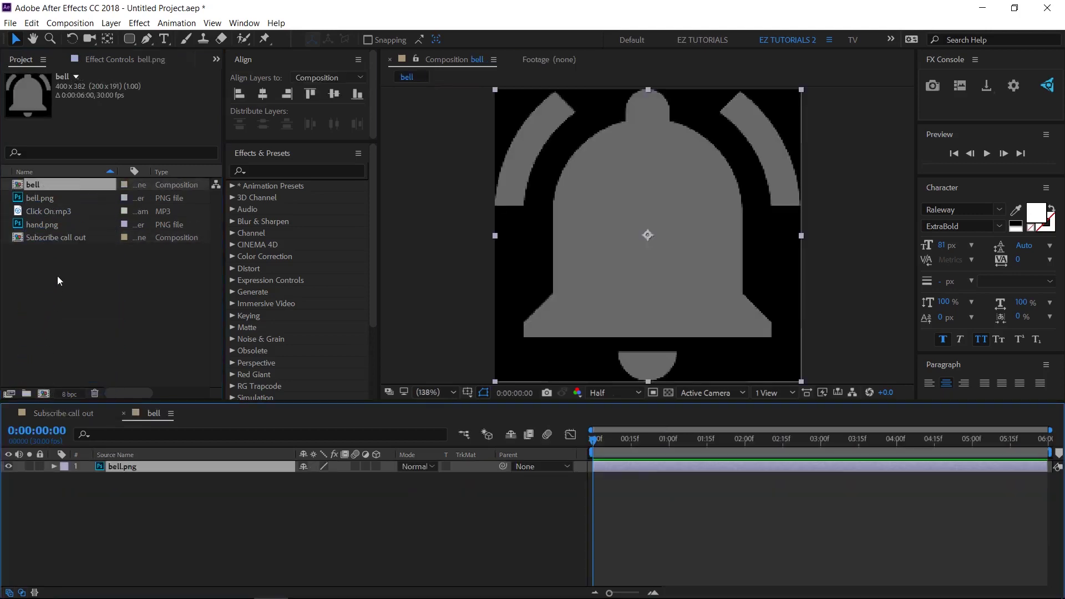
drag(41, 224, 42, 391)
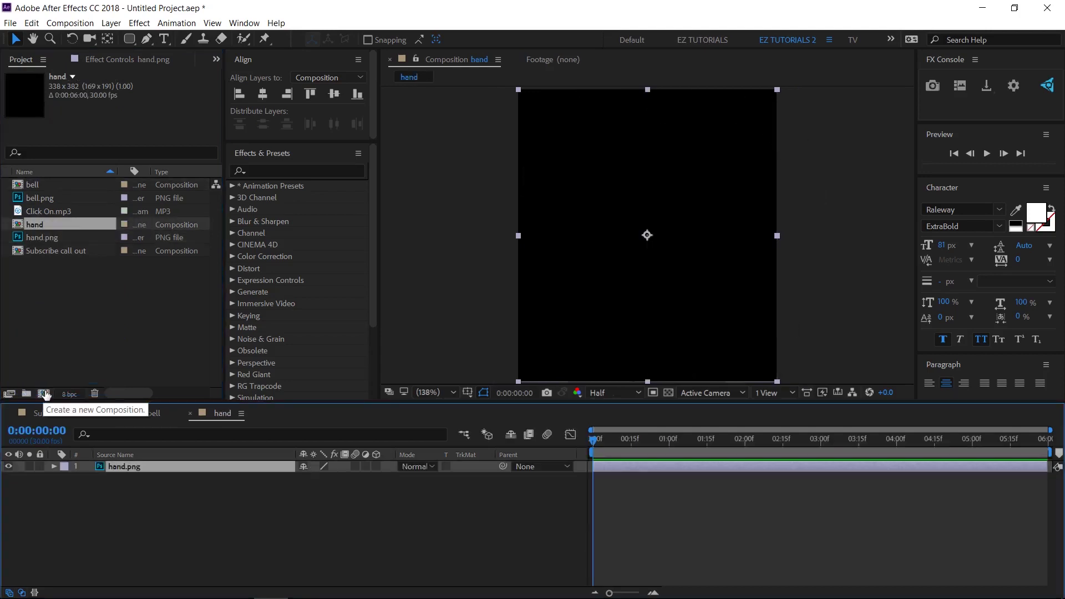
click(45, 411)
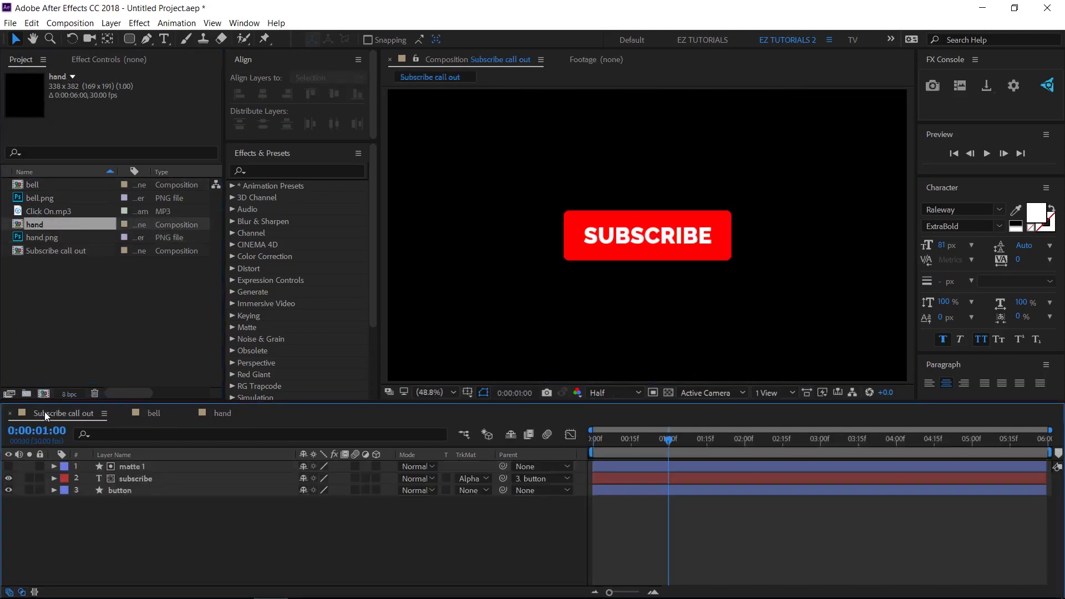
Step: Add the bell composition to Subscribe call out, scale it to 45%, and move it below the button
drag(31, 185, 82, 464)
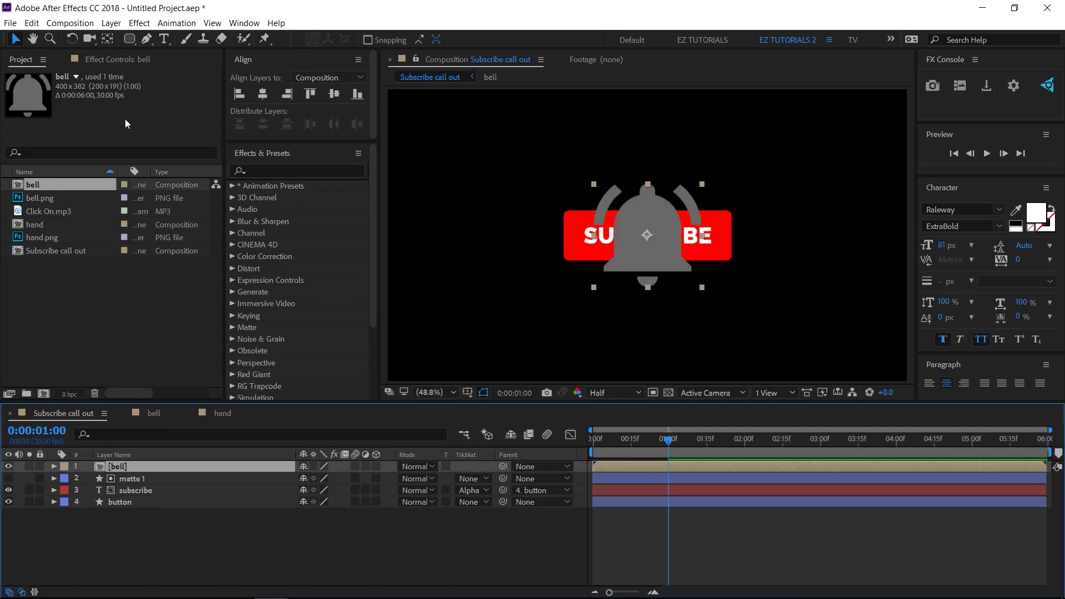
key(s)
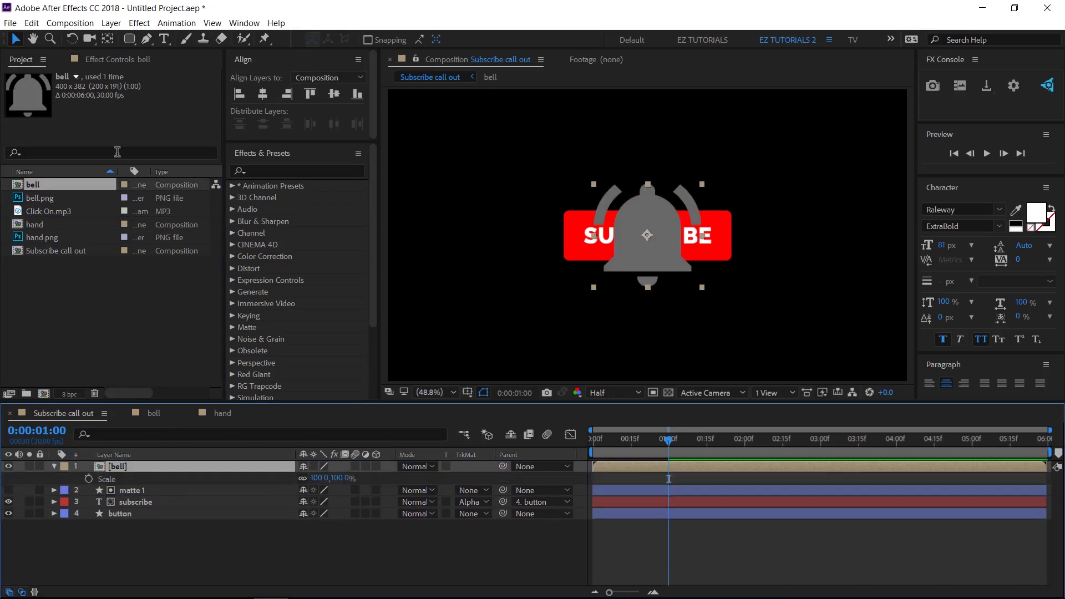
click(320, 478)
text(45)
key(Return)
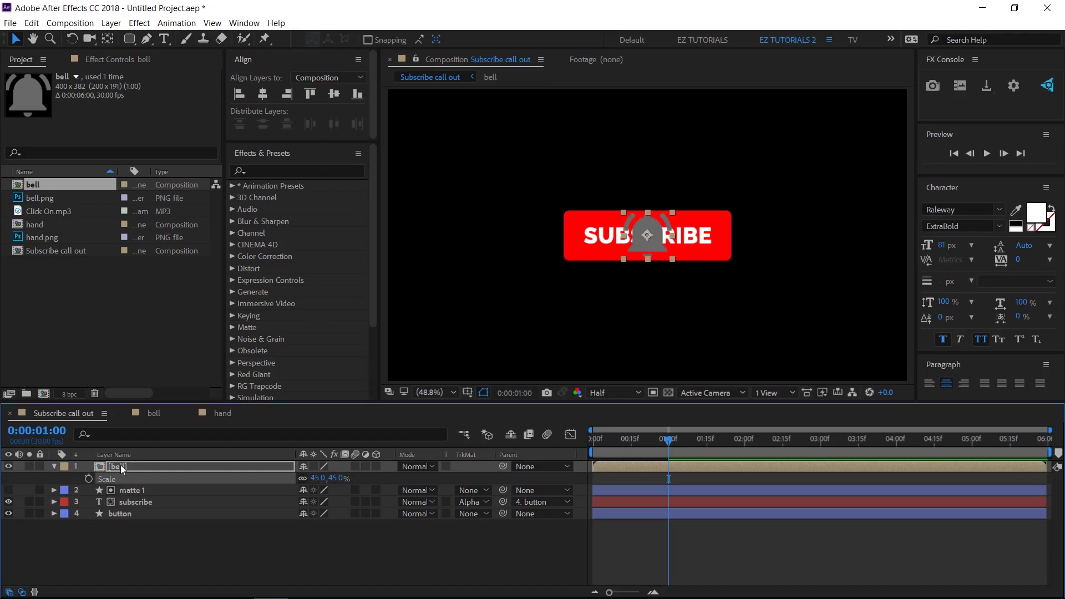
drag(121, 464, 129, 530)
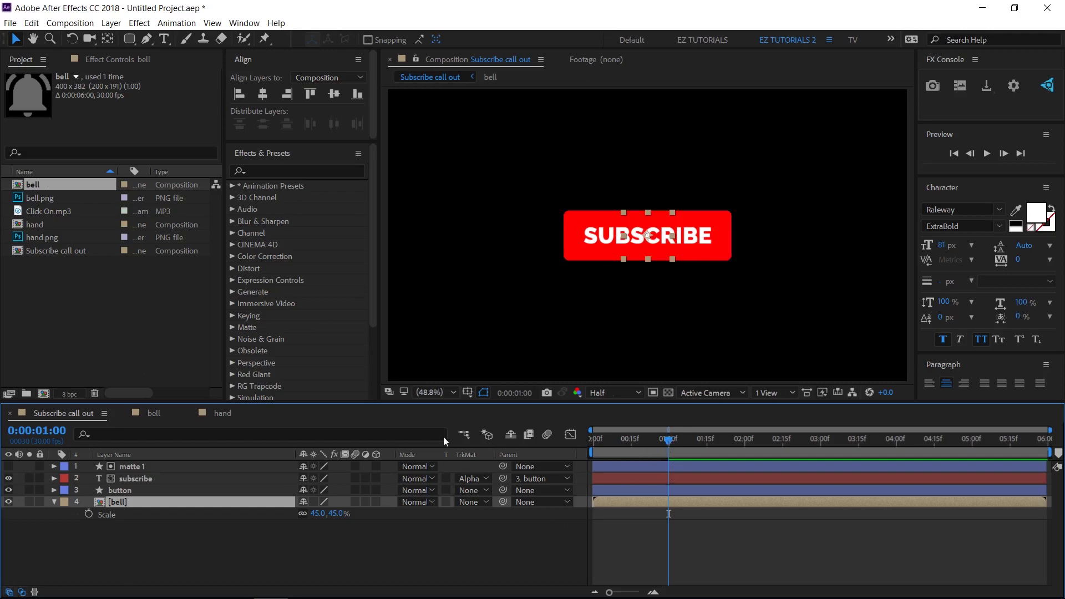
Step: Make bell.png start at 1 second inside the bell composition, then open the hand composition
click(154, 413)
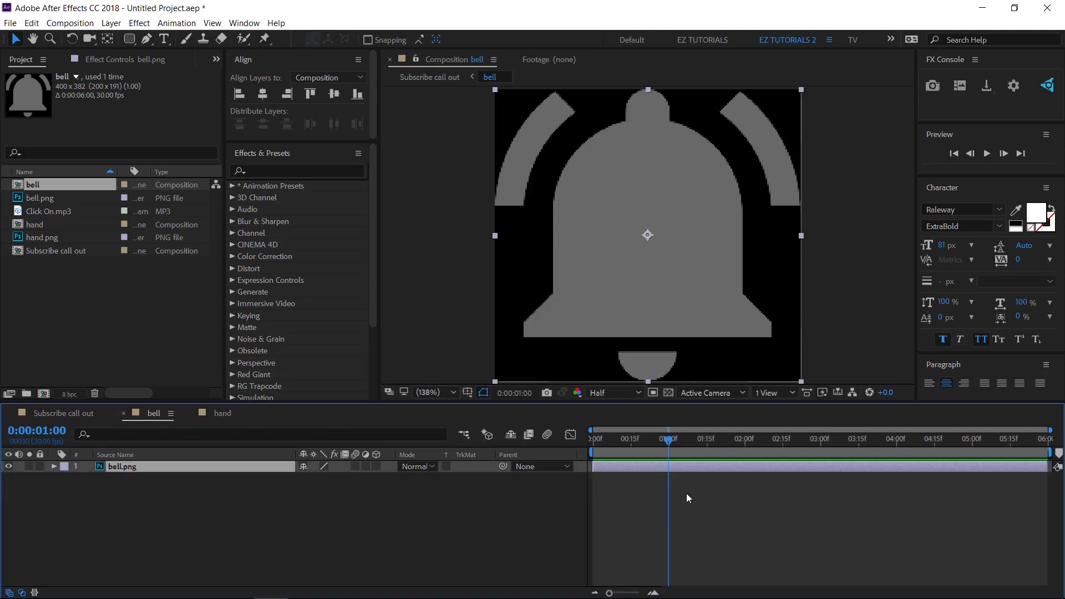
key(bracketleft)
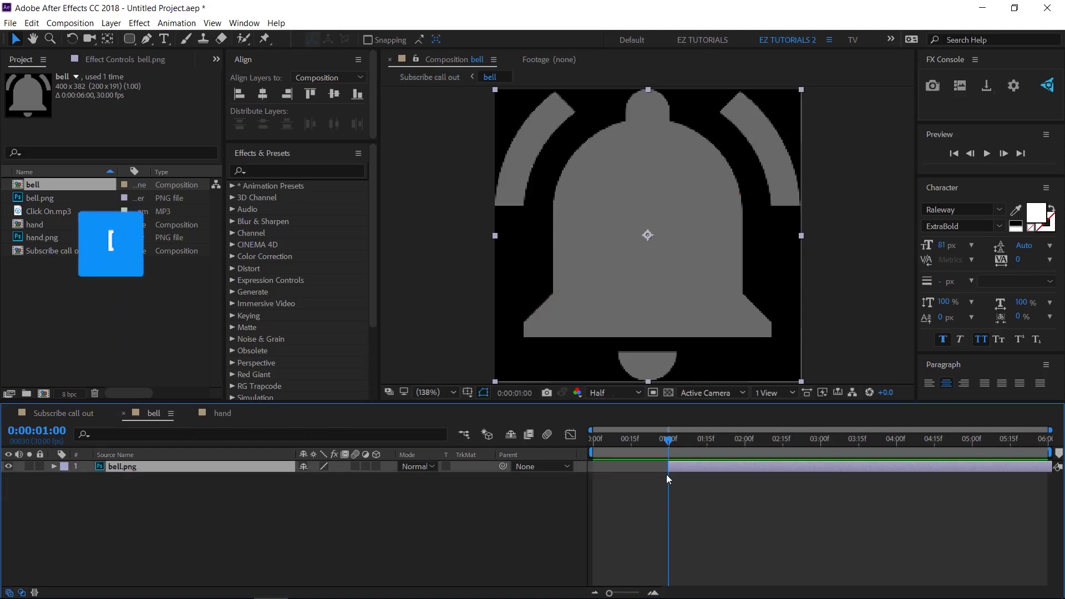
click(55, 414)
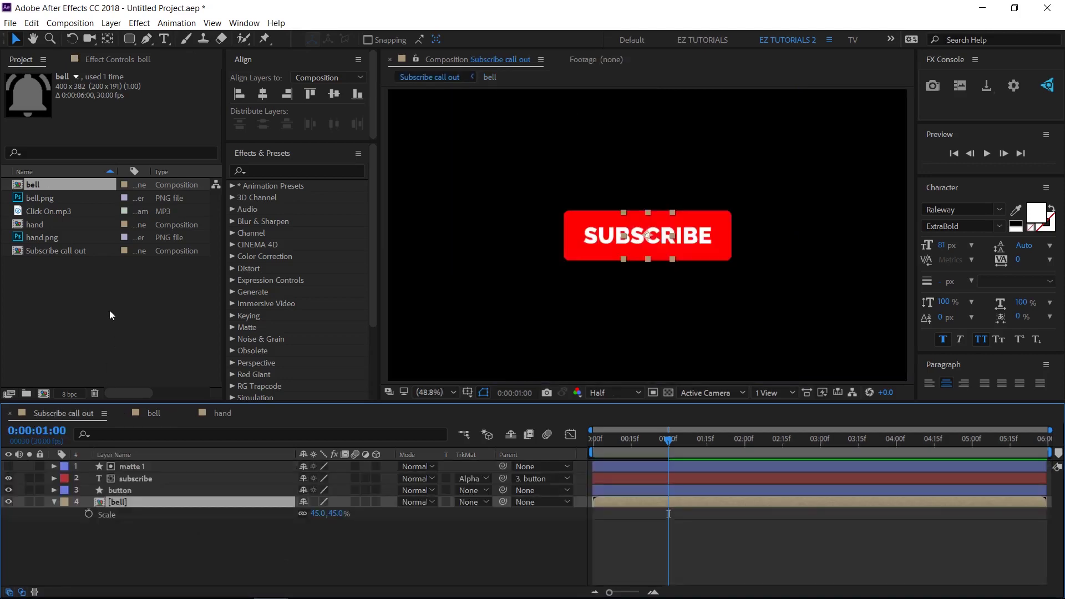
click(227, 414)
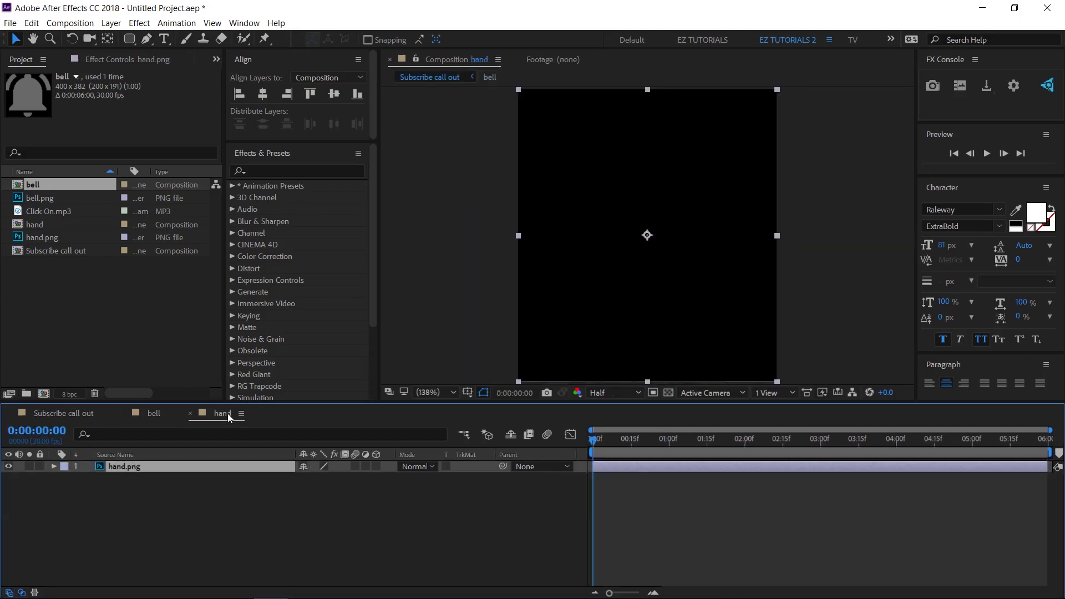
Step: Auto-trace hand.png with the default Alpha channel settings, then select the original hand.png layer
click(111, 22)
click(144, 471)
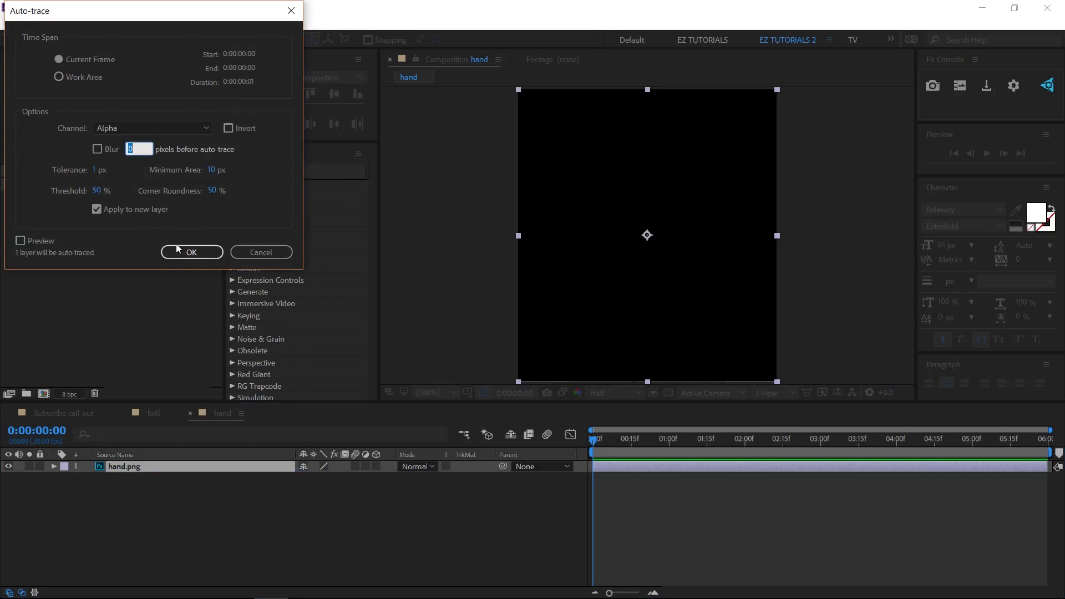
click(177, 248)
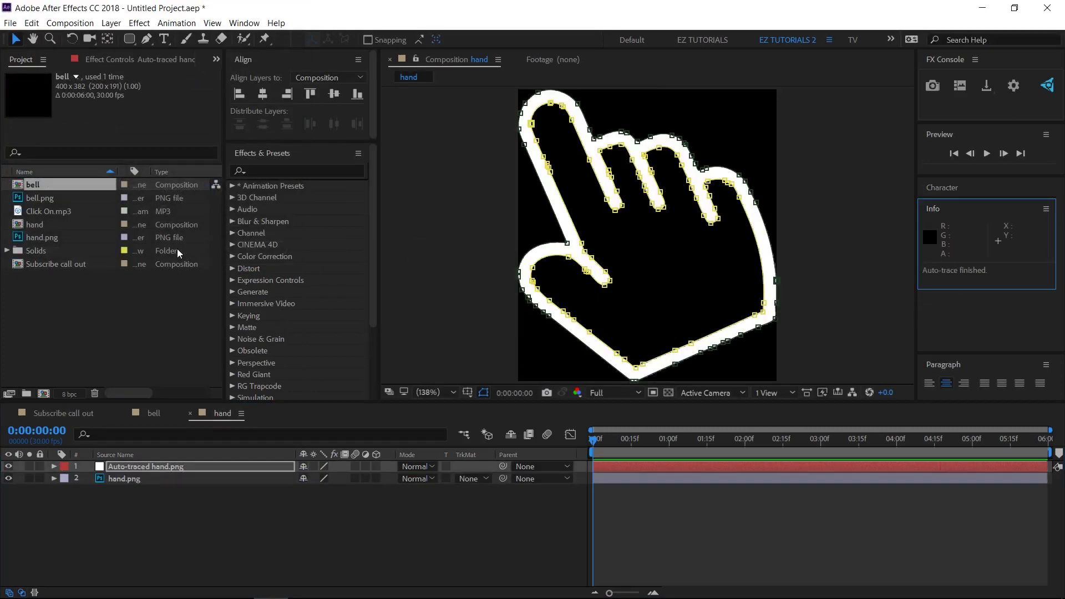
click(123, 481)
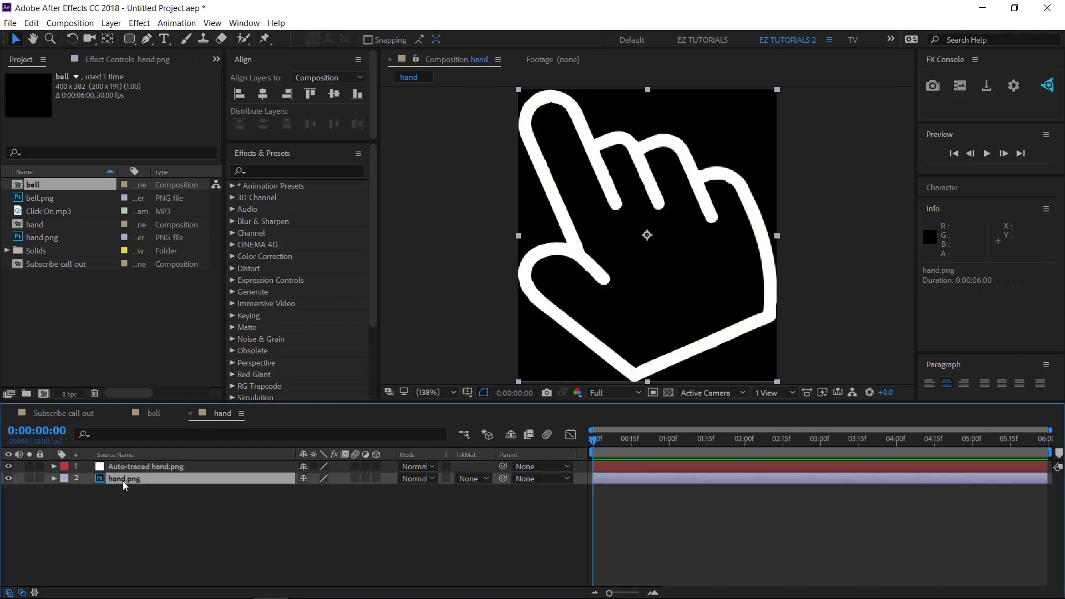
Step: Delete the hand.png layer and duplicate the auto-traced hand layer
key(Delete)
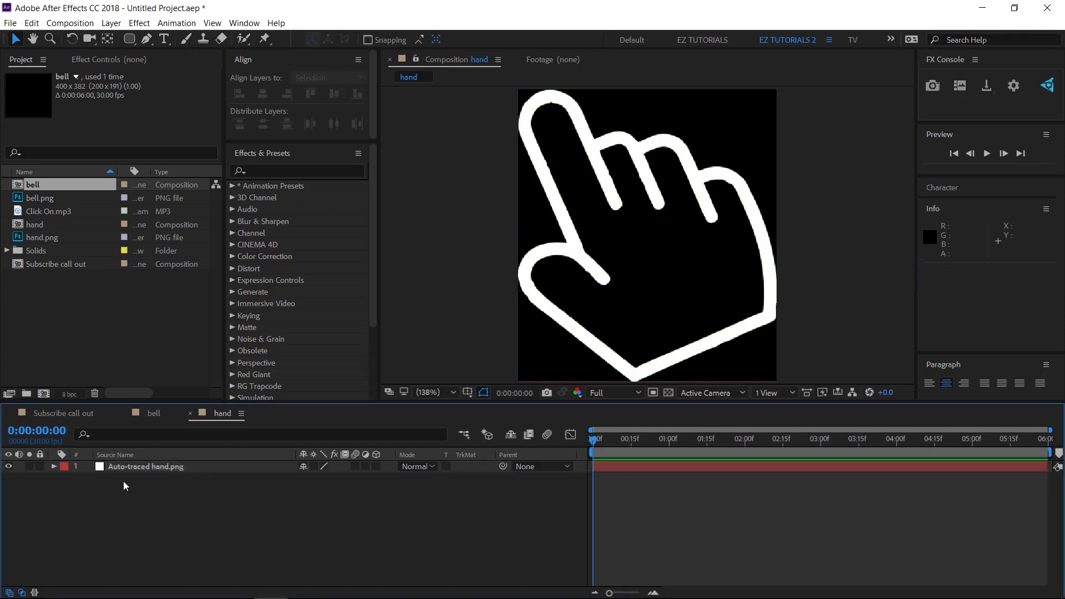
click(120, 465)
key(ctrl+d)
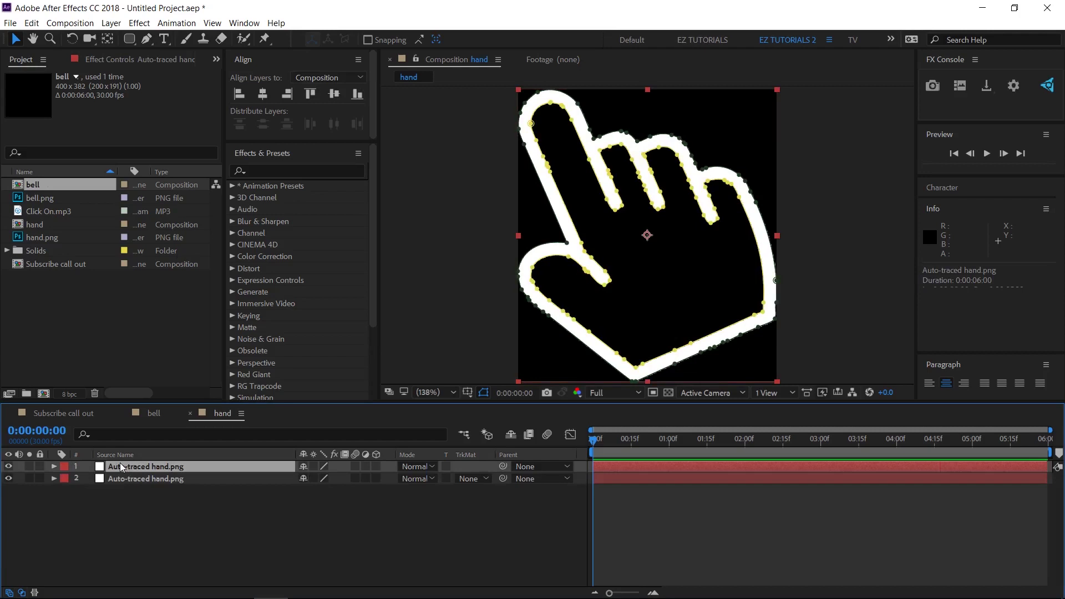
Step: Rename the top traced layer 'outline' and the second one 'fill'
key(Return)
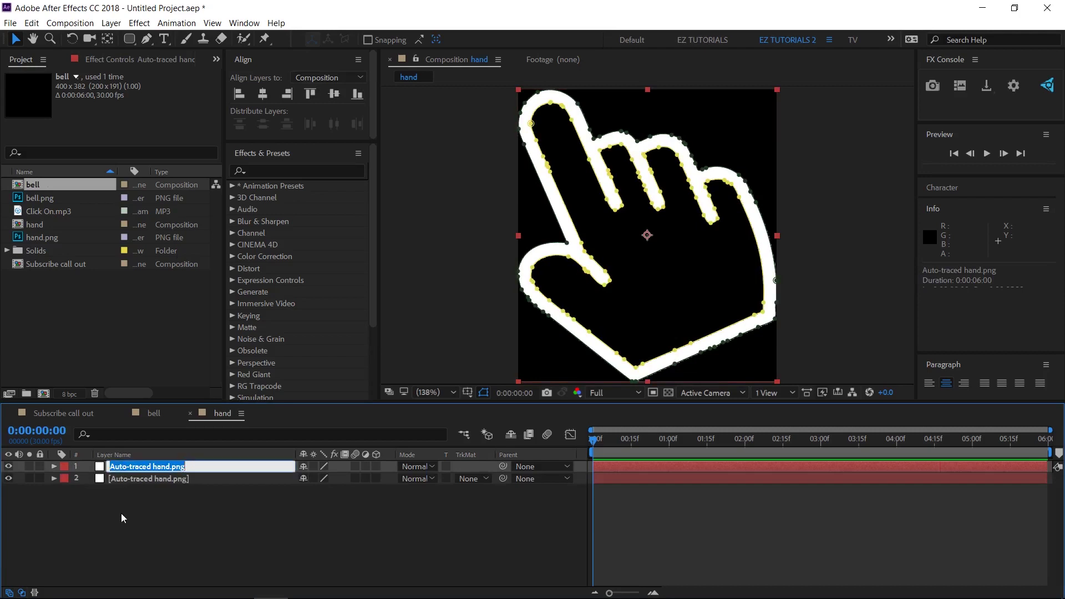
text(outline)
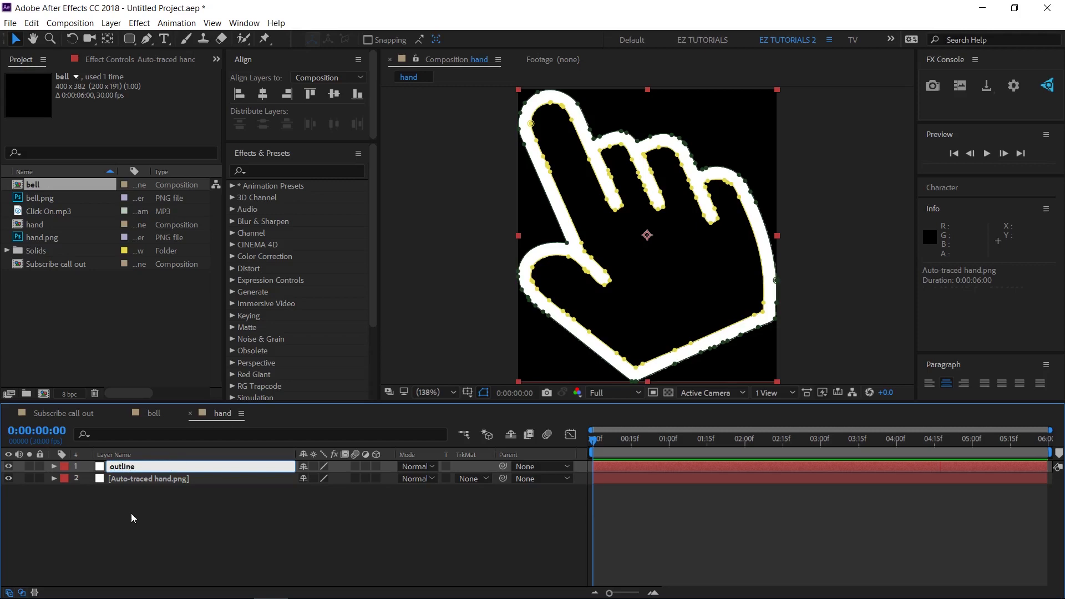
click(131, 518)
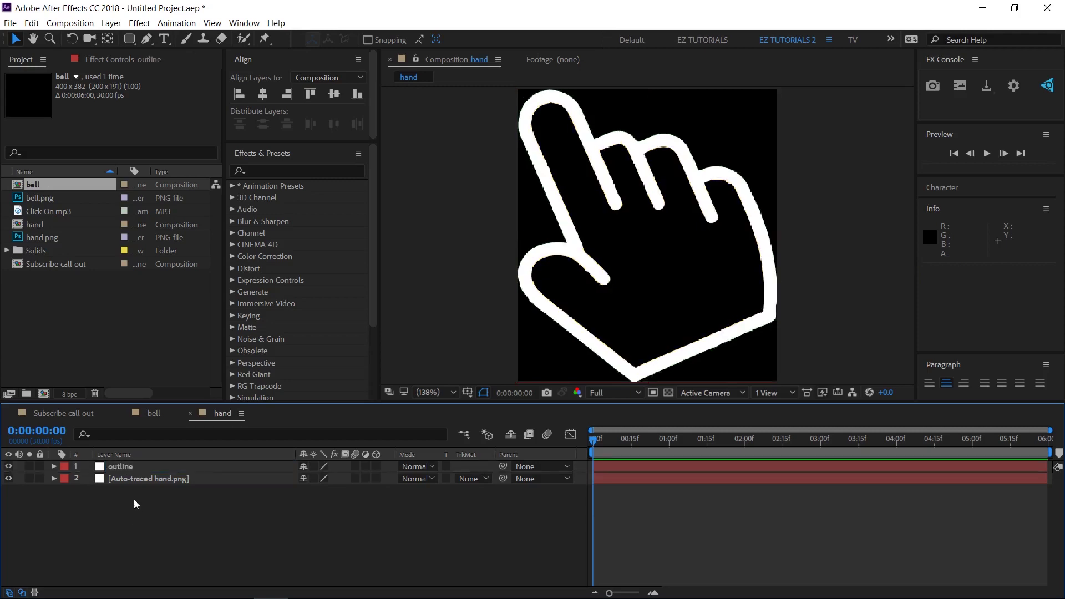
click(145, 478)
key(Return)
text(fill)
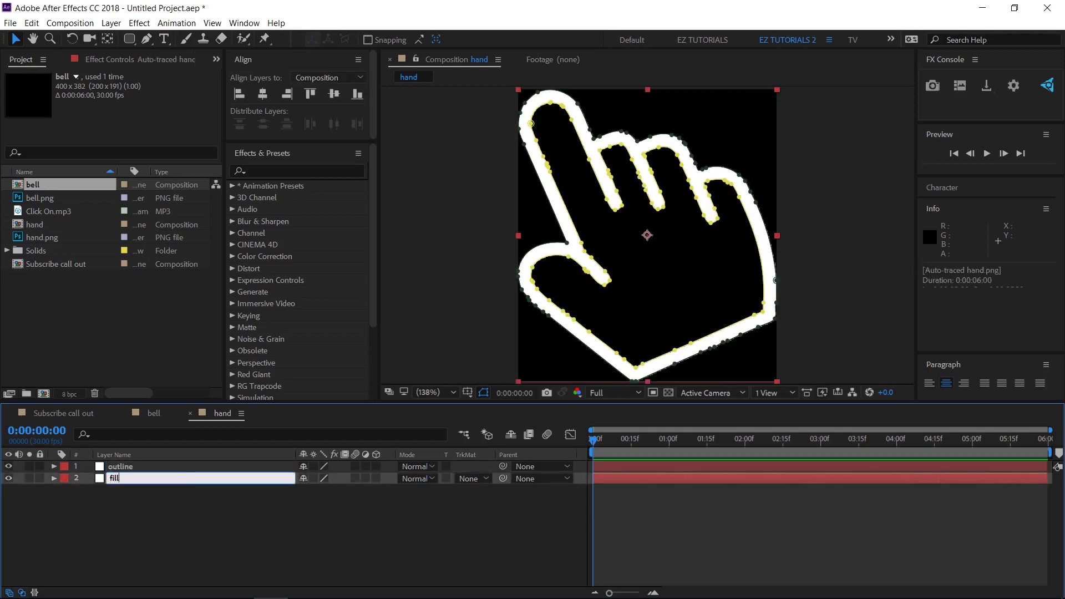
key(Return)
click(141, 519)
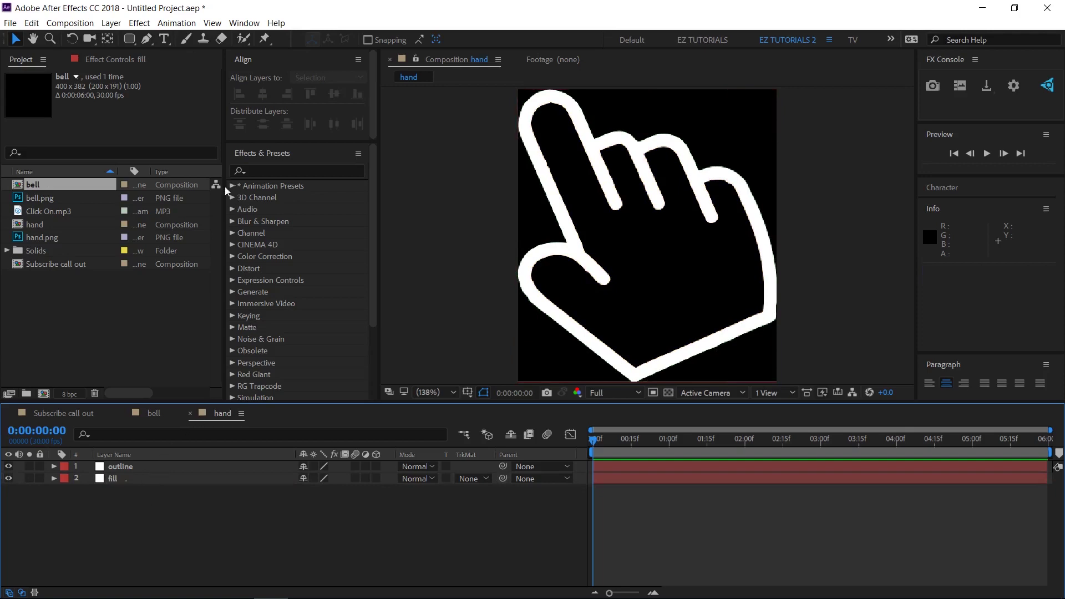
Step: Apply the Fill effect to the outline layer with its colour set to black 000000
click(278, 172)
text(fill)
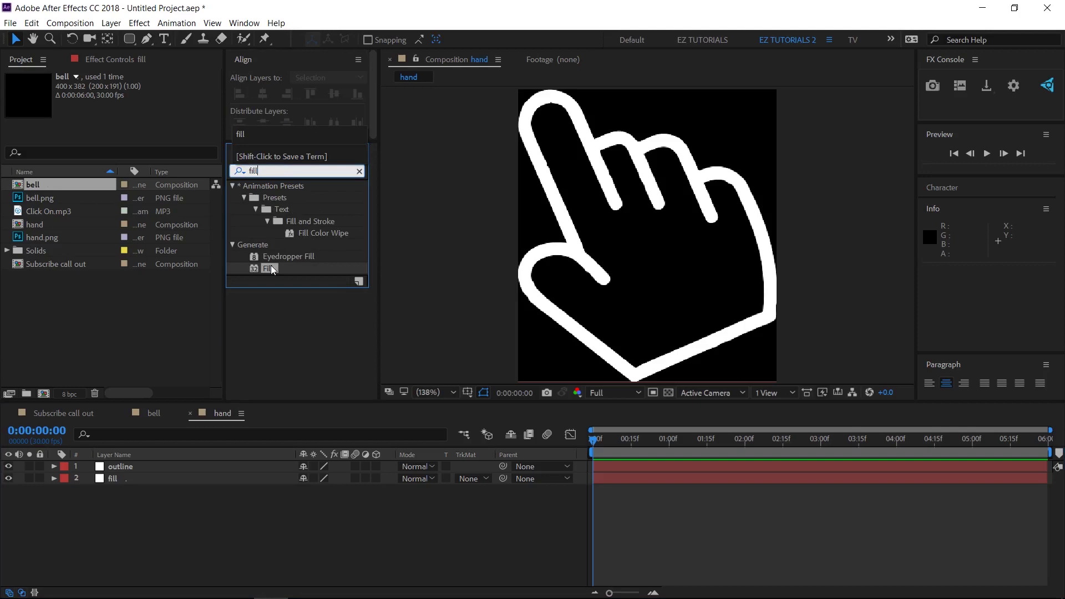
drag(281, 268, 128, 469)
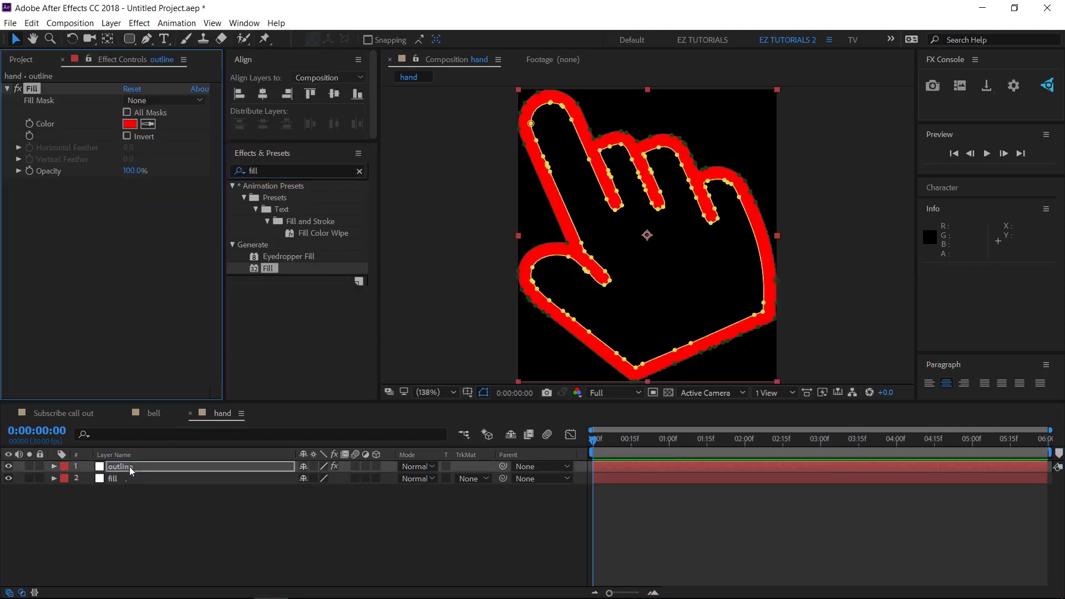
click(131, 127)
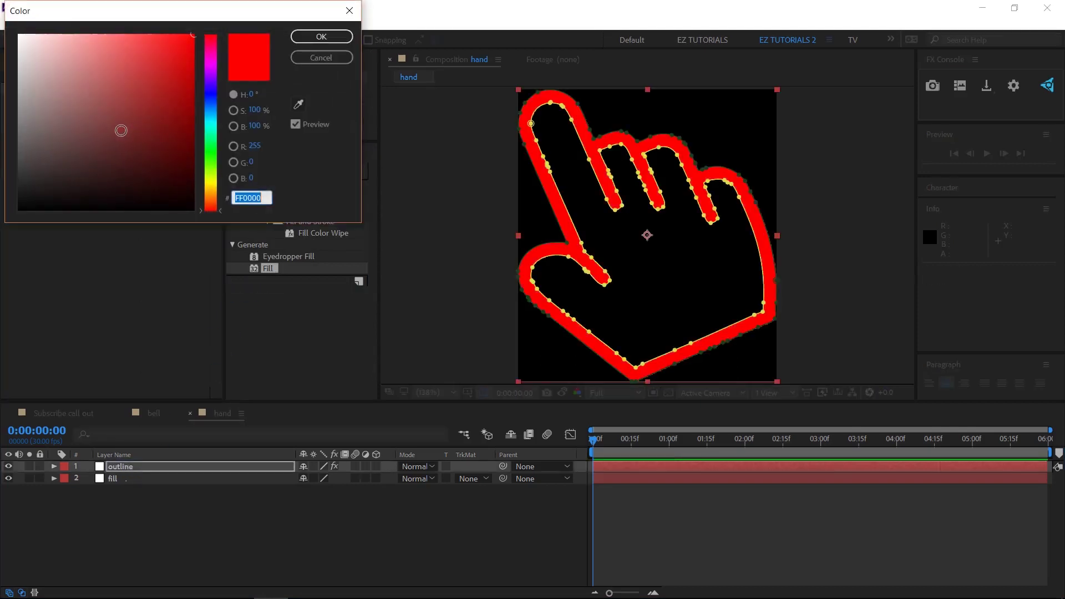
drag(119, 125, 18, 210)
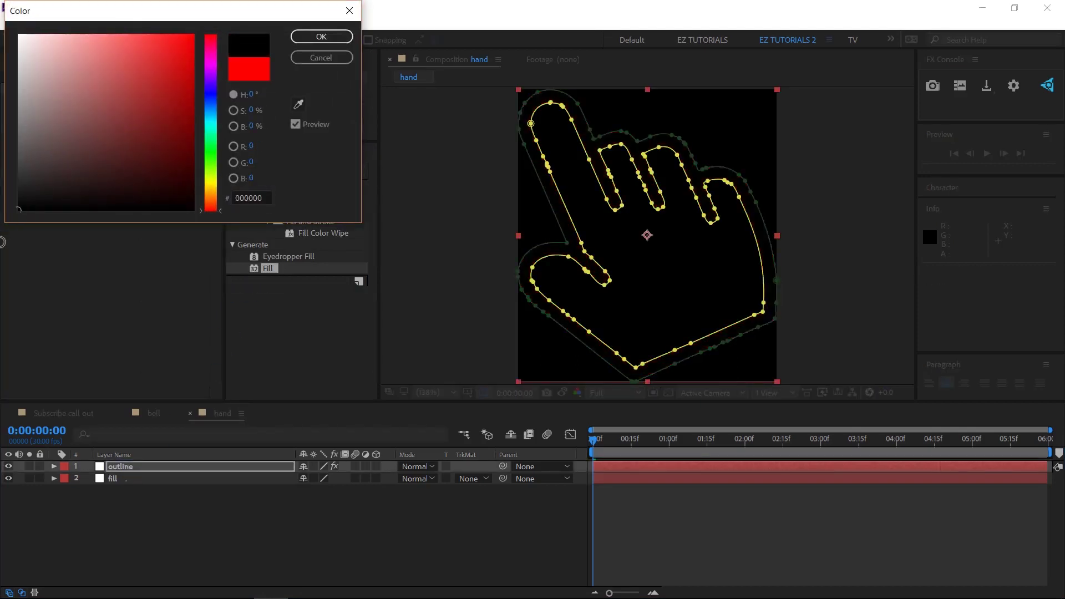
click(323, 35)
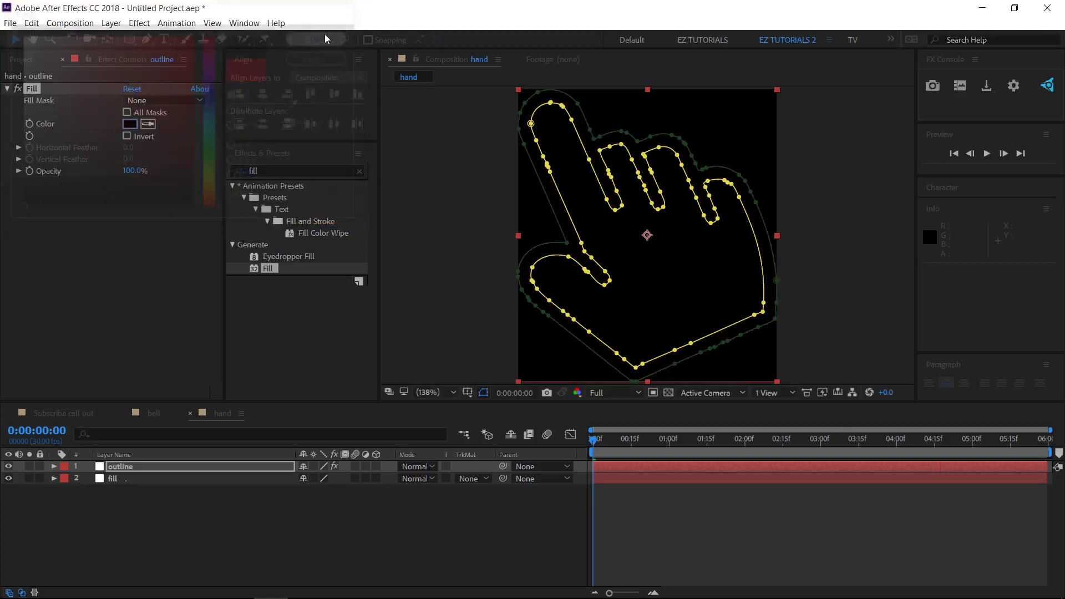
click(118, 477)
click(54, 478)
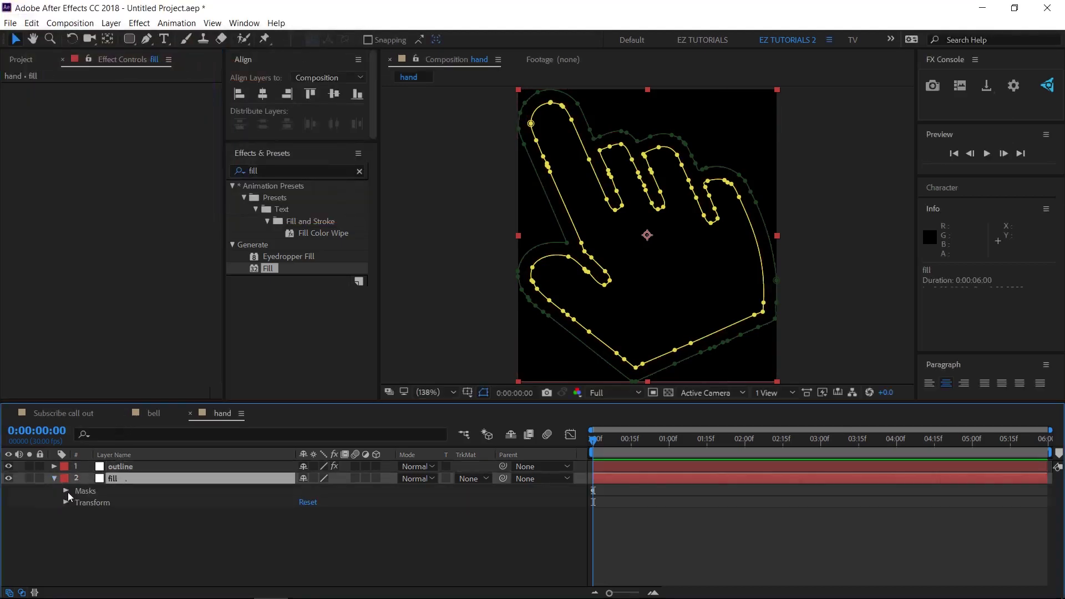
Step: Delete Mask 1 on the fill layer, keeping Mask 2, then check it against the transparency grid
click(66, 490)
click(116, 501)
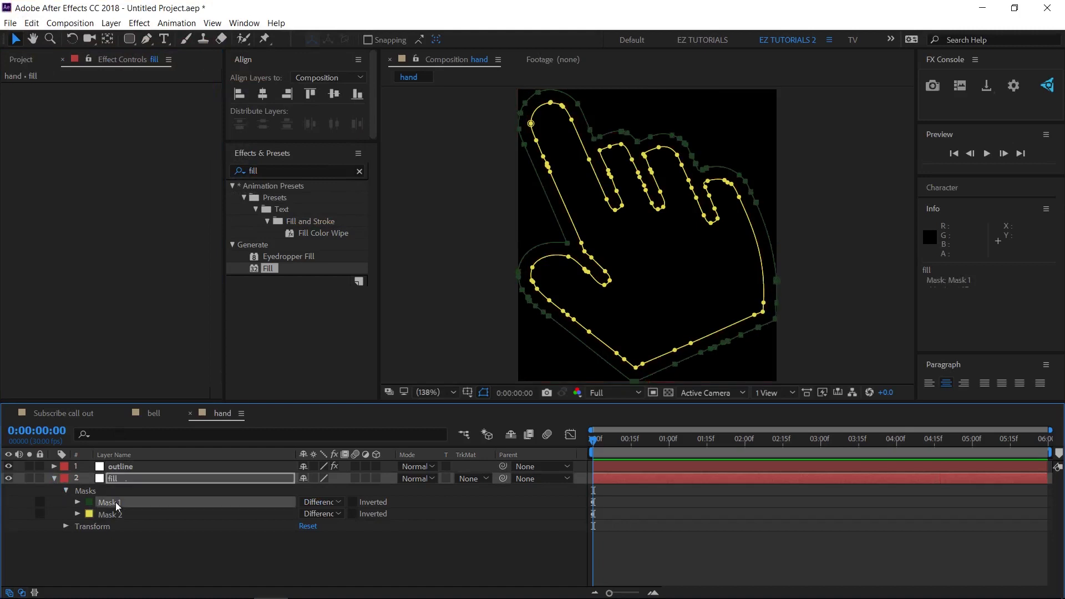
key(Delete)
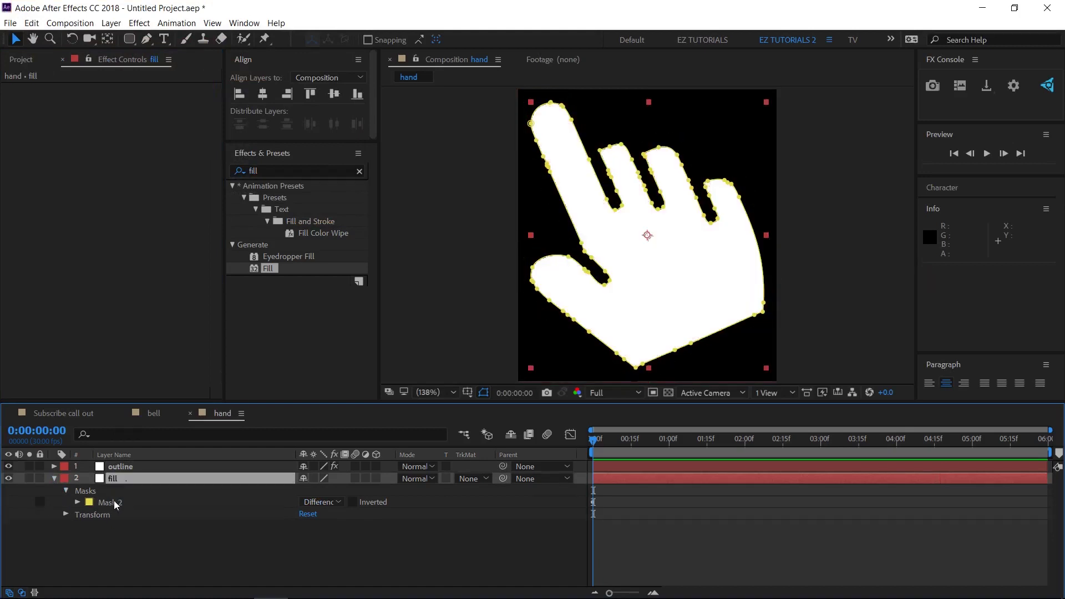
click(668, 393)
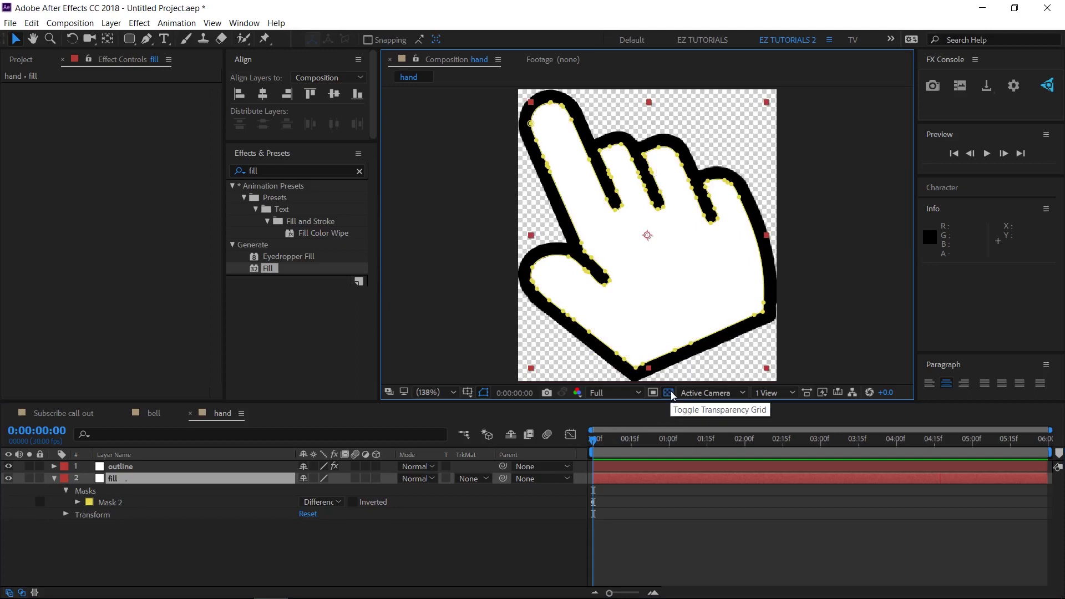
click(669, 393)
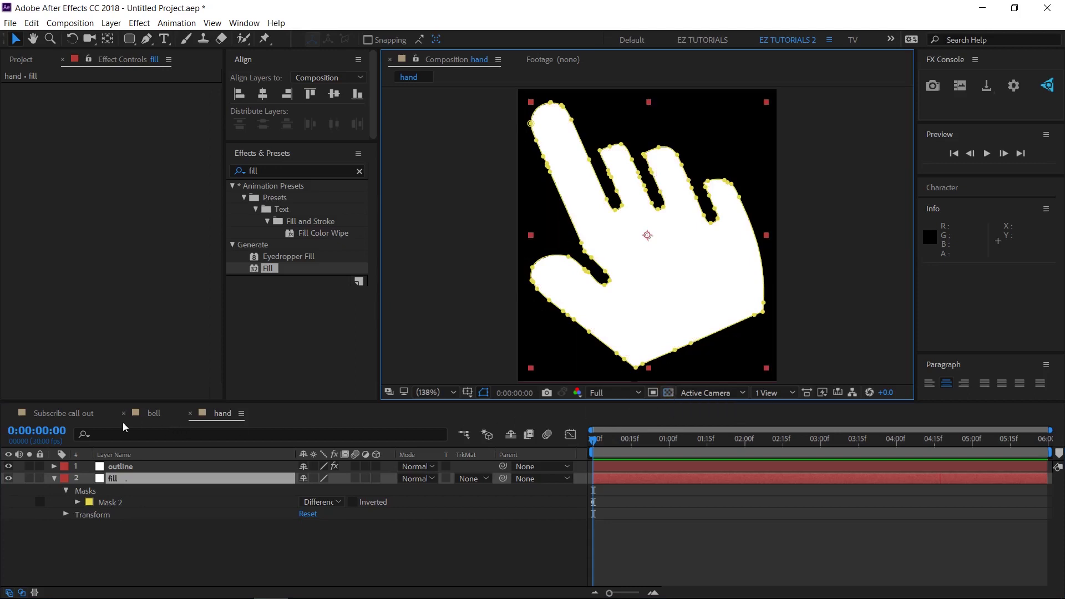
Step: Add the hand comp as the top layer in Subscribe call out, scaled to 70%
click(67, 414)
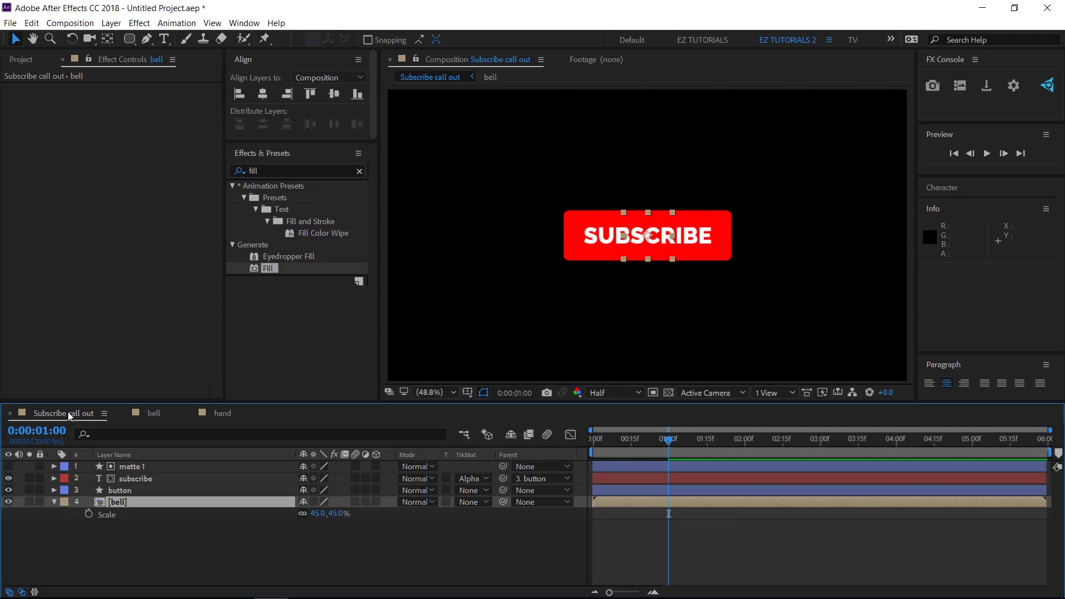
click(22, 60)
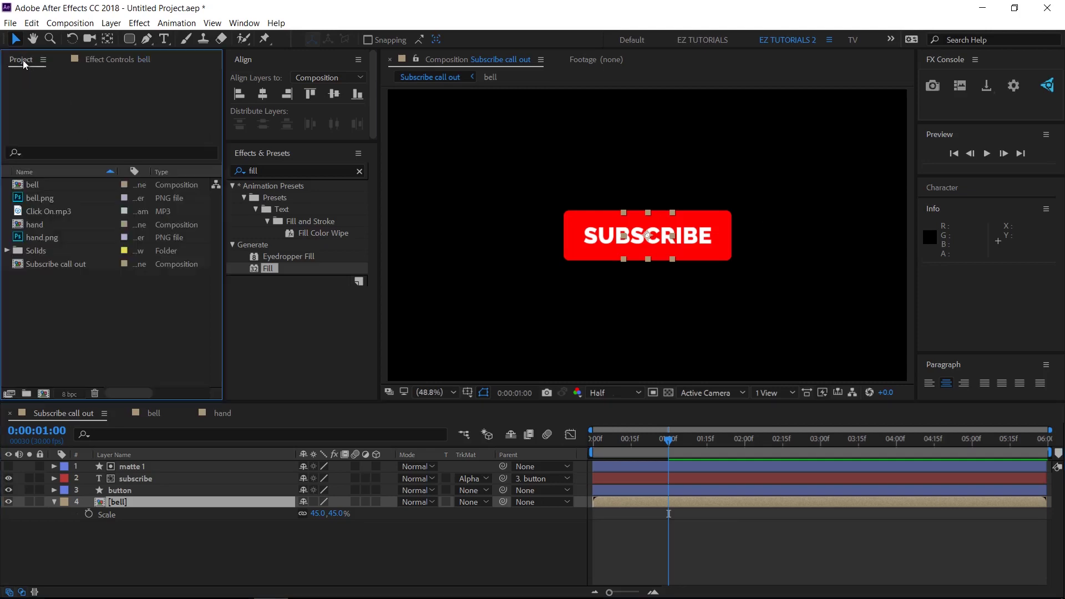
drag(30, 219, 84, 465)
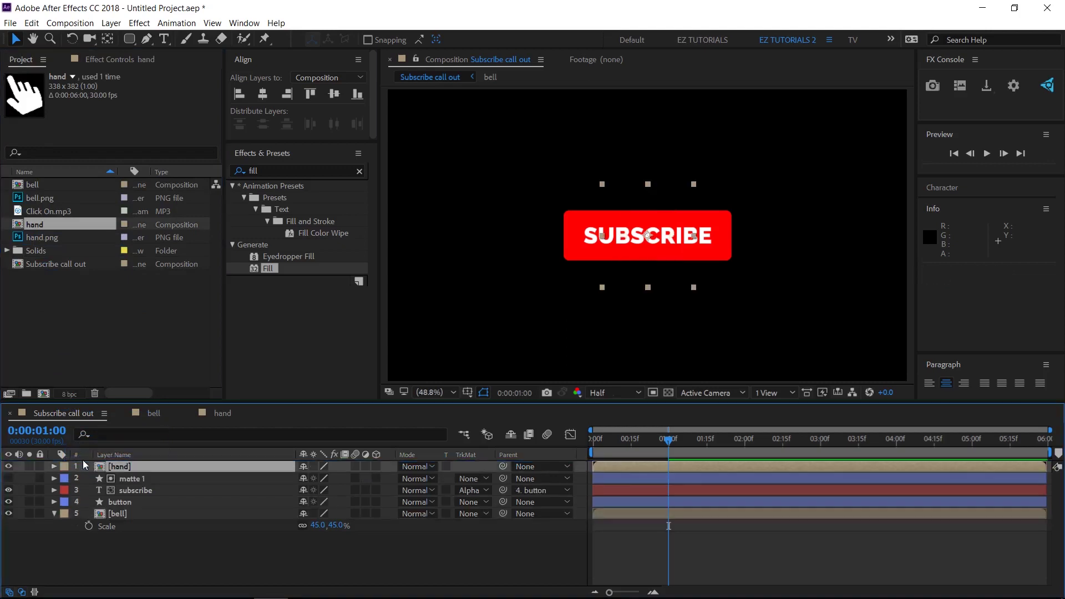
key(s)
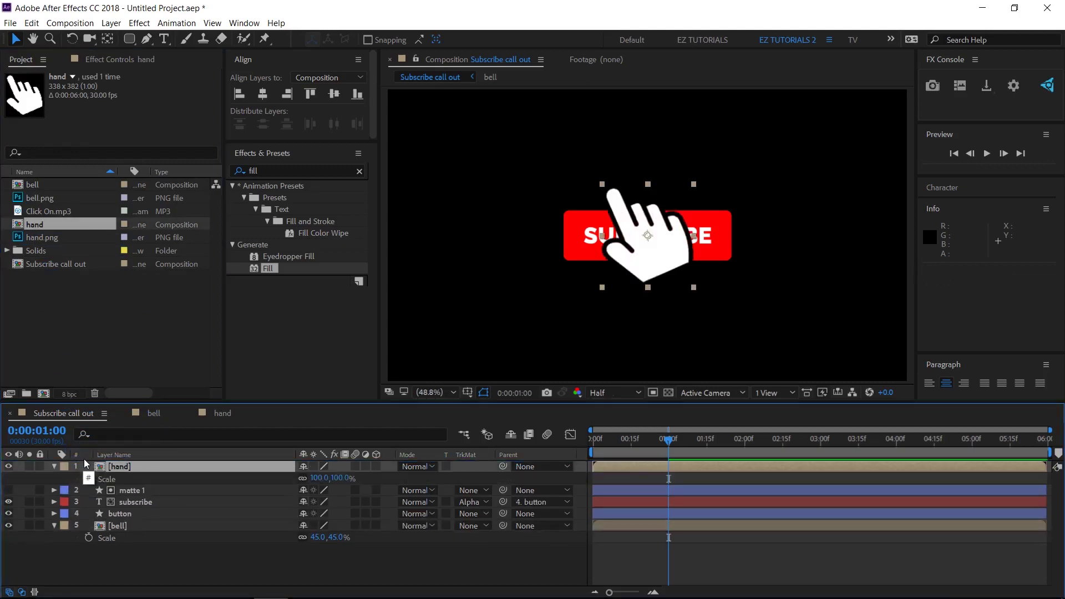
click(319, 478)
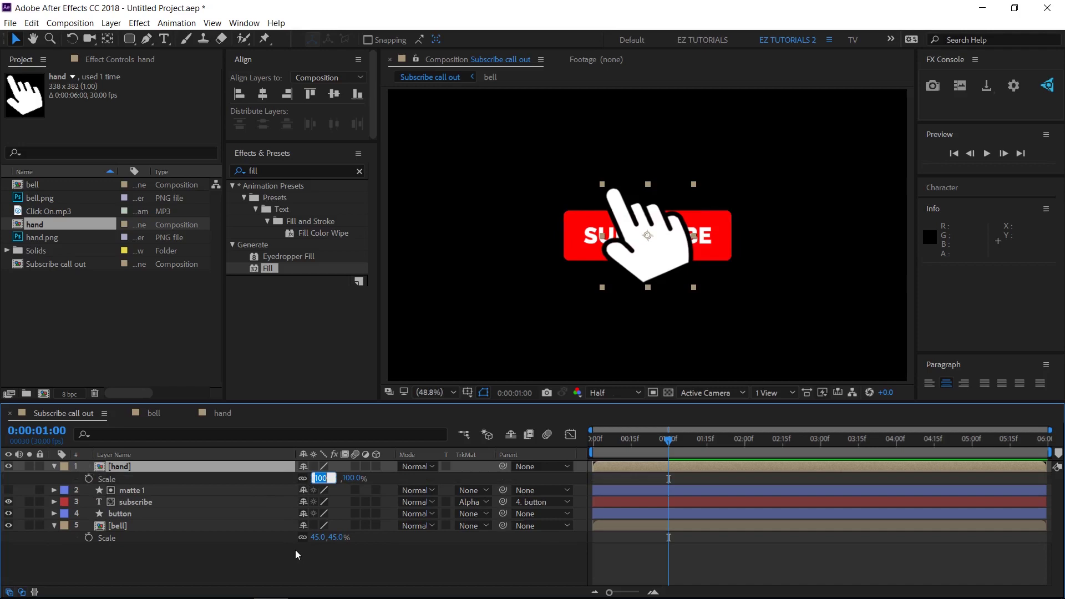
text(70)
key(Return)
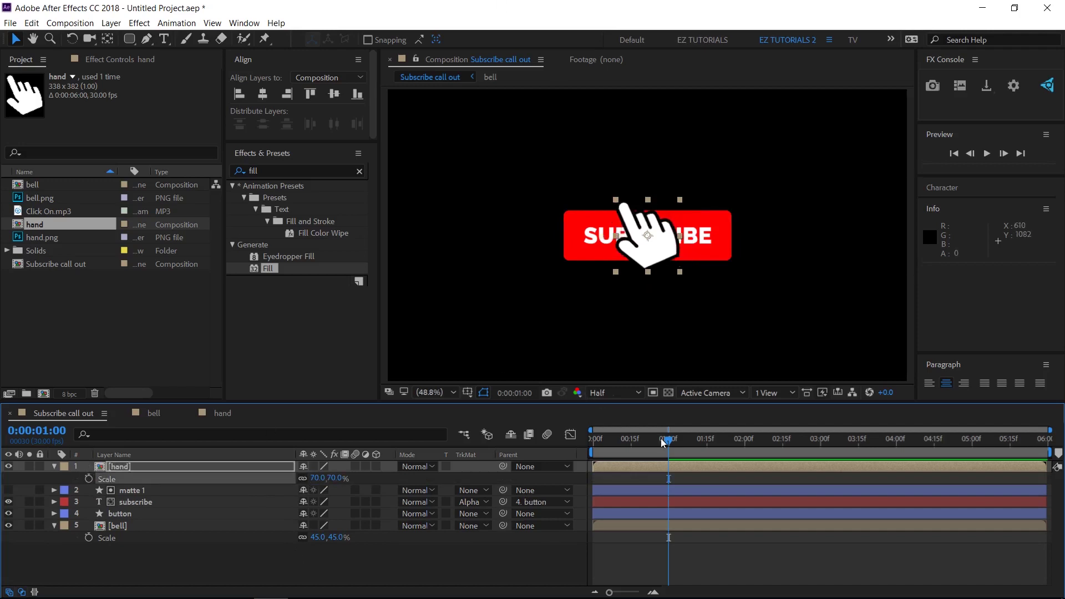
click(706, 446)
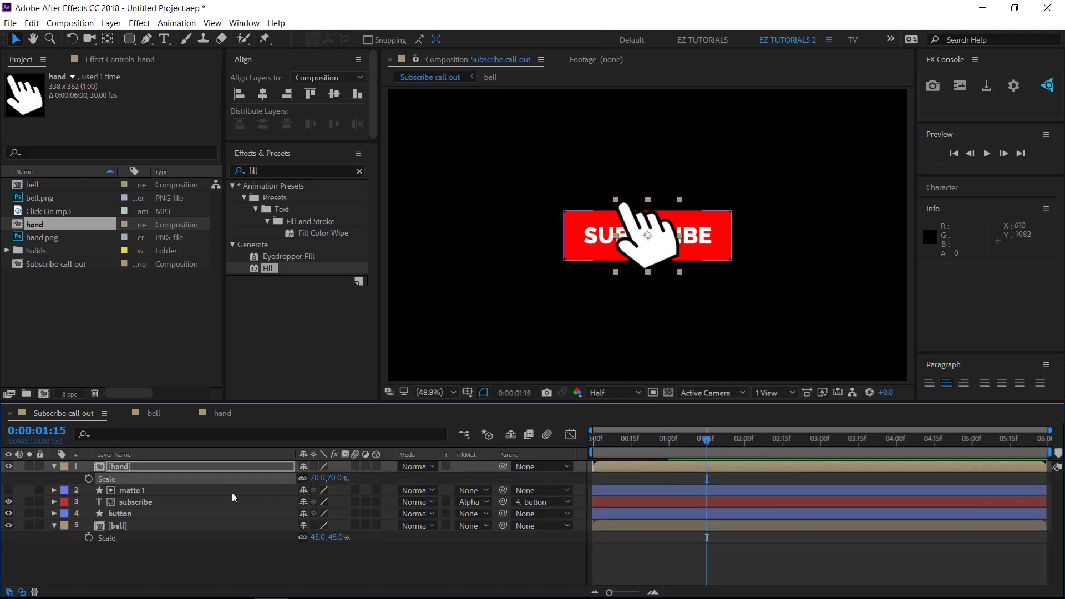
Step: Keyframe the hand's Position from below frame (1222,1232) at 1:00 up onto the button, with Easy Ease
key(p)
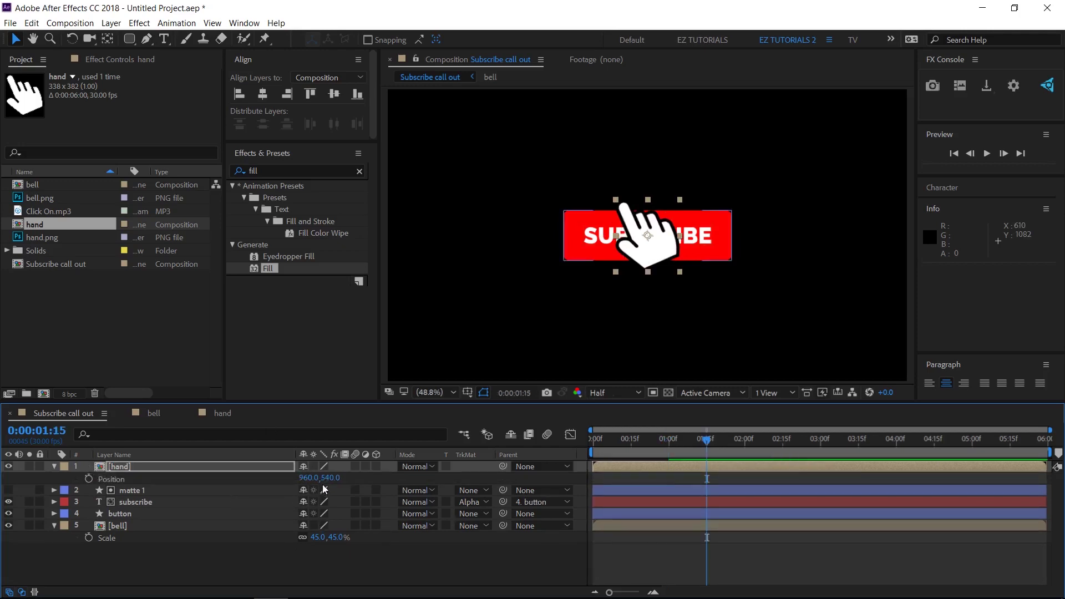
drag(310, 480, 393, 481)
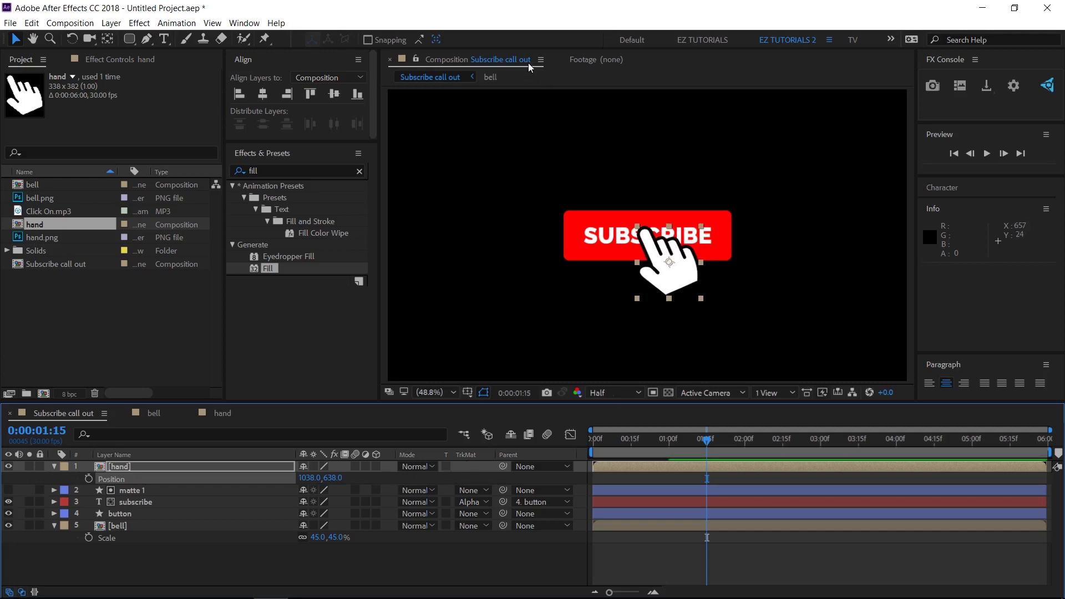
click(89, 478)
click(668, 445)
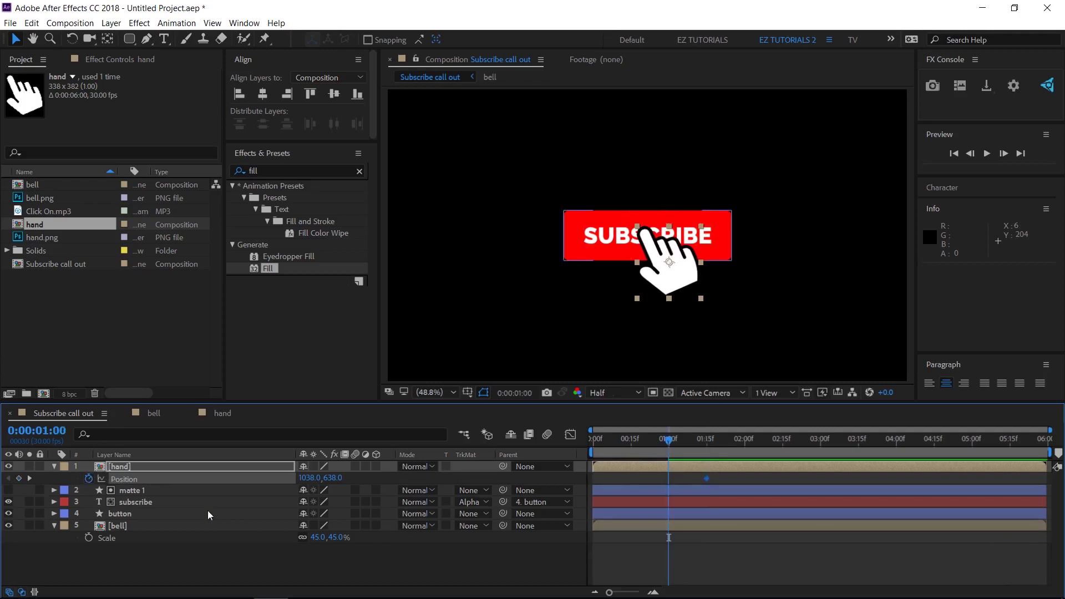
drag(332, 478, 727, 501)
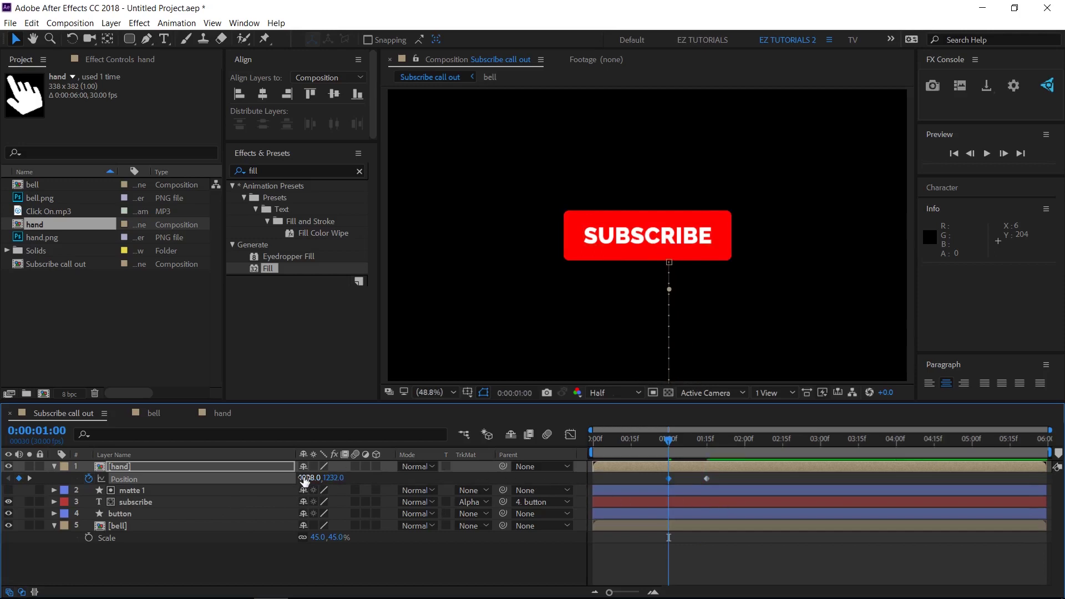
drag(306, 478, 449, 493)
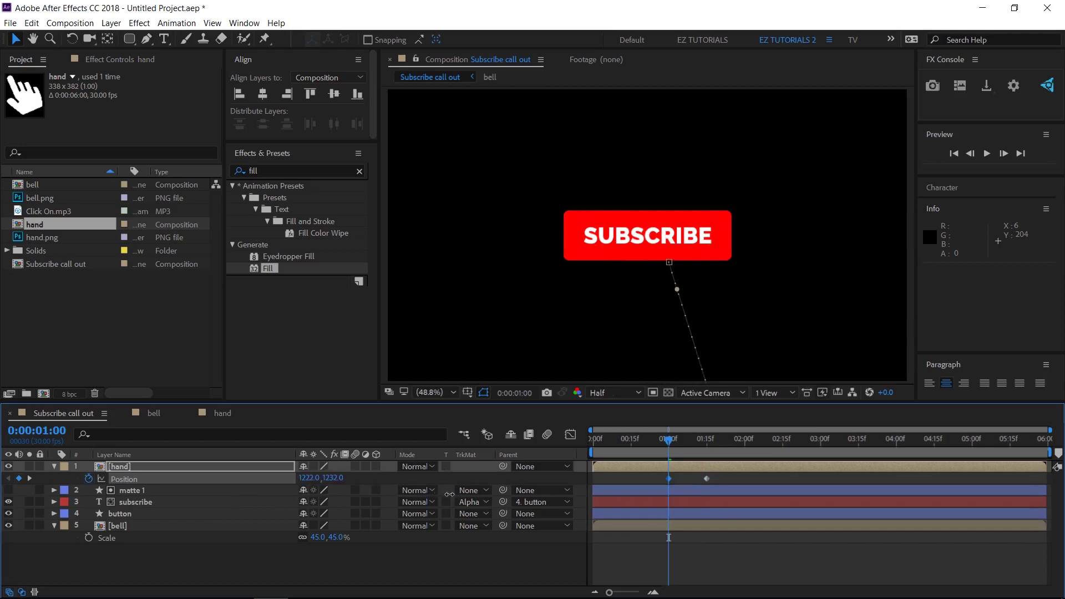
right_click(669, 478)
mouse_move(737, 470)
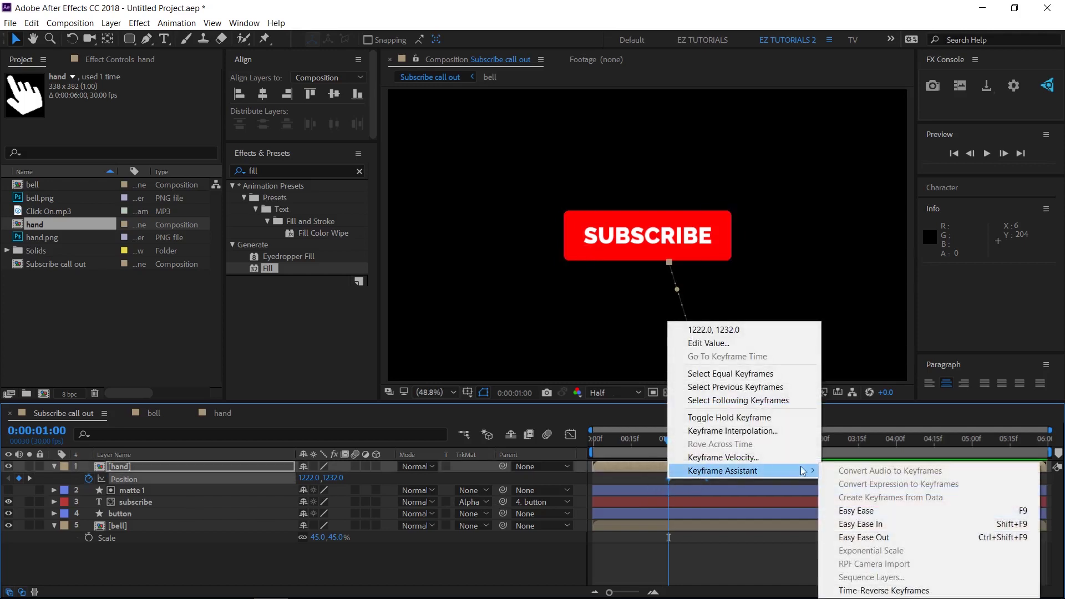
click(873, 512)
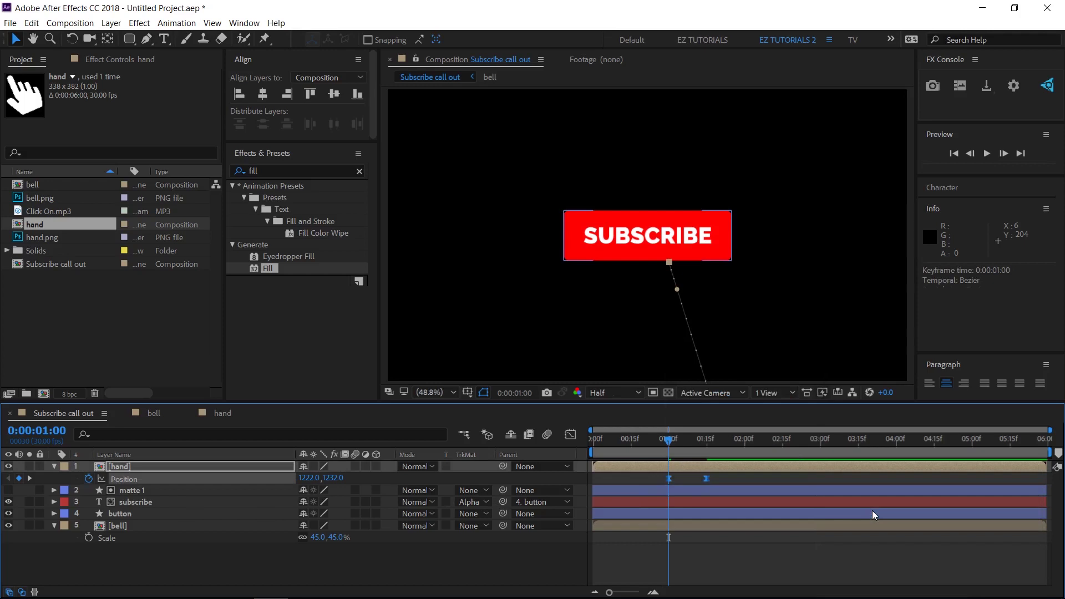
click(744, 444)
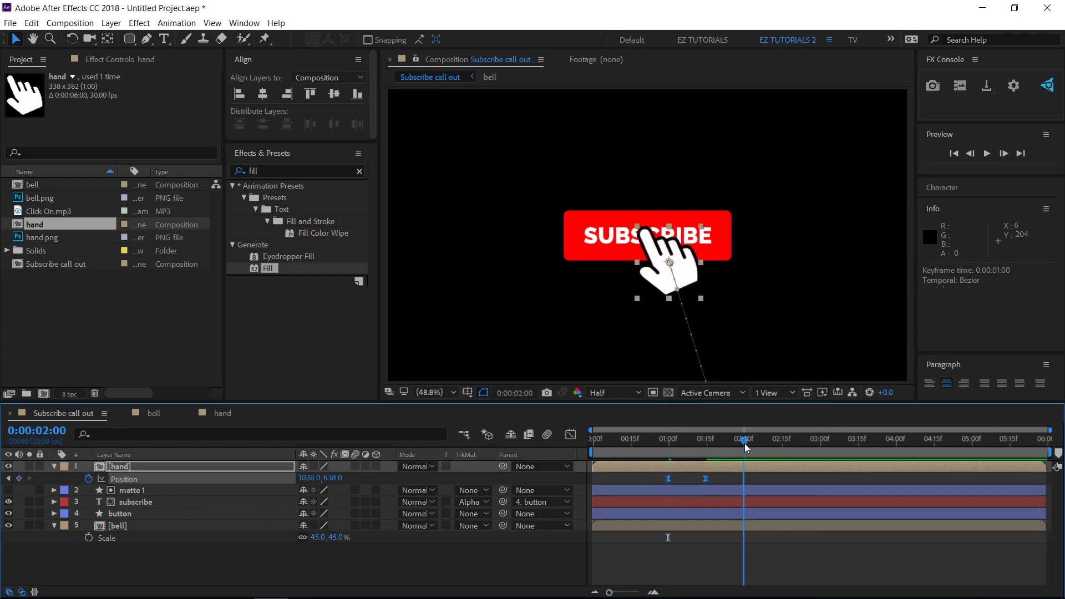
Step: At 1:27, place four puppet pins on the hand: fingertip, palm, lower edge and right side
click(970, 154)
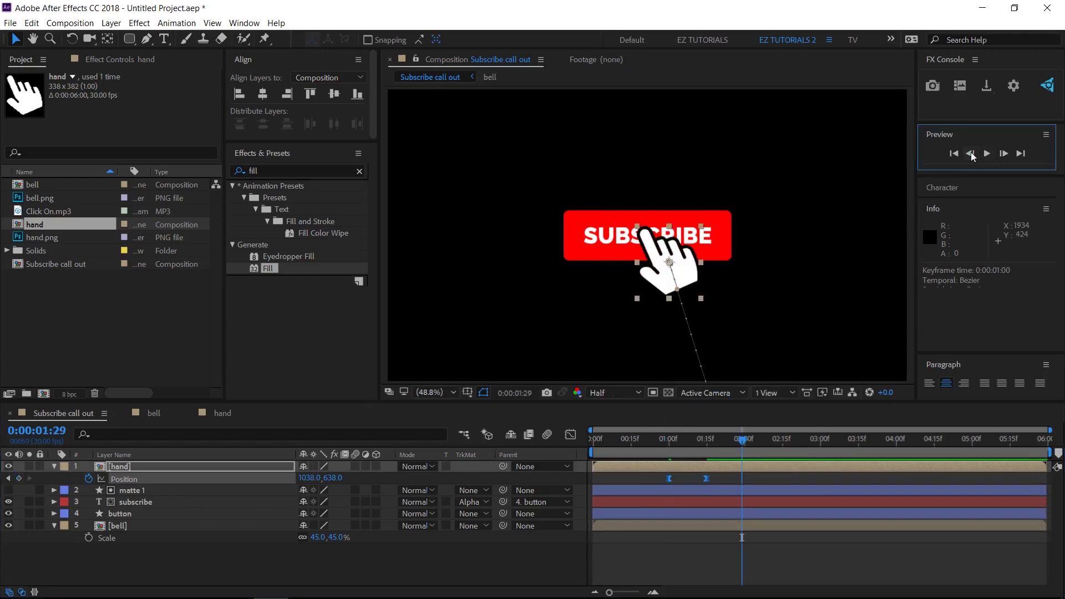
click(970, 154)
click(970, 155)
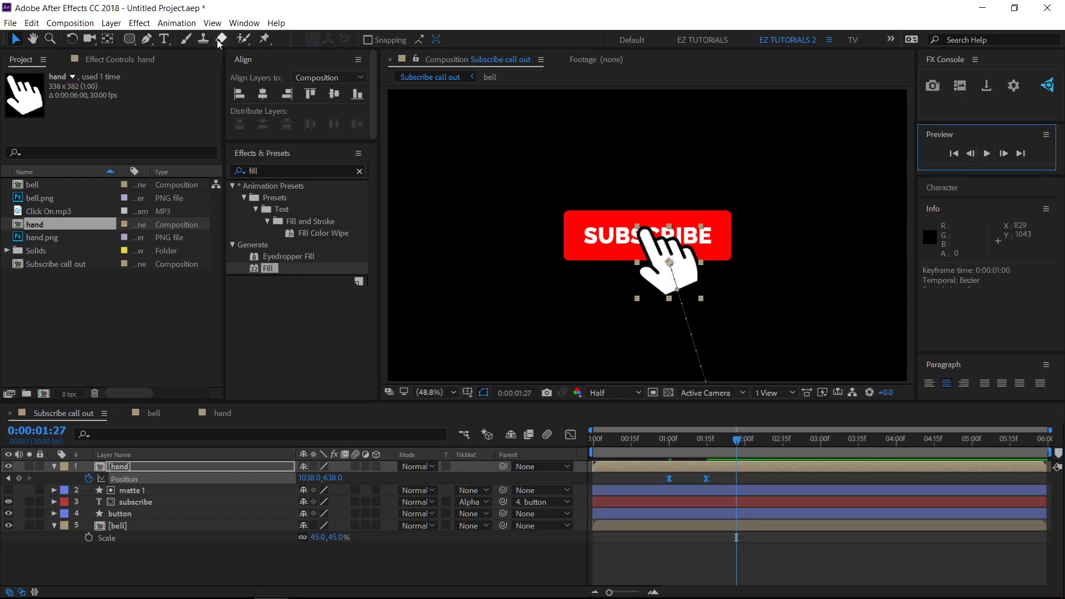
click(264, 38)
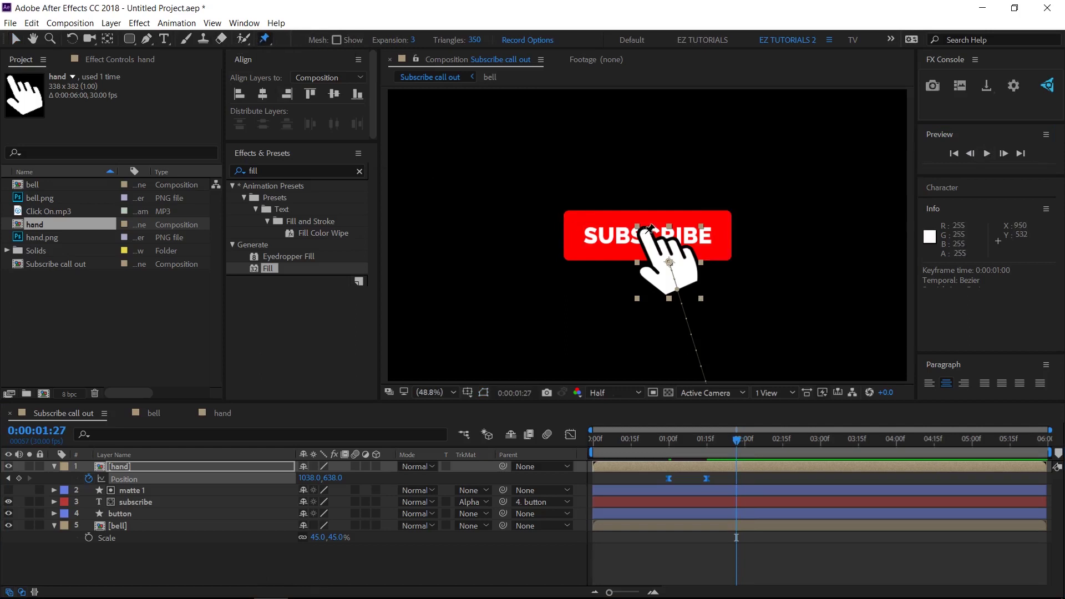
click(645, 233)
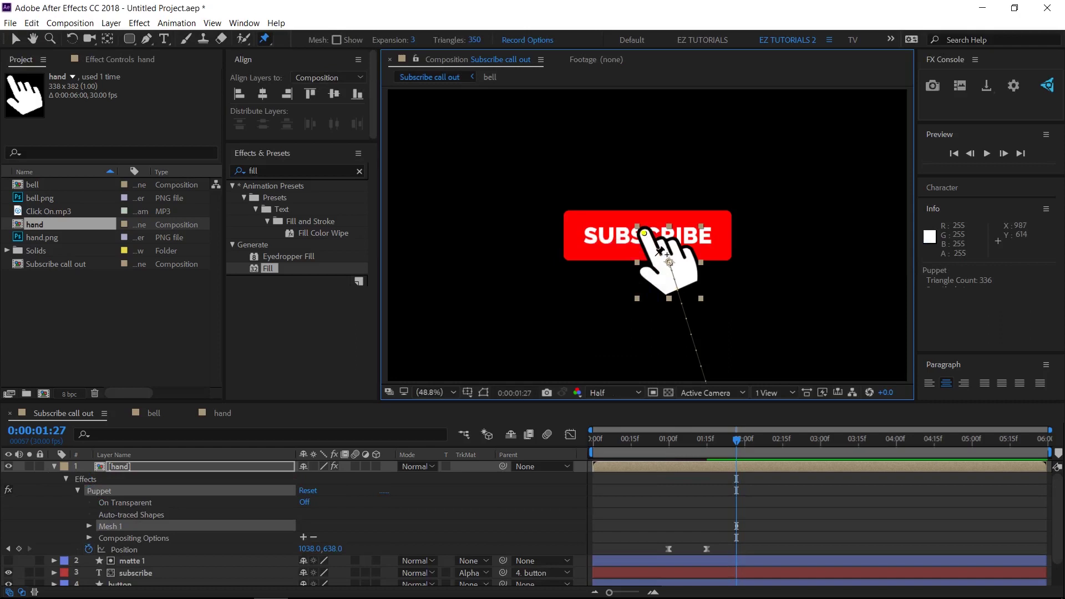
click(656, 255)
click(667, 290)
click(694, 279)
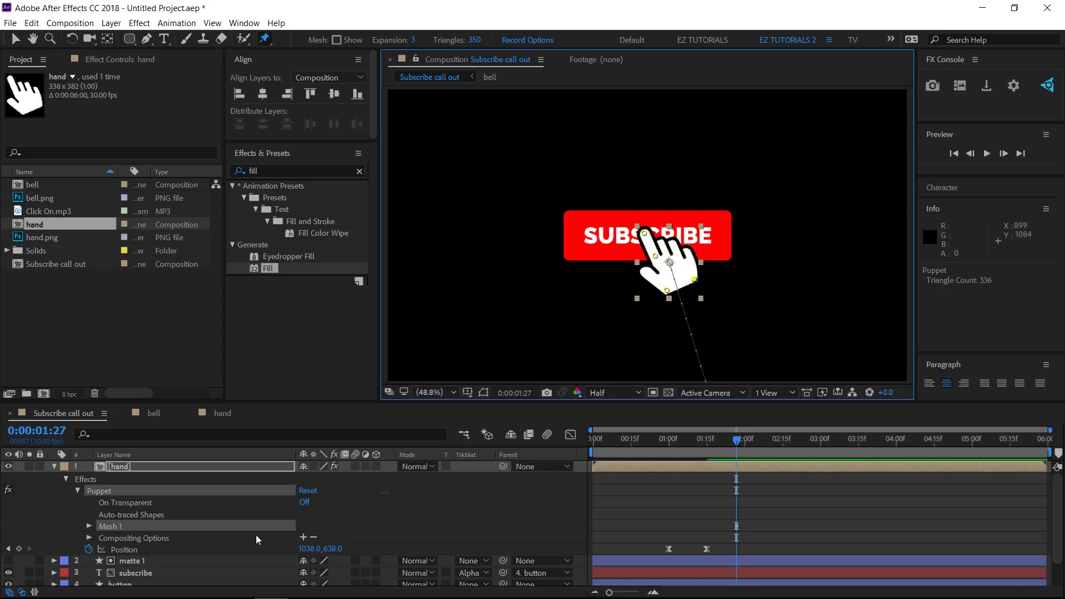
Step: At 2:00, drag Puppet Pin 1's Position Y to 86.8 so the fingertip bends down
click(89, 526)
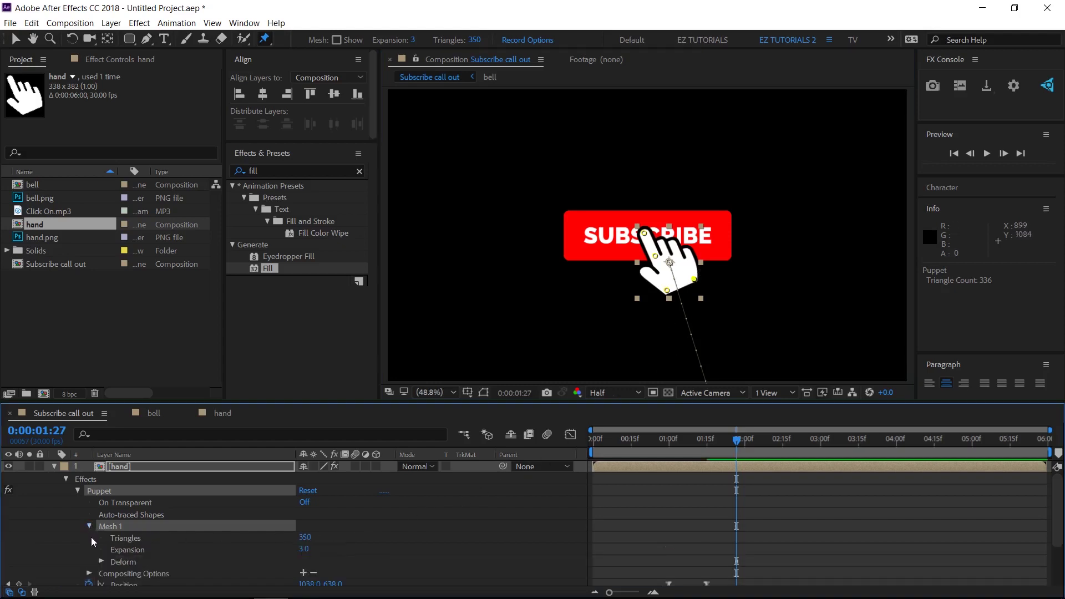
scroll(107, 547, down, 1)
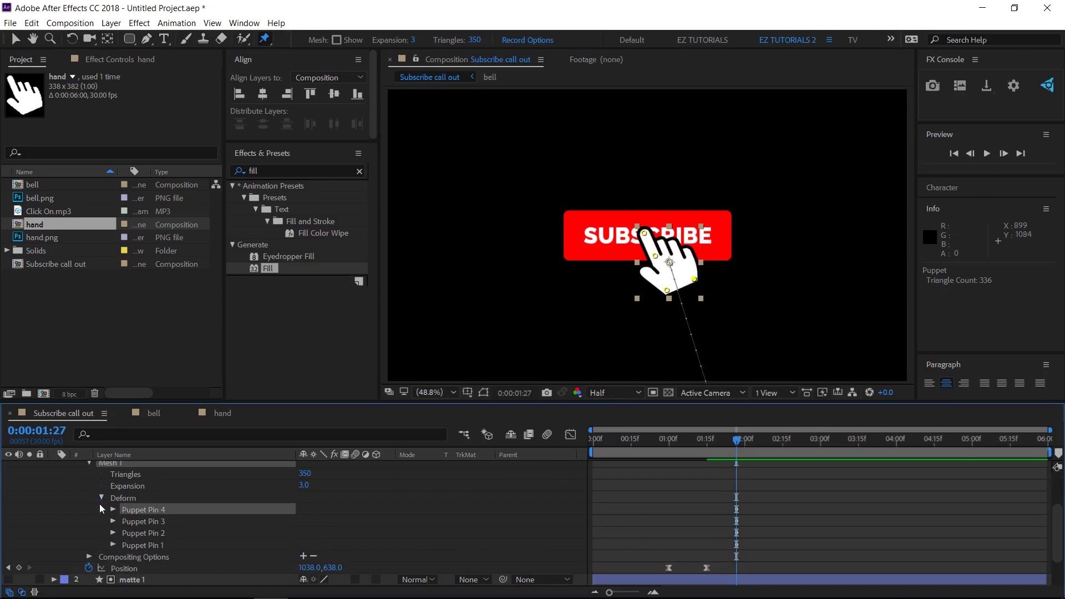
click(113, 545)
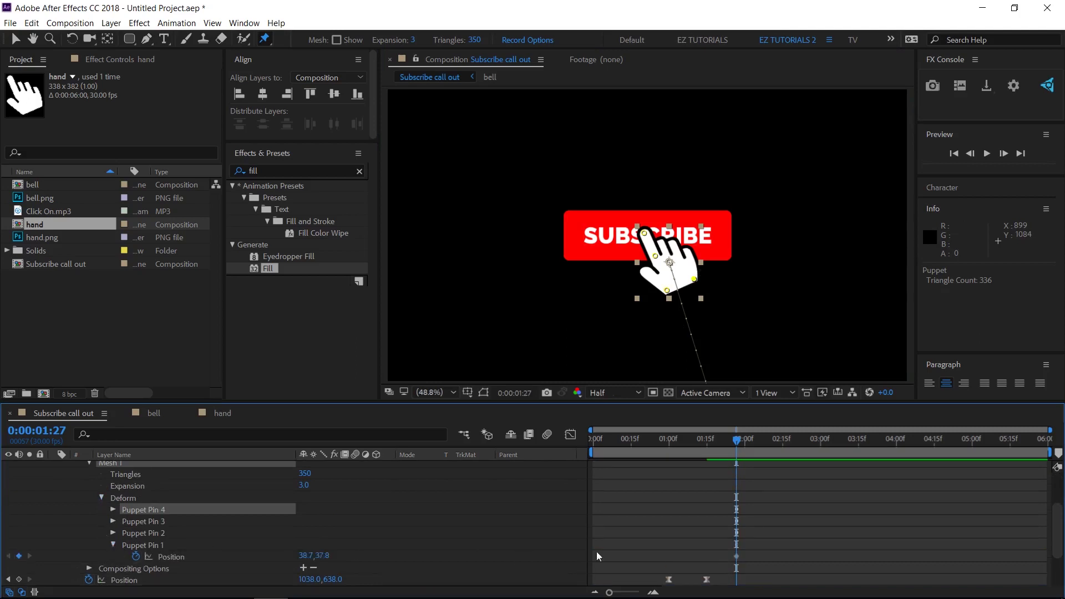
click(1003, 153)
click(1003, 153)
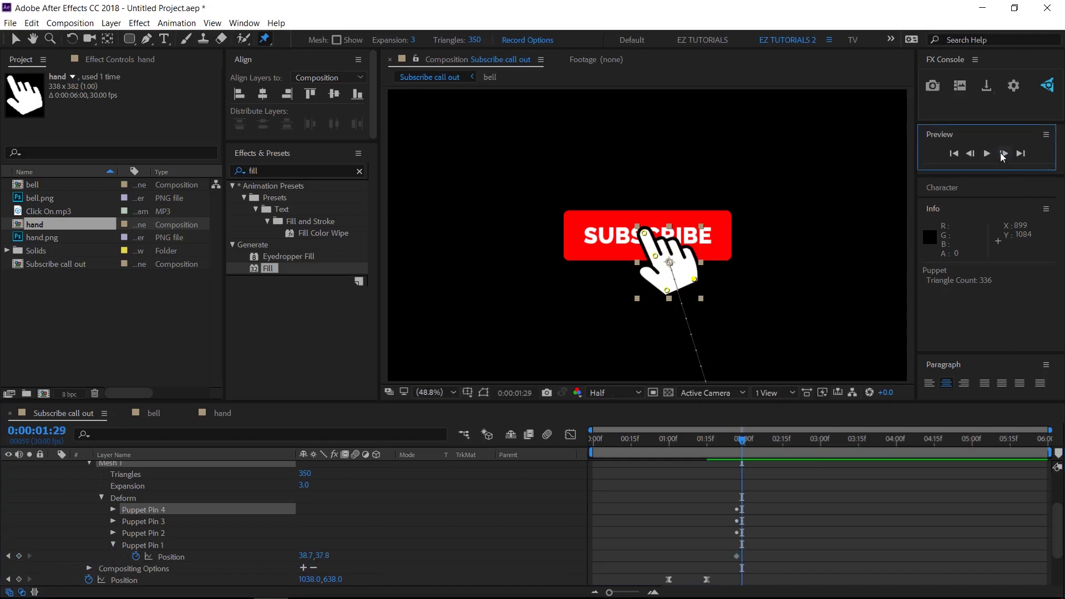
click(1003, 153)
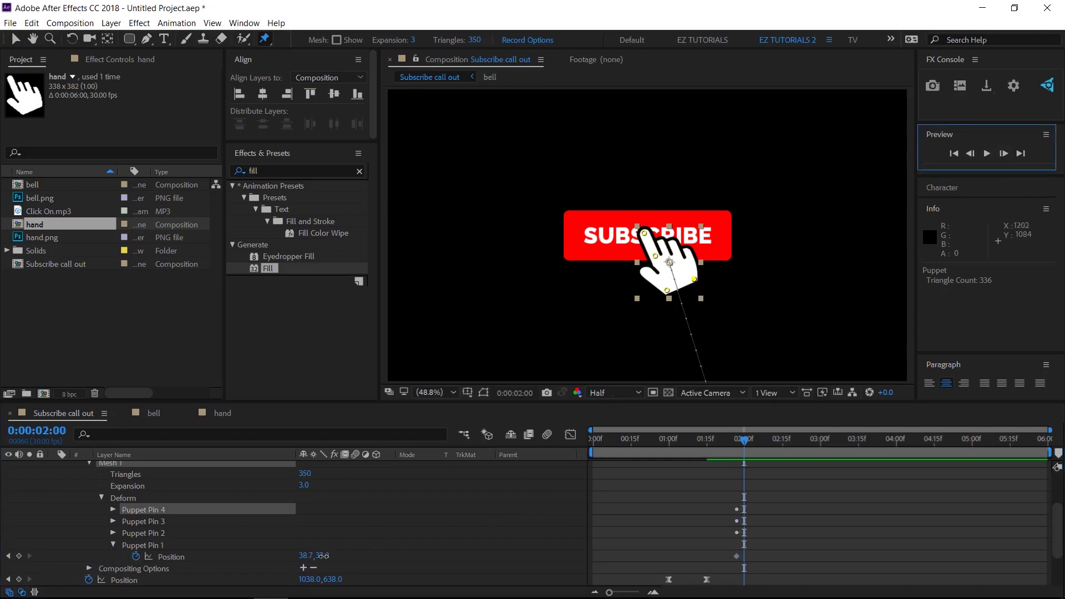
drag(325, 555, 356, 555)
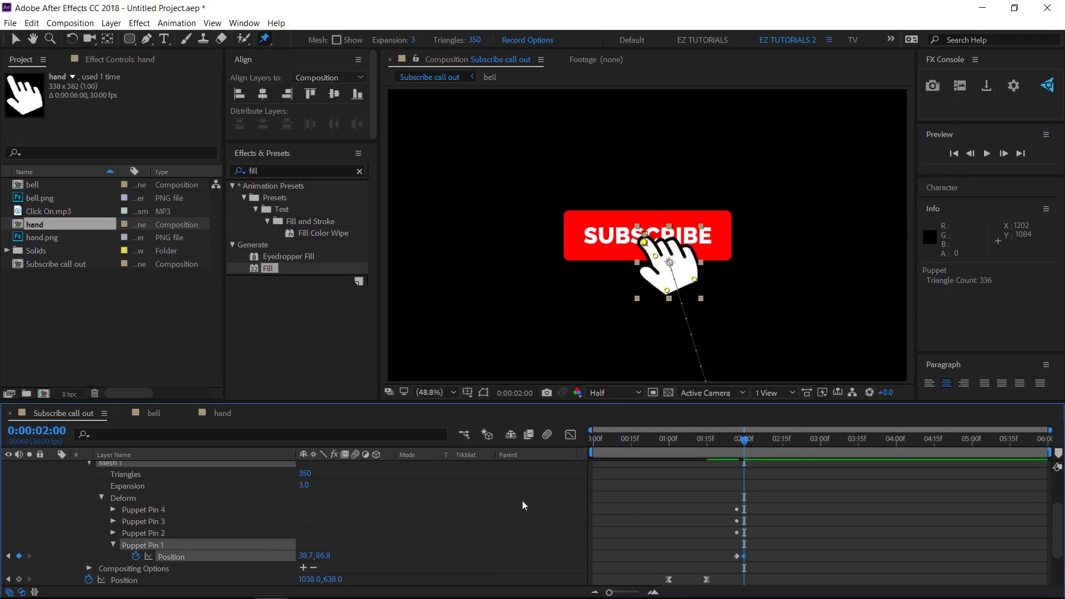
Step: Copy the 1:27 rest keyframe of Puppet Pin 1 to 2:03 and preview the press
click(1003, 153)
click(1004, 154)
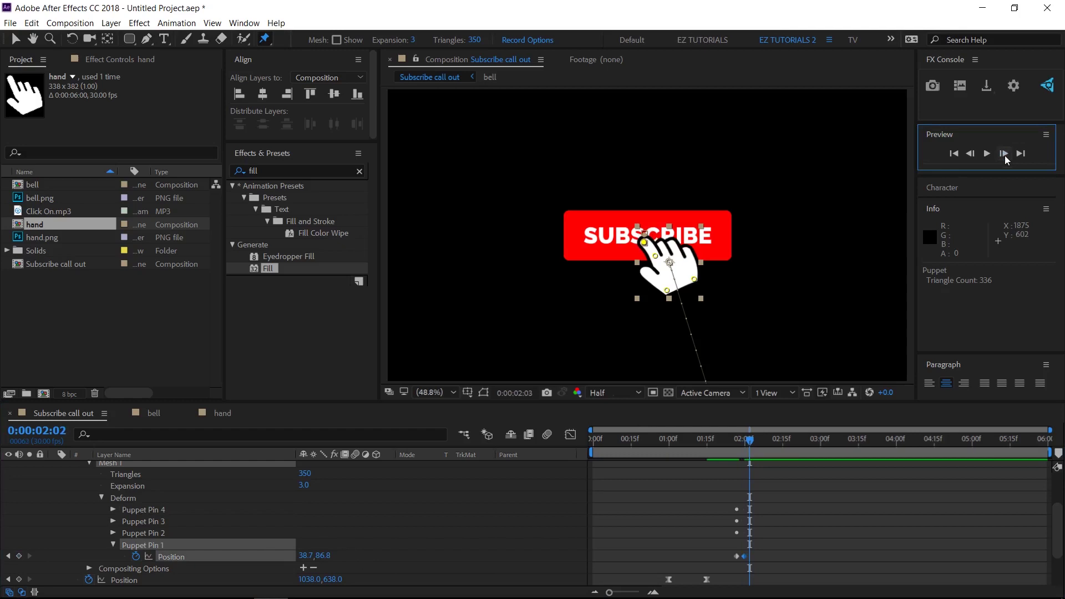
click(1004, 154)
click(737, 556)
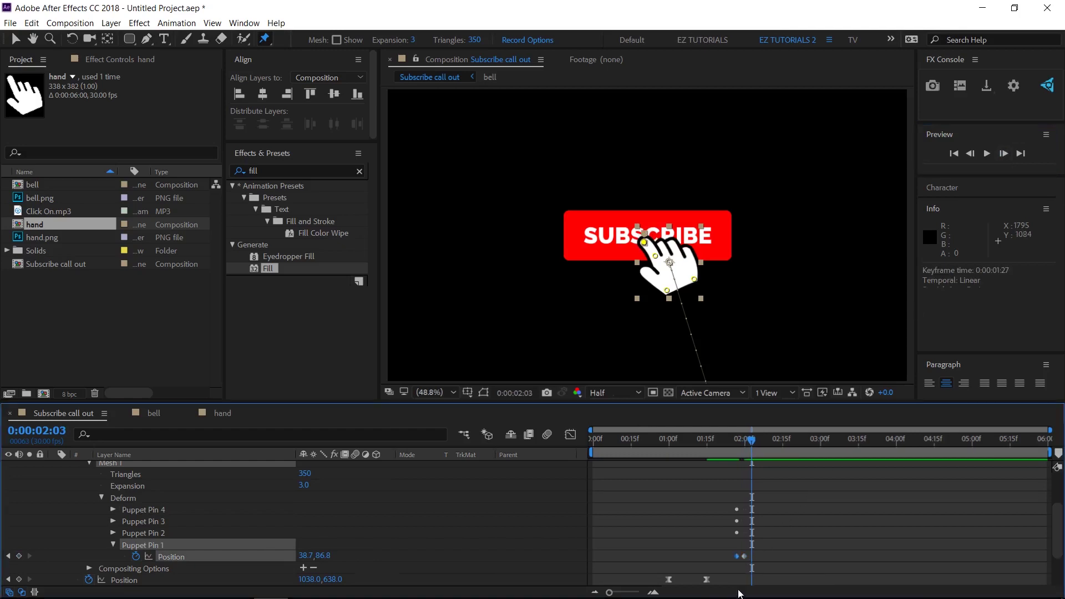
key(ctrl+c)
key(ctrl+v)
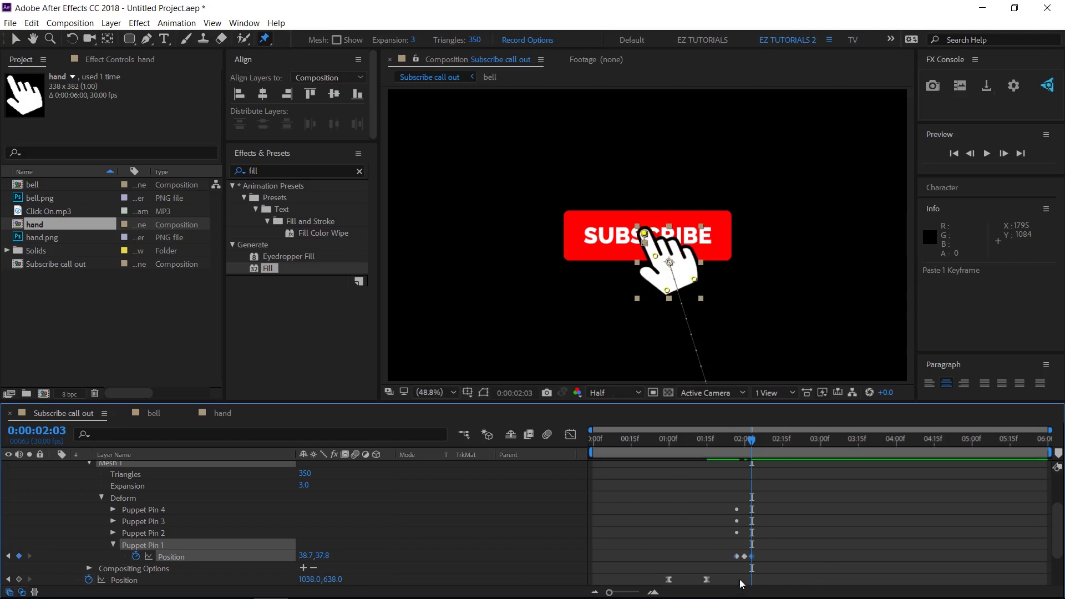
mouse_move(748, 442)
mouse_down()
mouse_move(728, 452)
mouse_move(741, 453)
mouse_up()
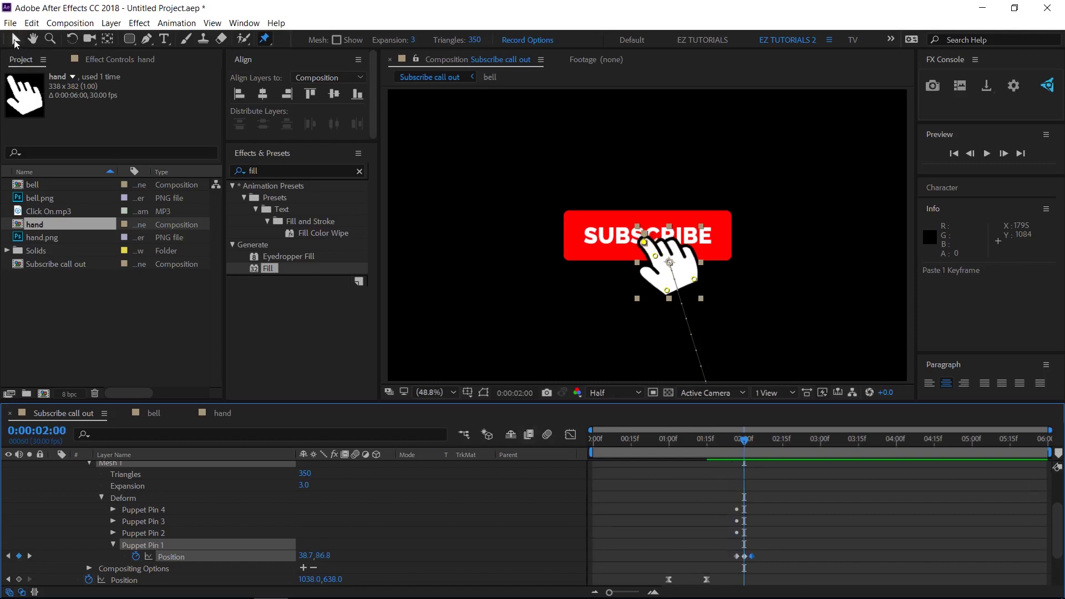
Step: Create a 'subscribed' text layer, place it just above the button, and centre it horizontally
key(ctrl+t)
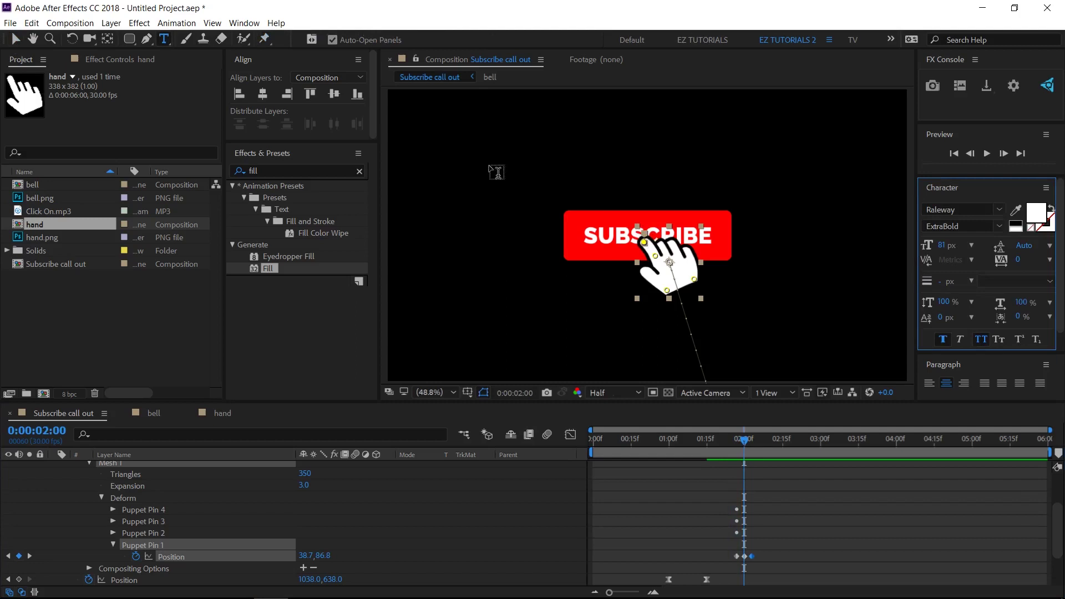
click(577, 172)
text(subscrib)
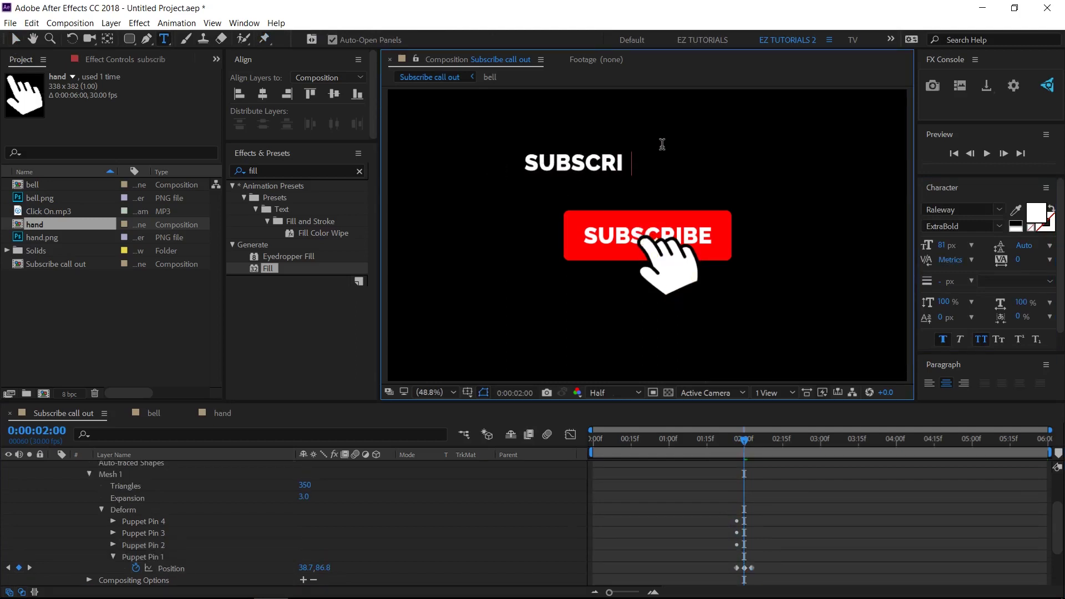
text(ed)
click(14, 39)
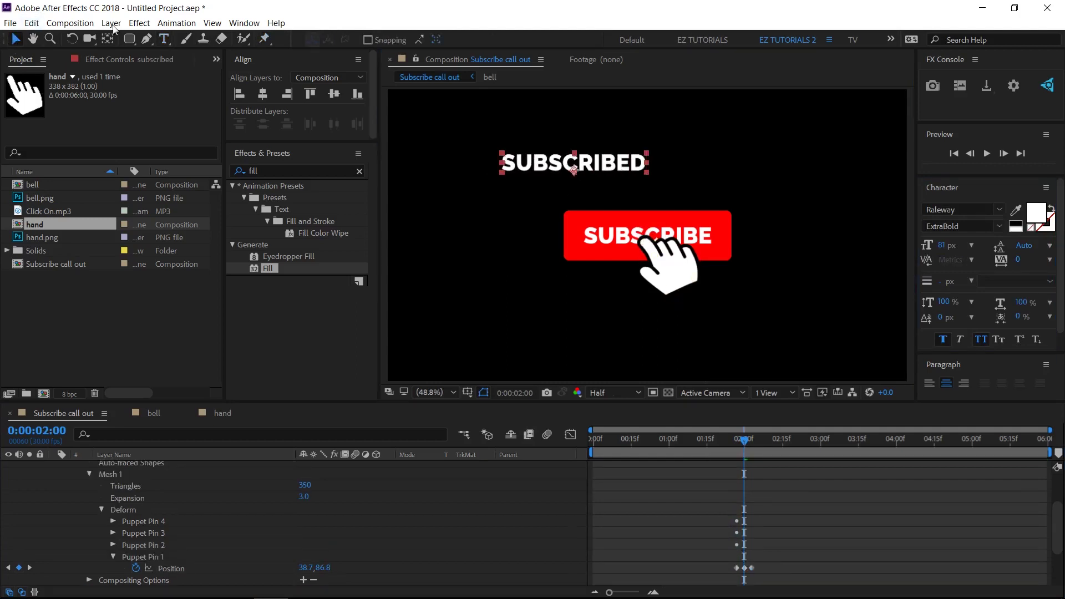
drag(604, 169, 621, 173)
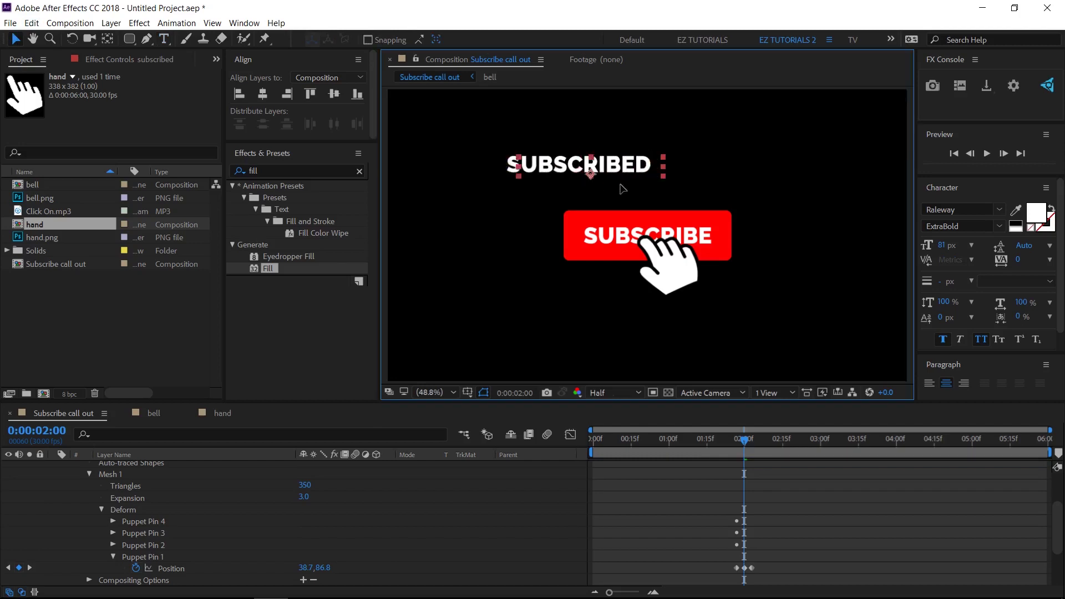
drag(554, 169, 621, 192)
click(263, 94)
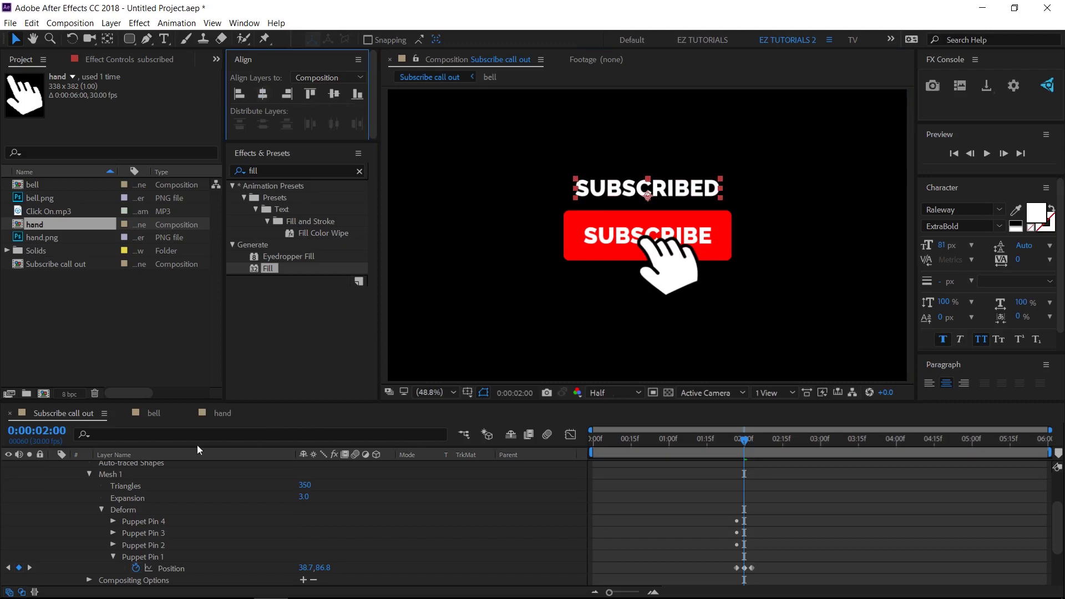
scroll(183, 477, up, 3)
Step: Set the subscribed layer's text colour to grey 6F6E6E in the Character panel
click(189, 466)
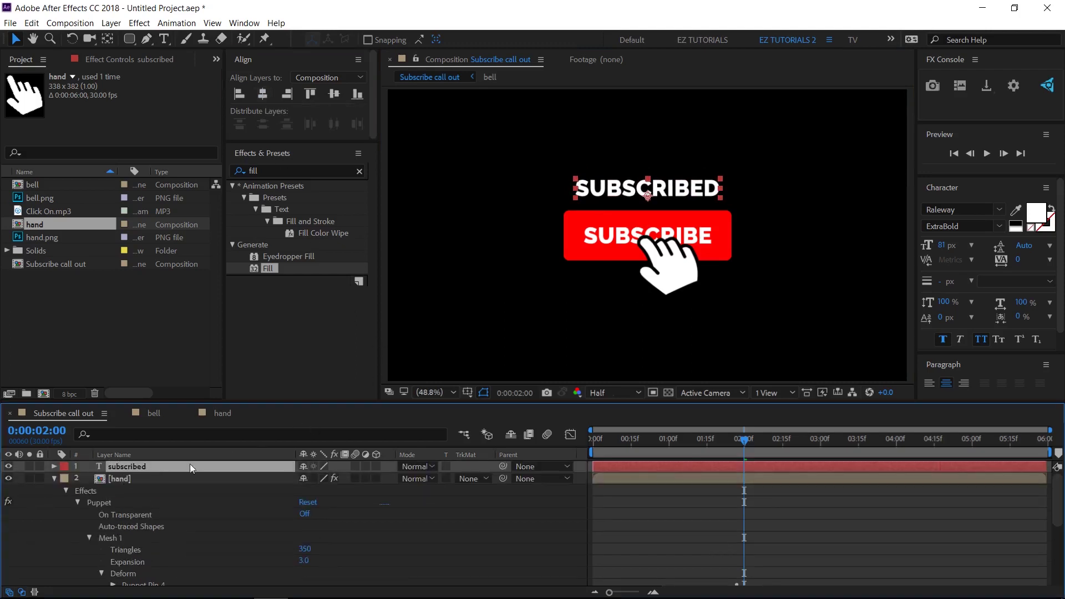
click(1037, 211)
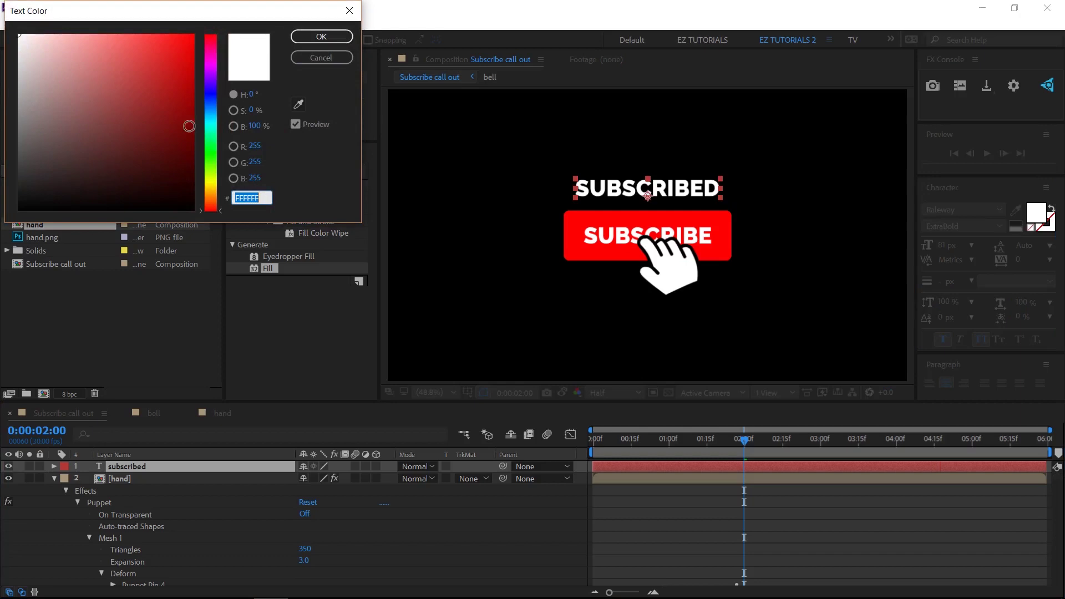
click(19, 133)
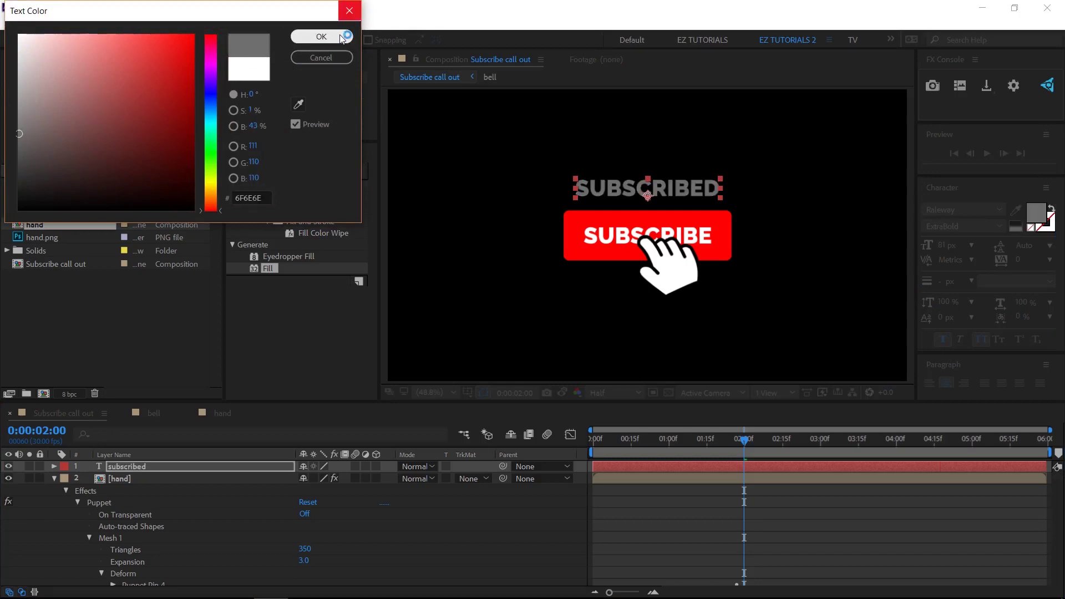
click(322, 37)
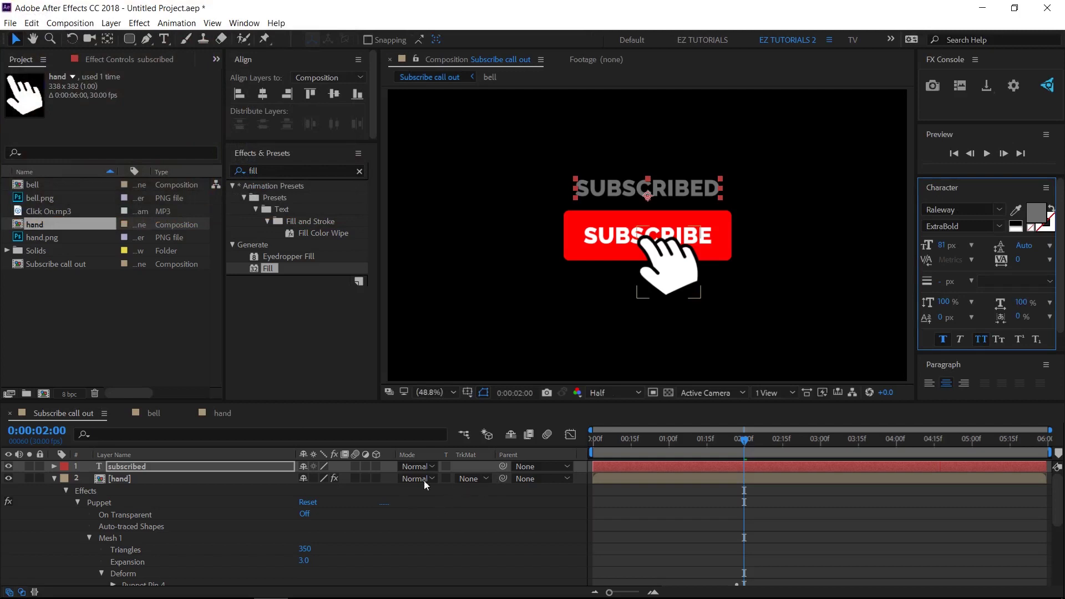
Step: Collapse the hand layer and pick-whip the subscribed layer's parent to layer 4, subscribe
click(53, 478)
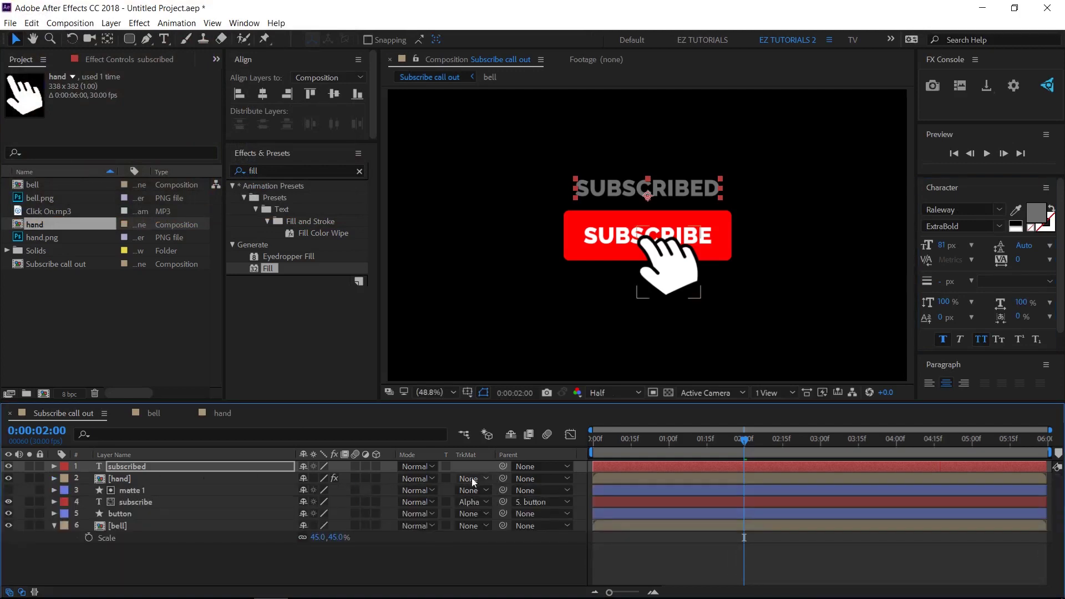
click(492, 467)
drag(502, 467, 158, 501)
Step: Keyframe the SUBSCRIBE text's Position at 2:00, then move it down to Y 115.6 at 2:10
click(158, 501)
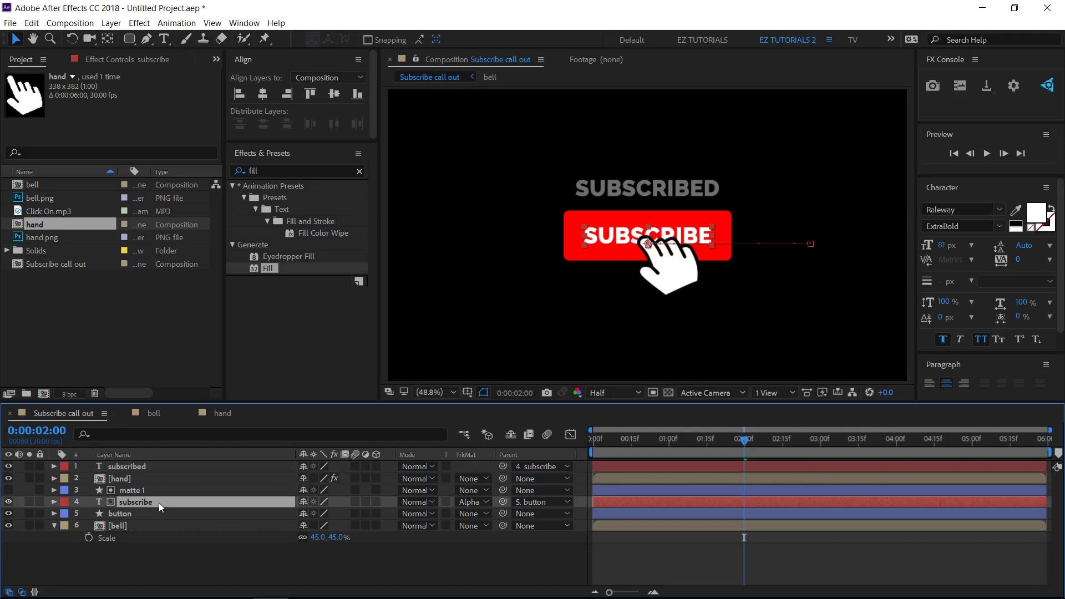
key(p)
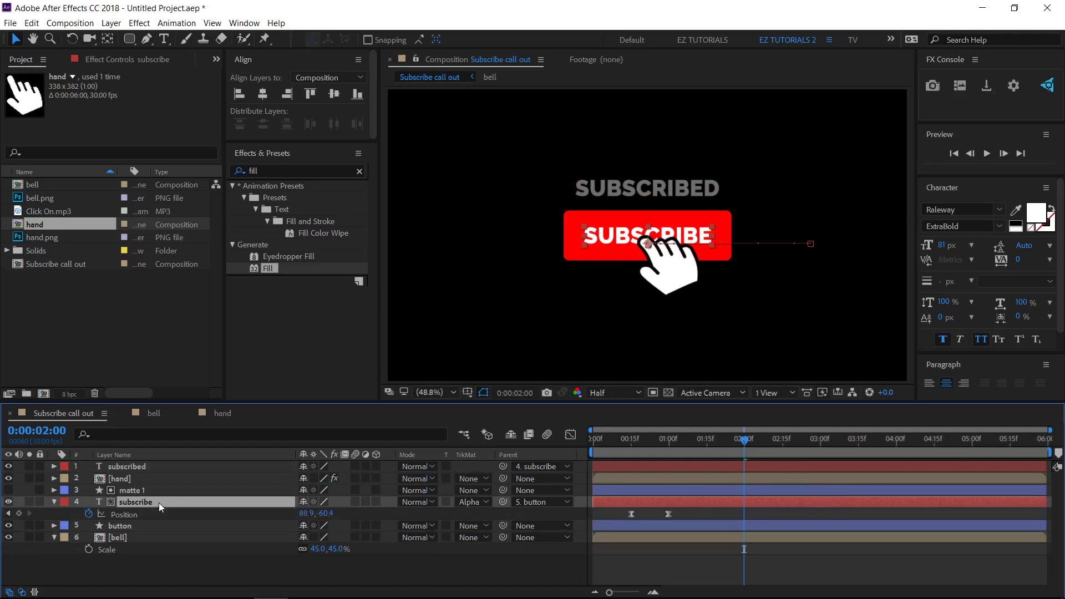
click(18, 513)
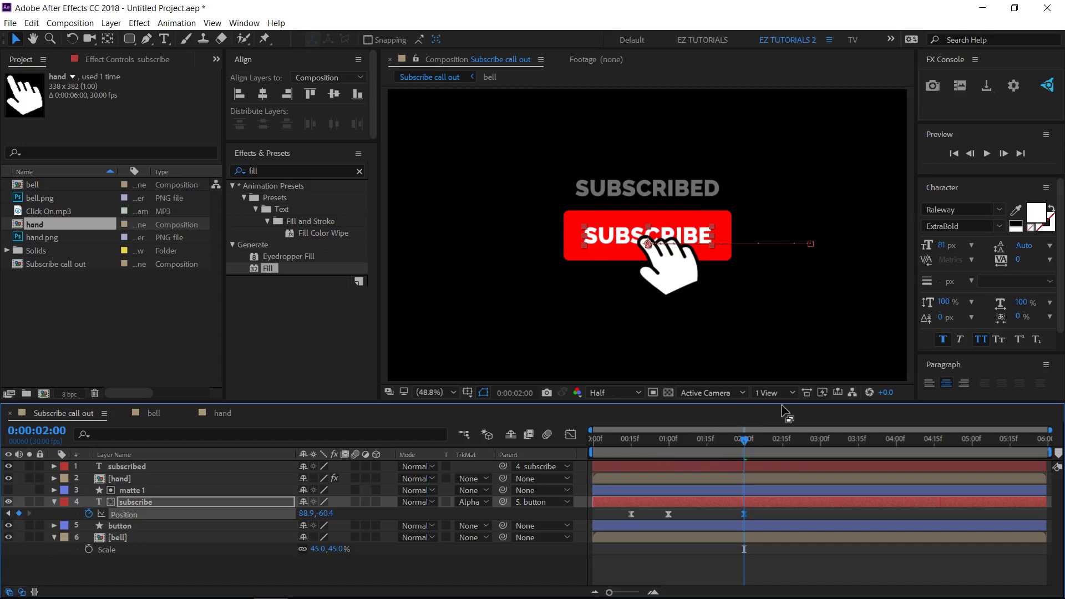
click(770, 441)
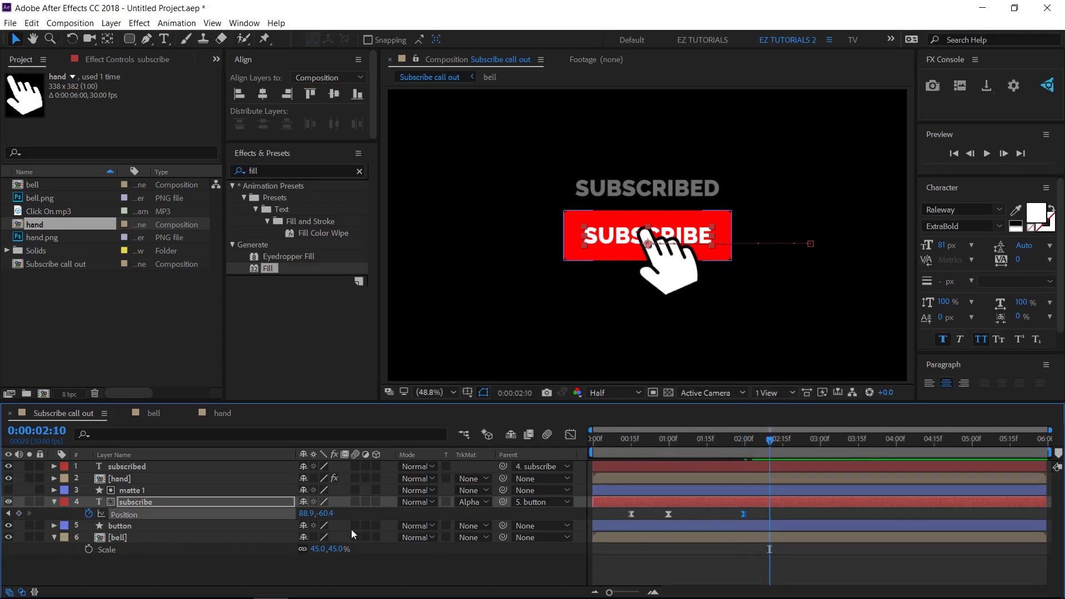
drag(326, 513, 442, 514)
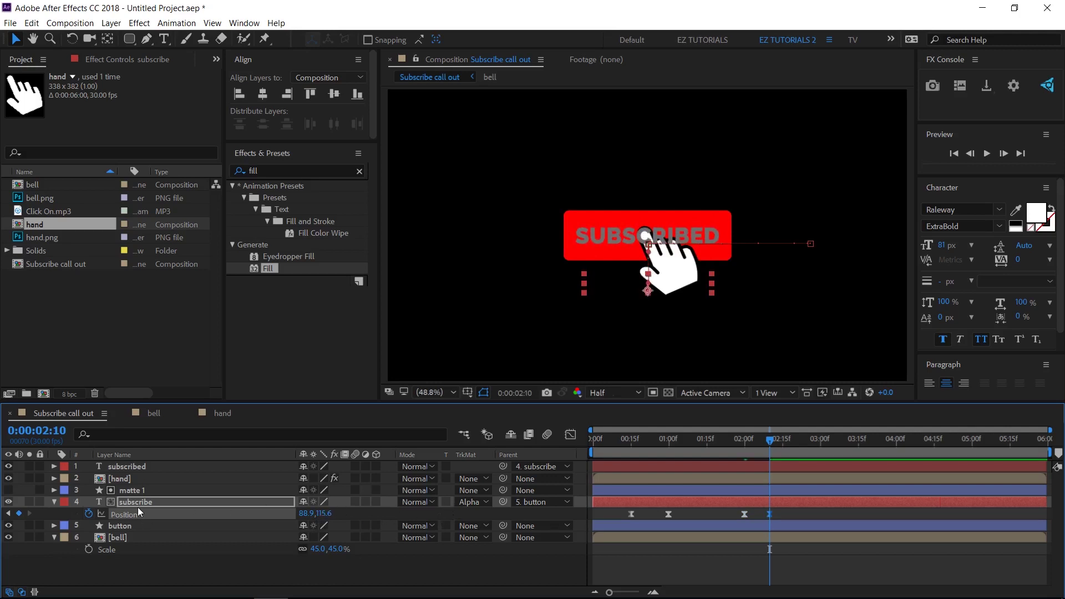
Step: Duplicate matte 1 as matte 2 above the subscribed text and set it as the text's Alpha Matte
click(135, 493)
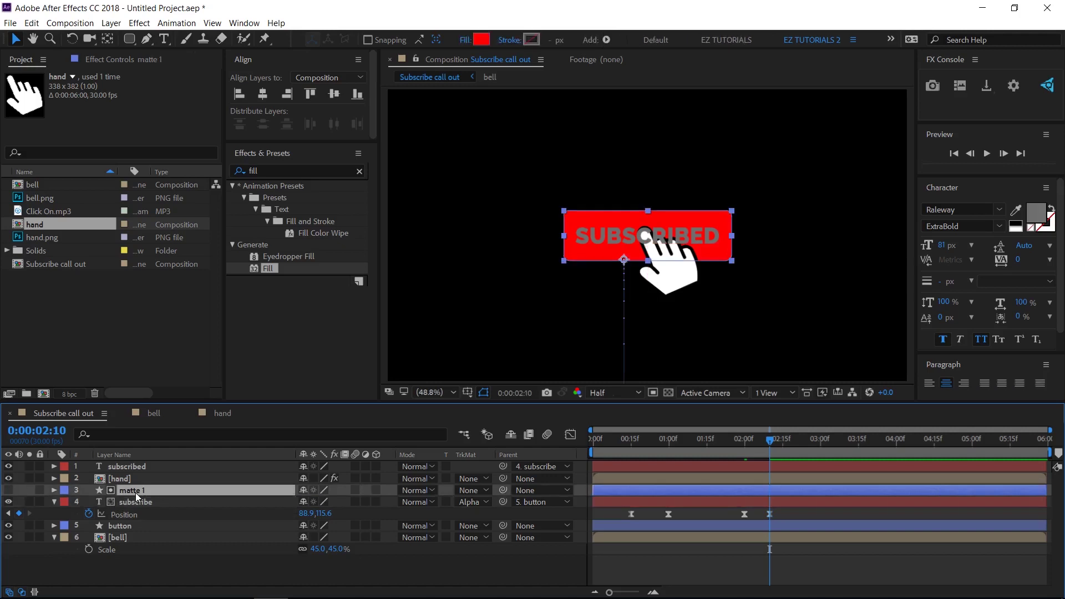
key(ctrl+d)
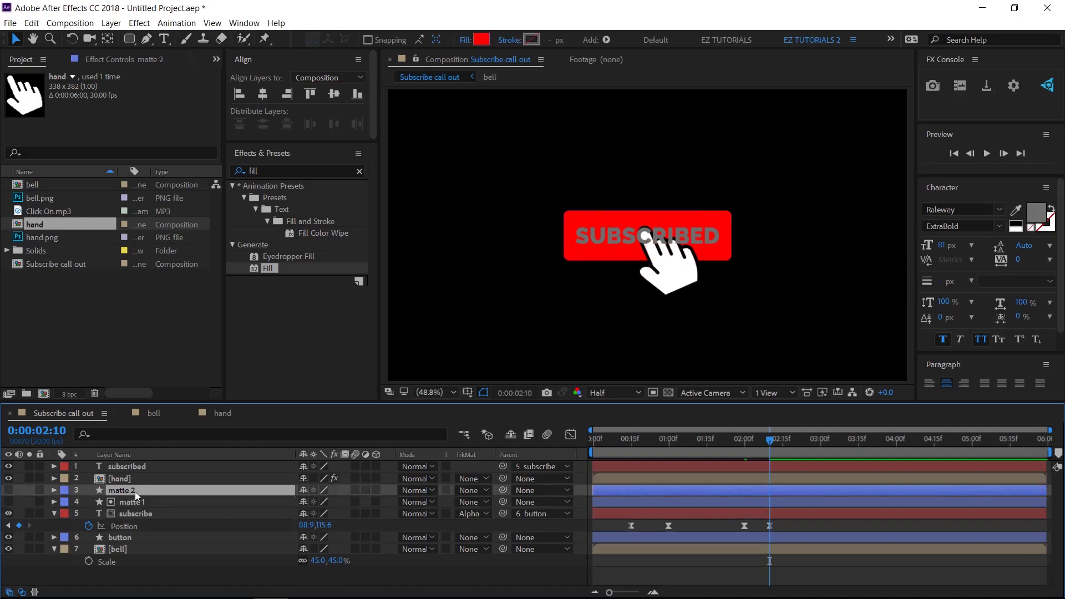
drag(135, 466, 138, 495)
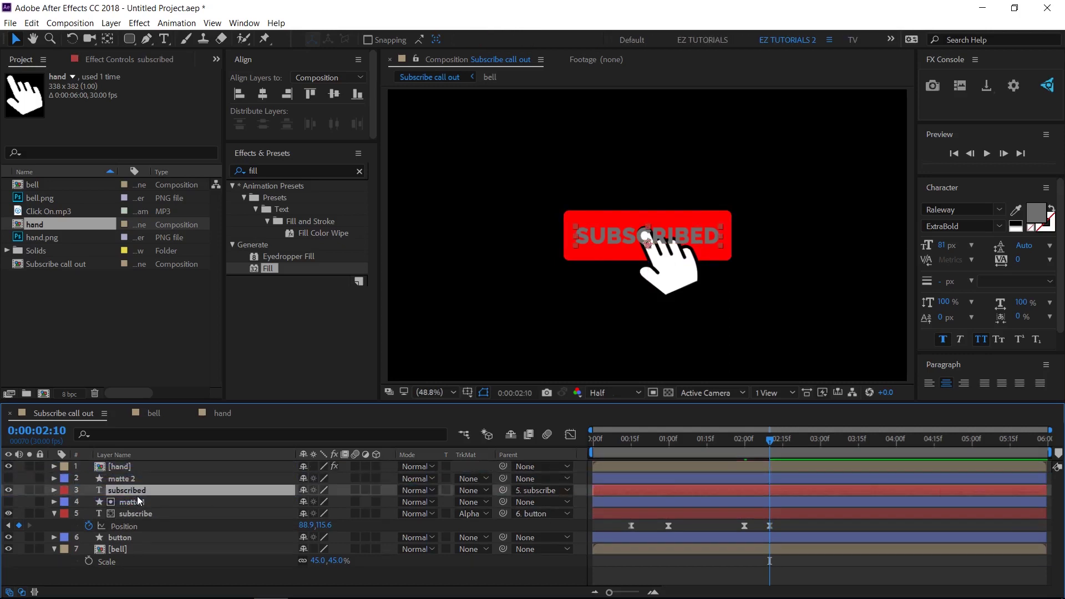
click(469, 490)
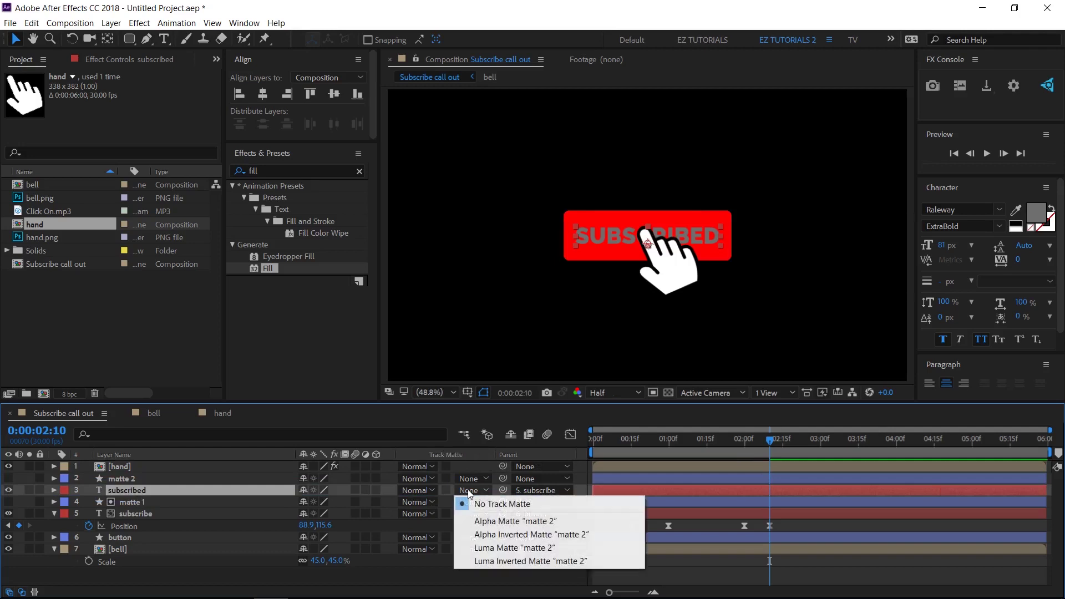
click(487, 523)
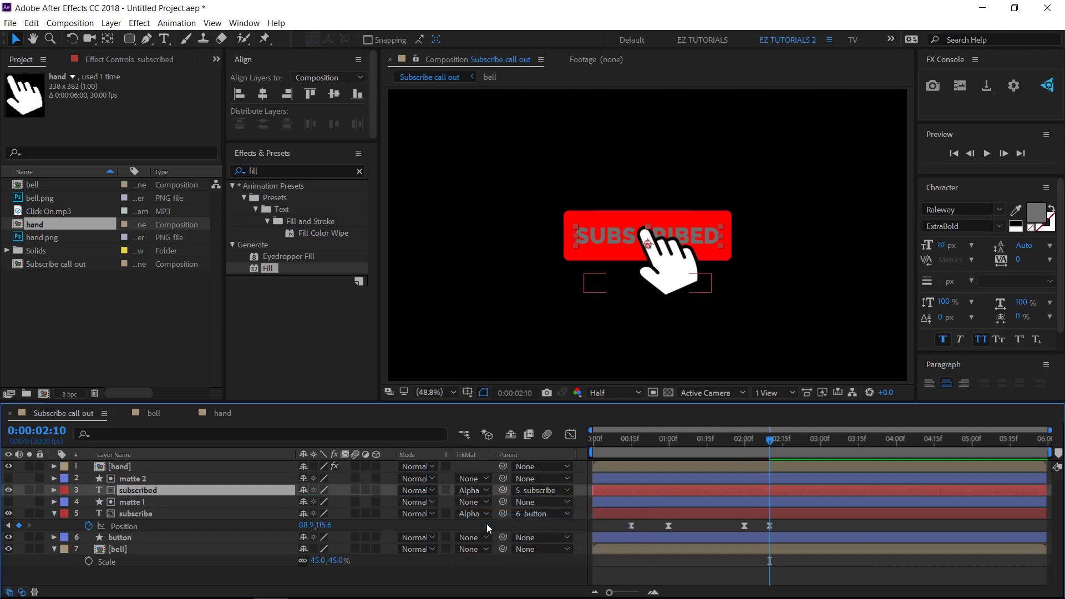
Step: Keyframe the button's Fill 1 colour from red at 2:00 to EBEAEA at 2:10
click(743, 445)
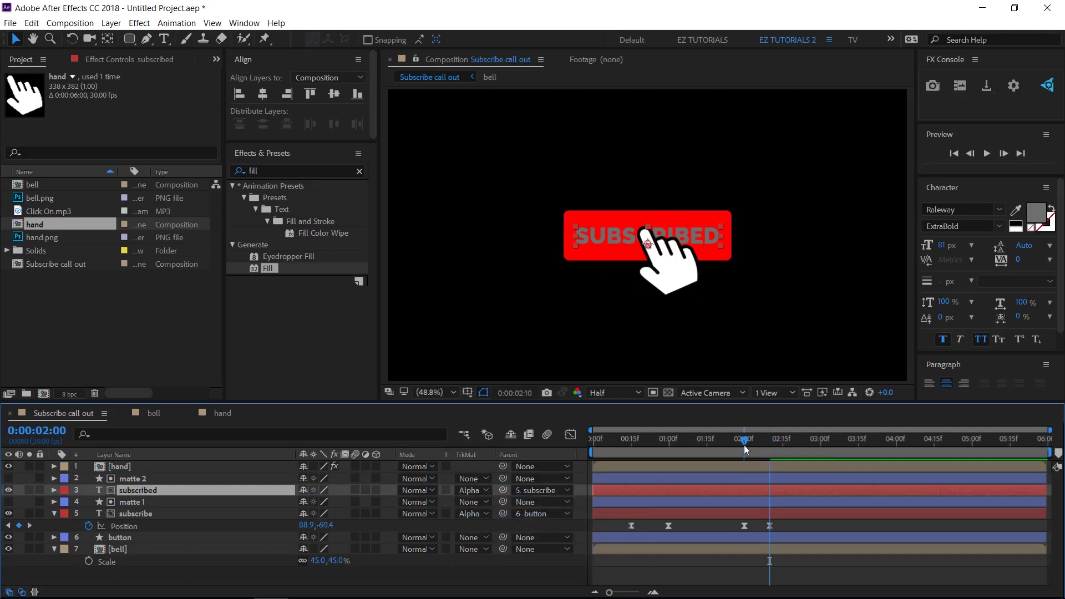
click(55, 514)
click(54, 524)
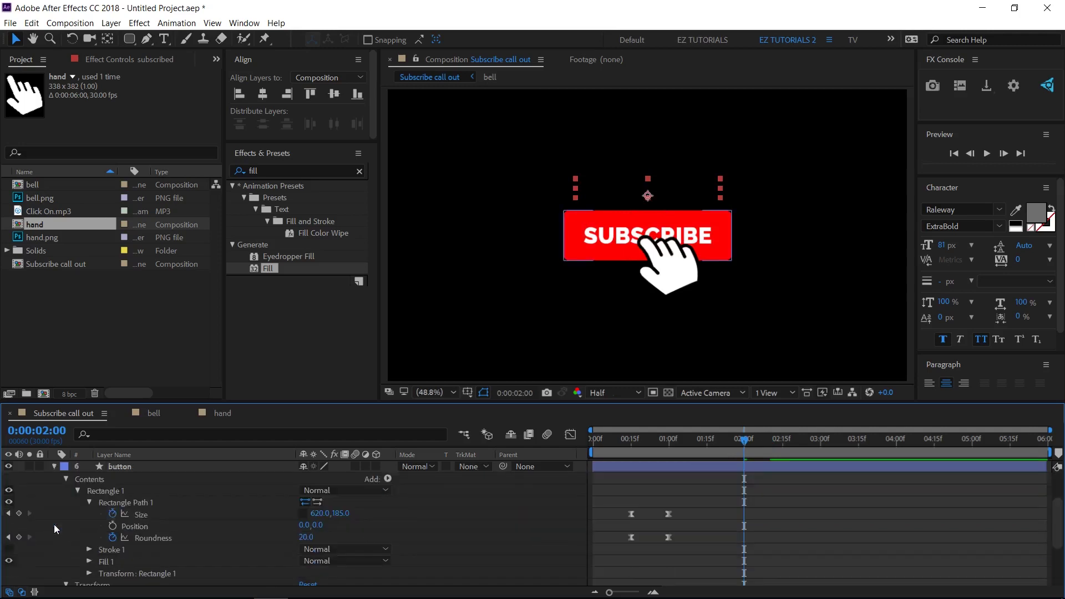
click(88, 561)
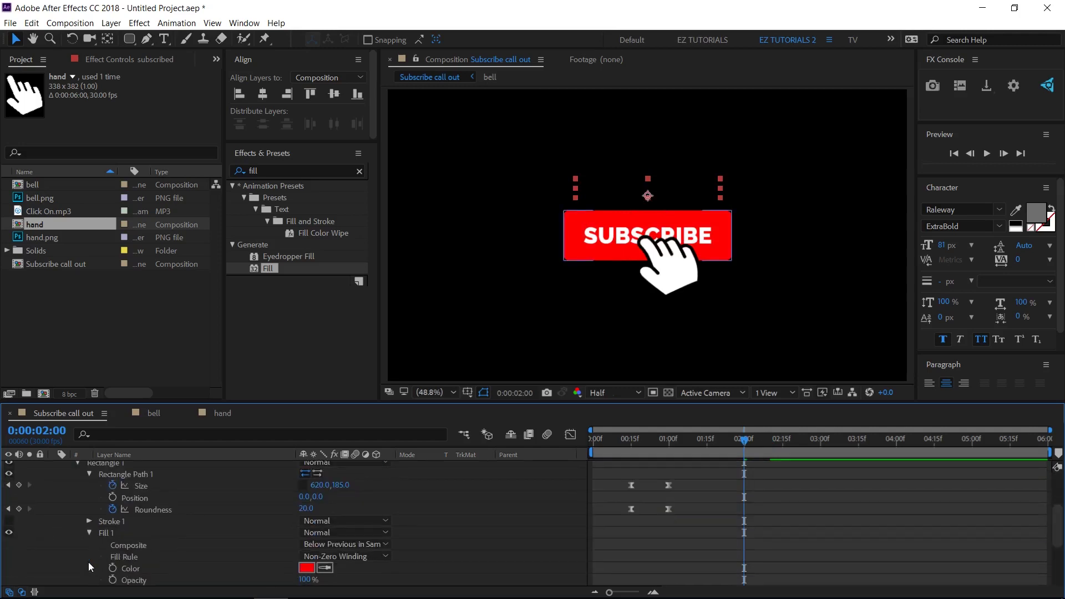
click(113, 567)
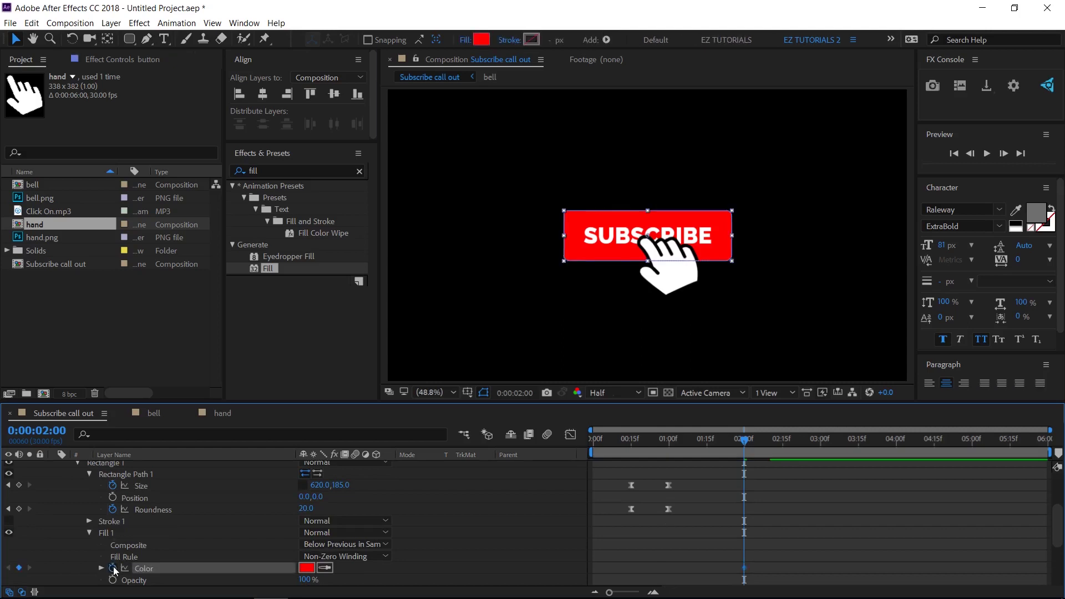
click(767, 444)
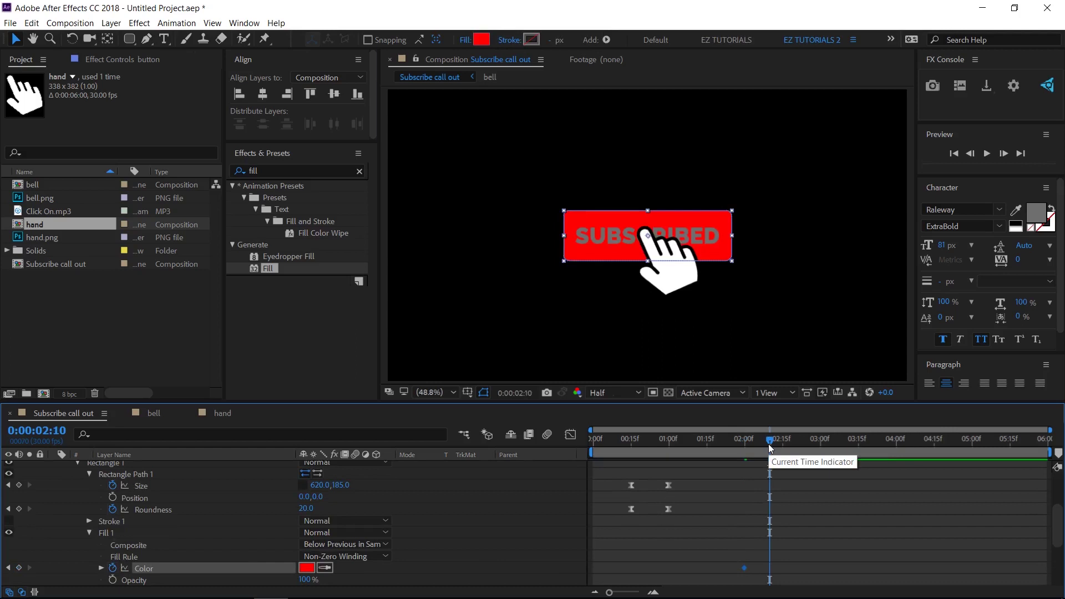
click(306, 568)
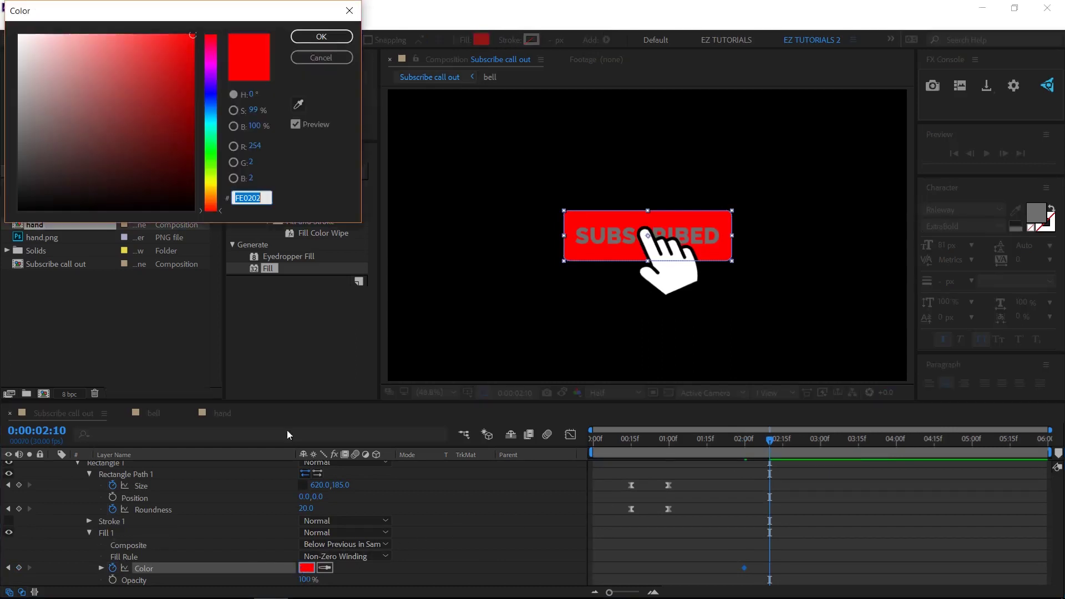
click(18, 47)
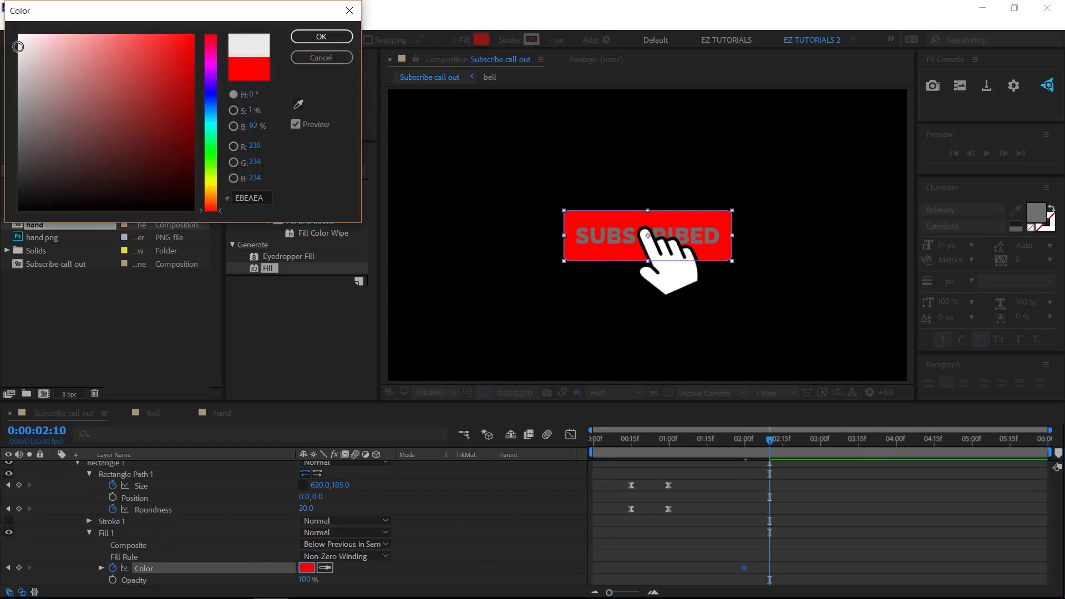
click(308, 37)
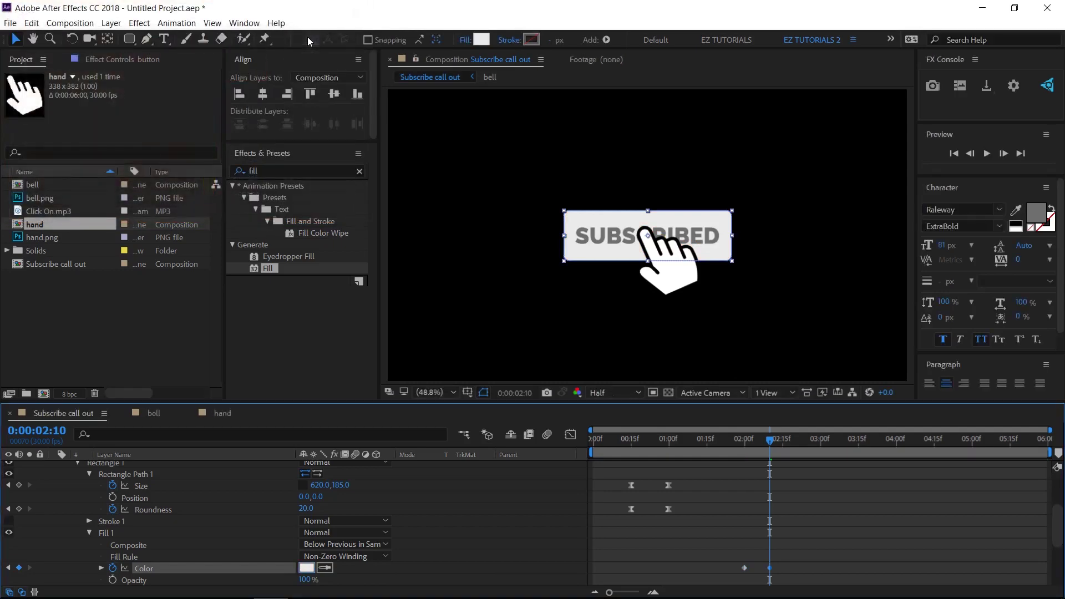
Step: Apply Easy Ease to both fill colour keyframes and collapse the button layer
drag(790, 558, 711, 582)
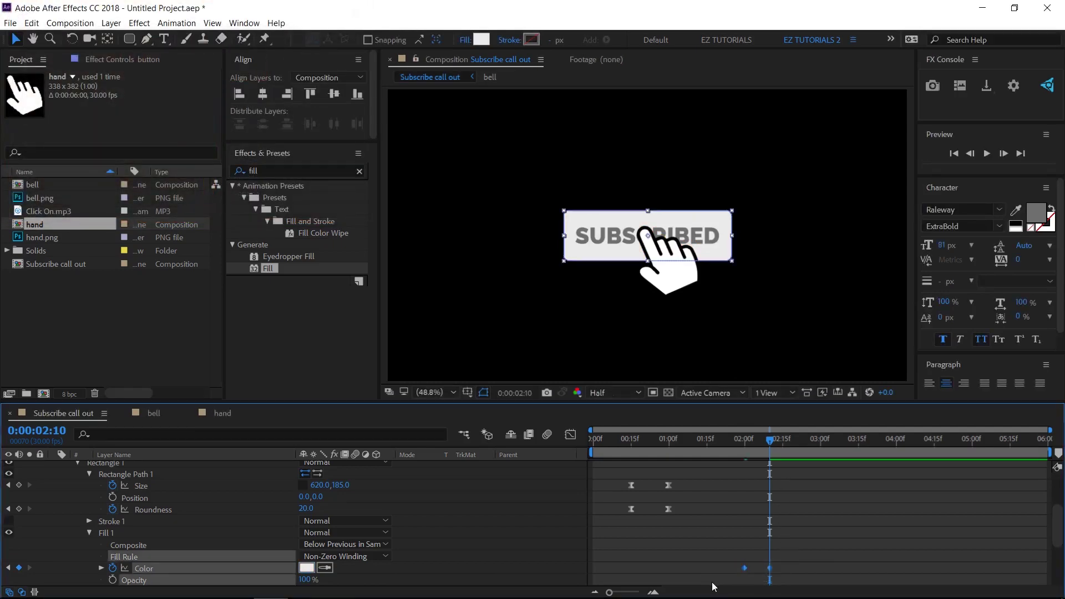
right_click(743, 568)
mouse_move(784, 558)
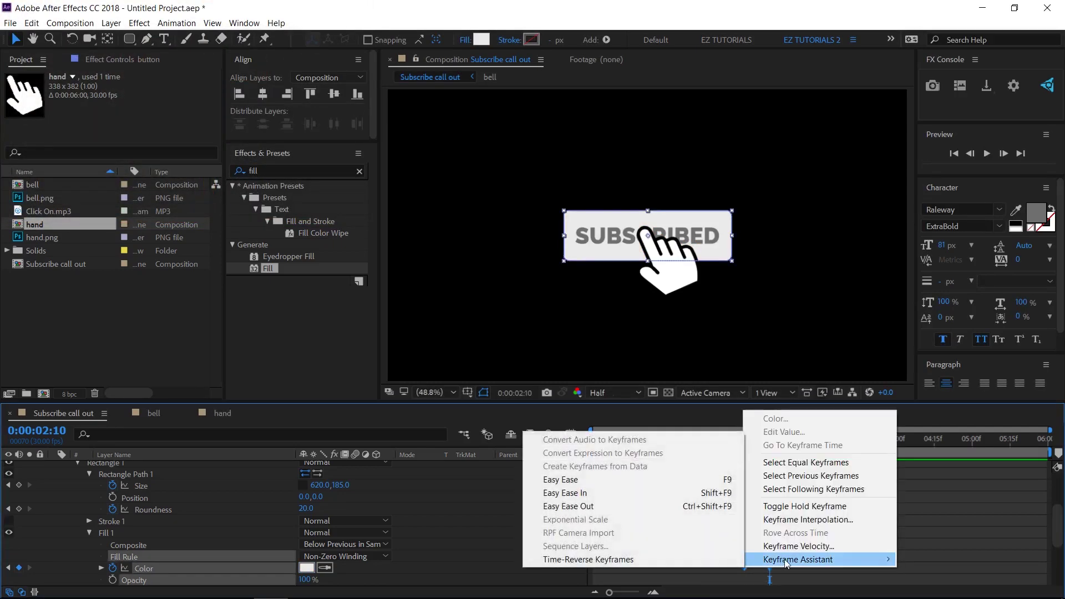
click(593, 479)
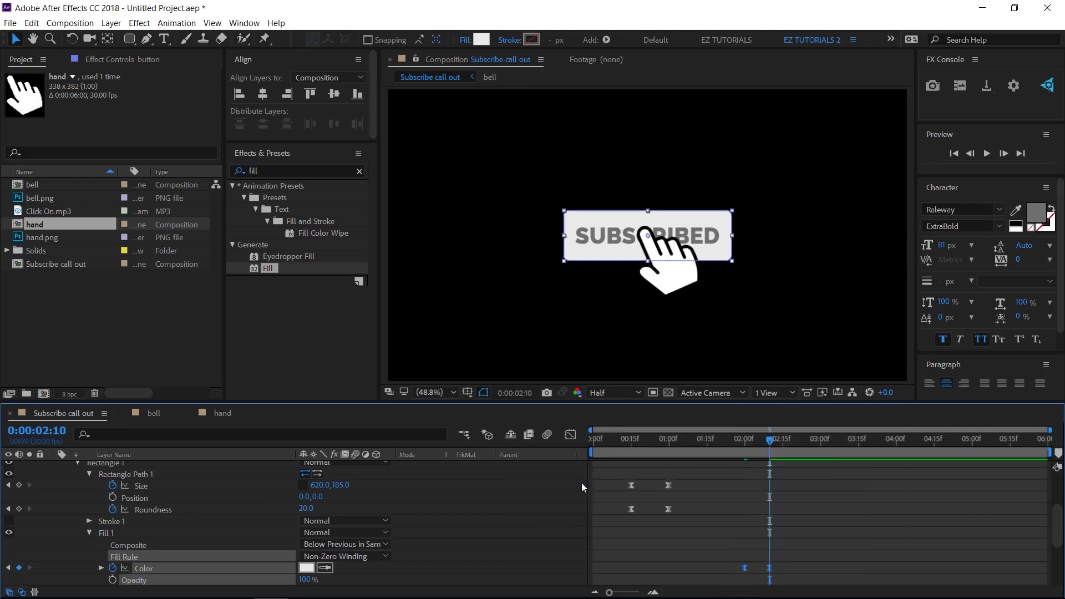
scroll(76, 523, up, 2)
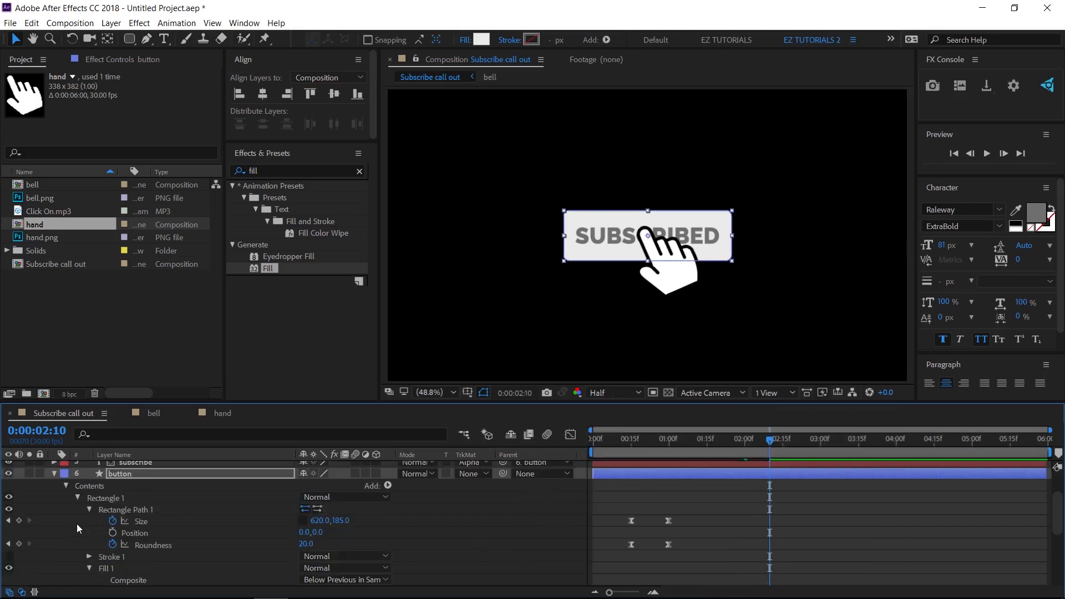
click(55, 474)
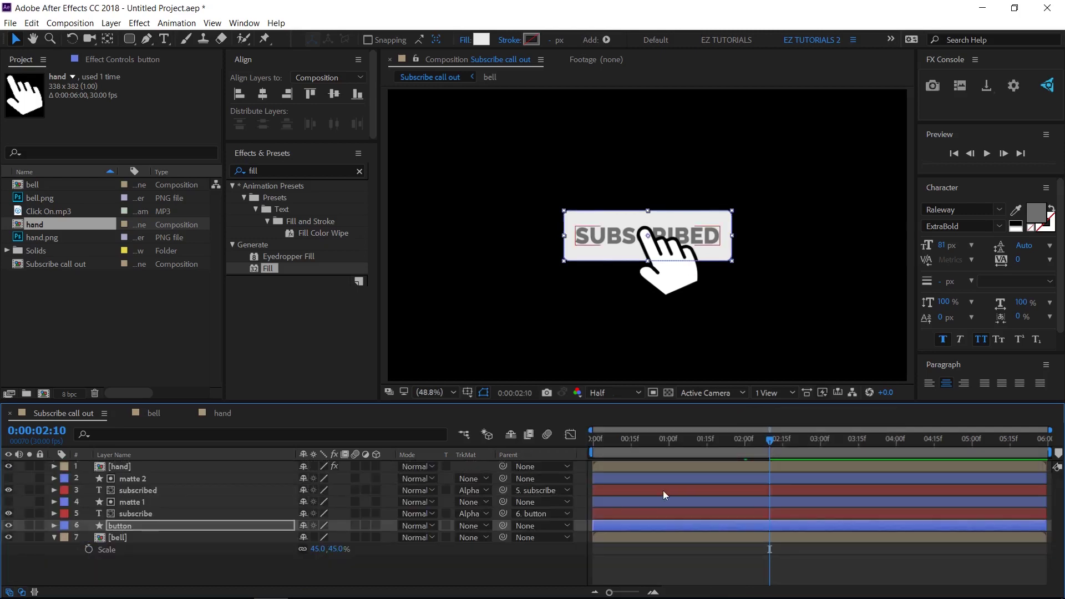
Step: Keyframe the bell's Position at 2:00 and slide it to X 1412 at 2:10
click(743, 445)
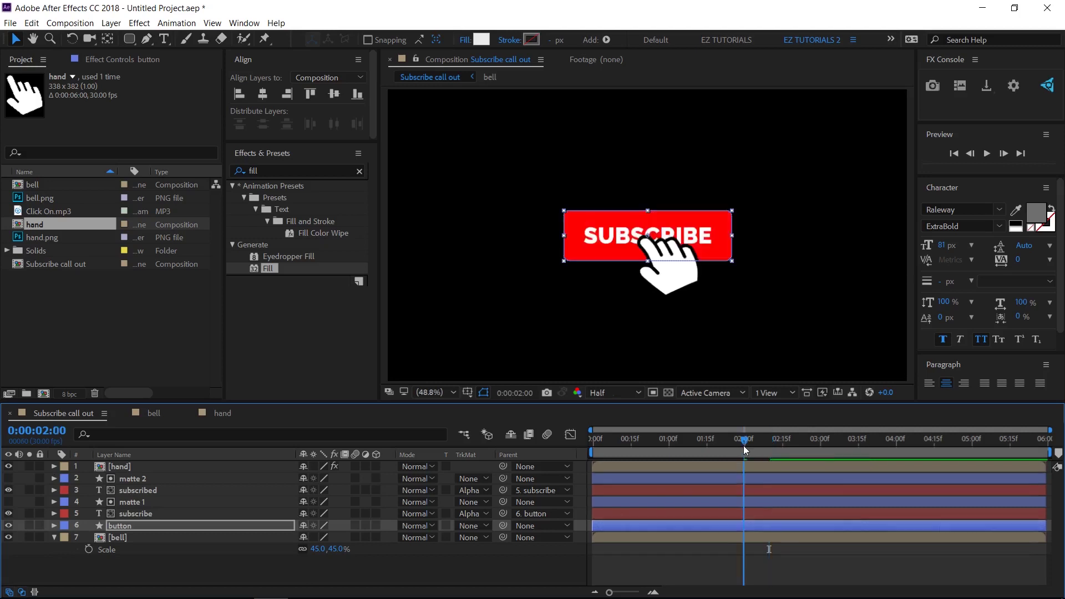
click(125, 538)
key(p)
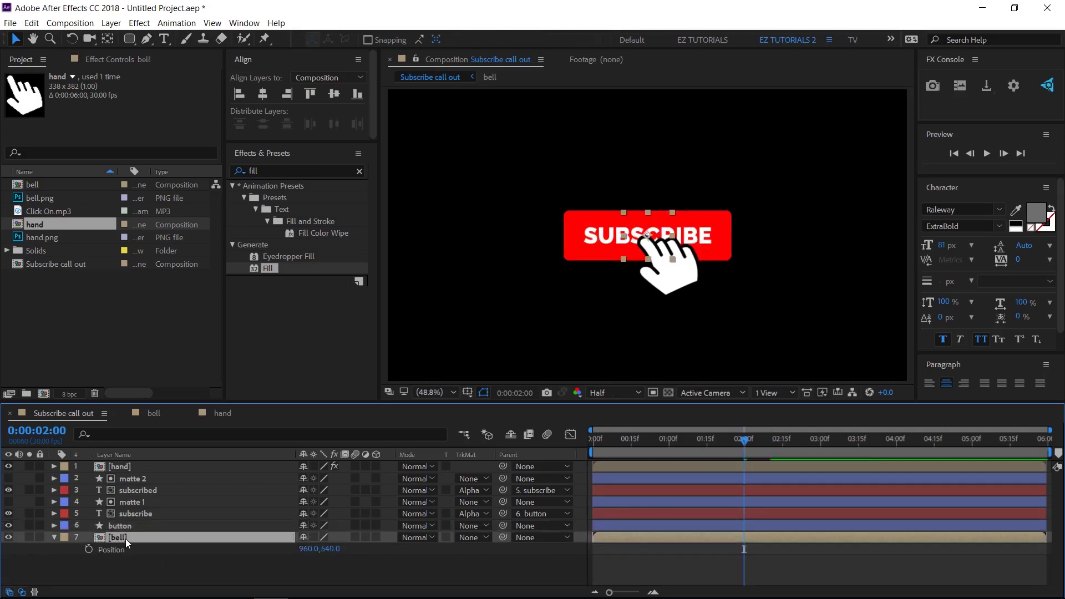
click(89, 549)
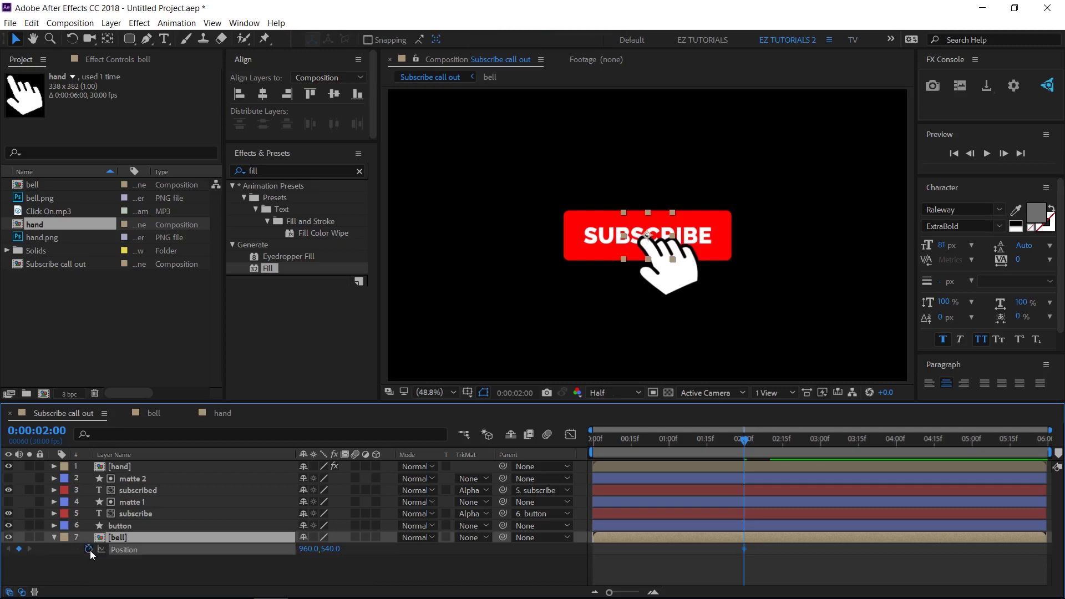
click(768, 443)
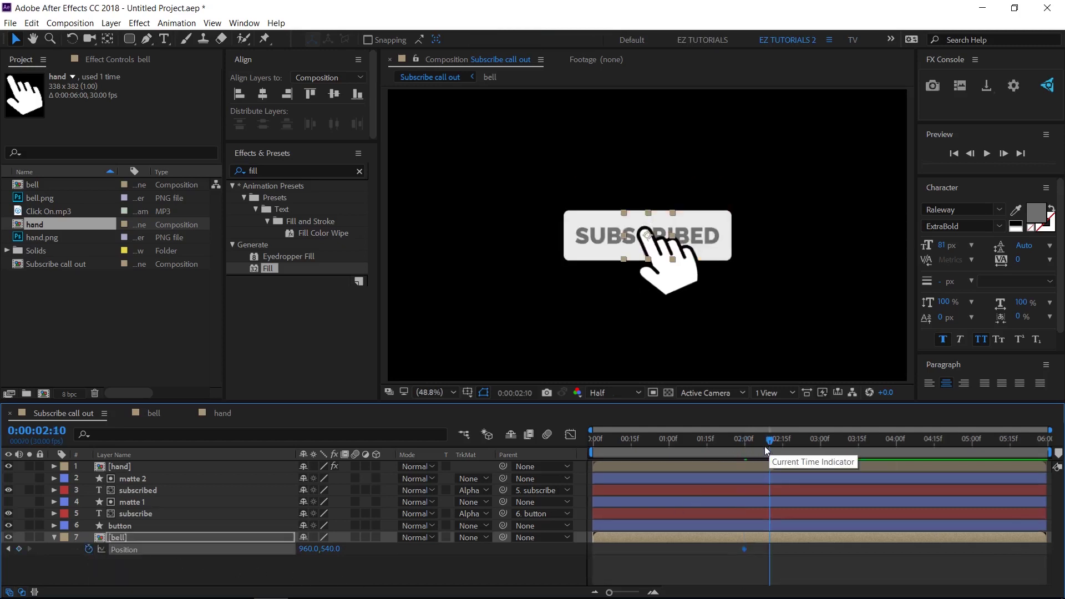
drag(308, 554, 642, 573)
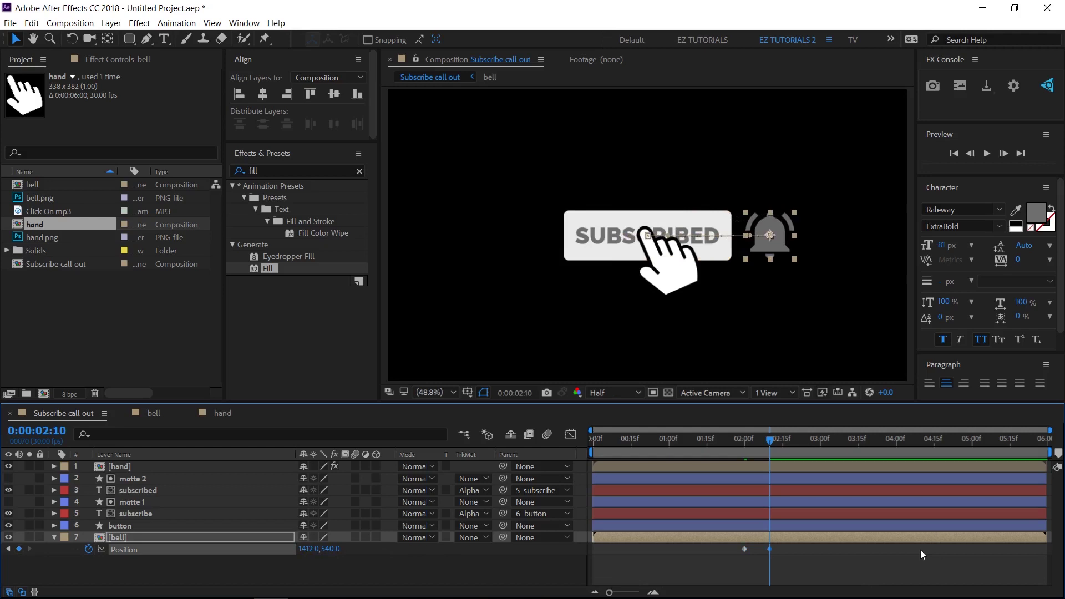
Step: Apply Easy Ease In to both bell Position keyframes and check them in the Graph Editor
drag(774, 574, 738, 545)
right_click(743, 548)
mouse_move(771, 541)
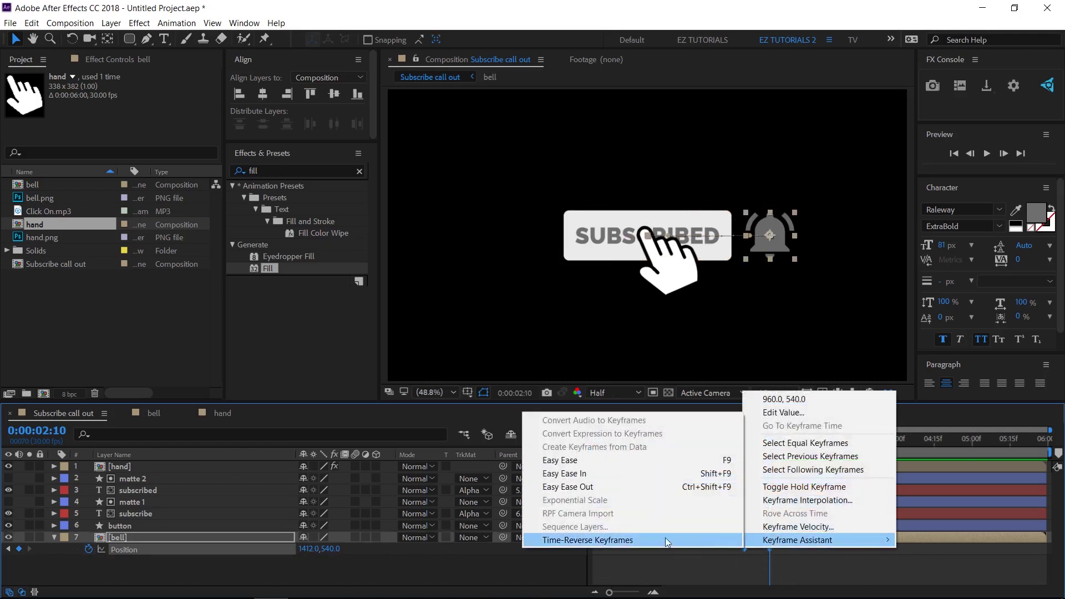
click(585, 473)
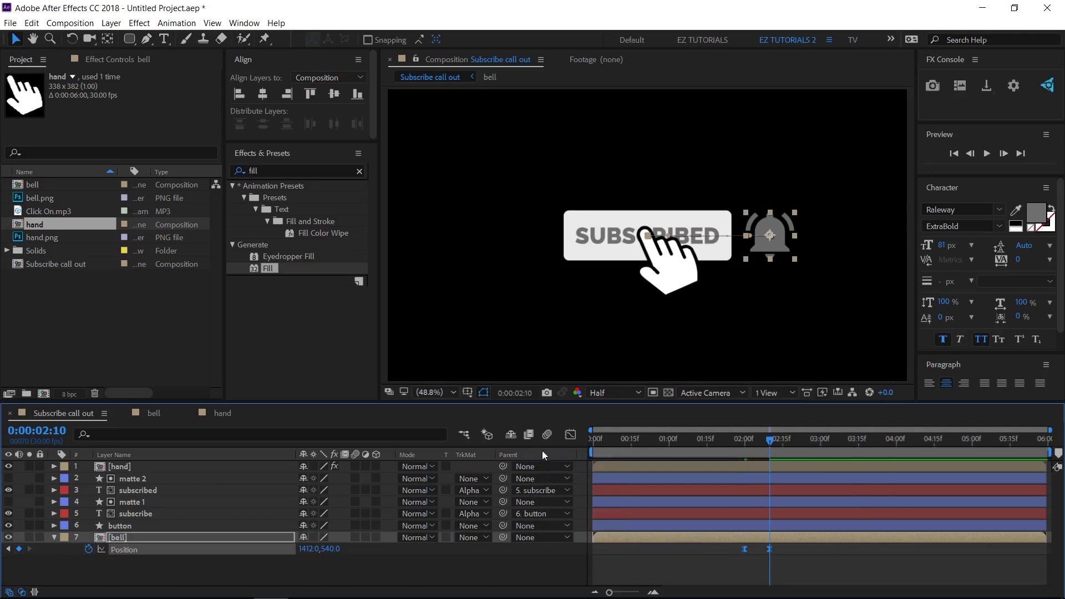
click(570, 434)
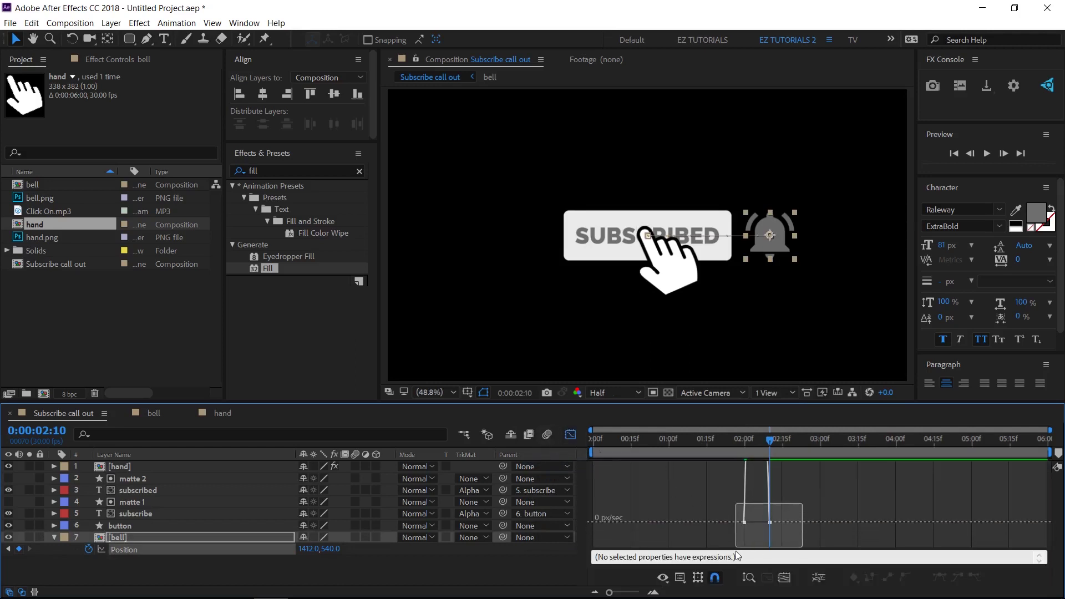
drag(737, 556, 614, 454)
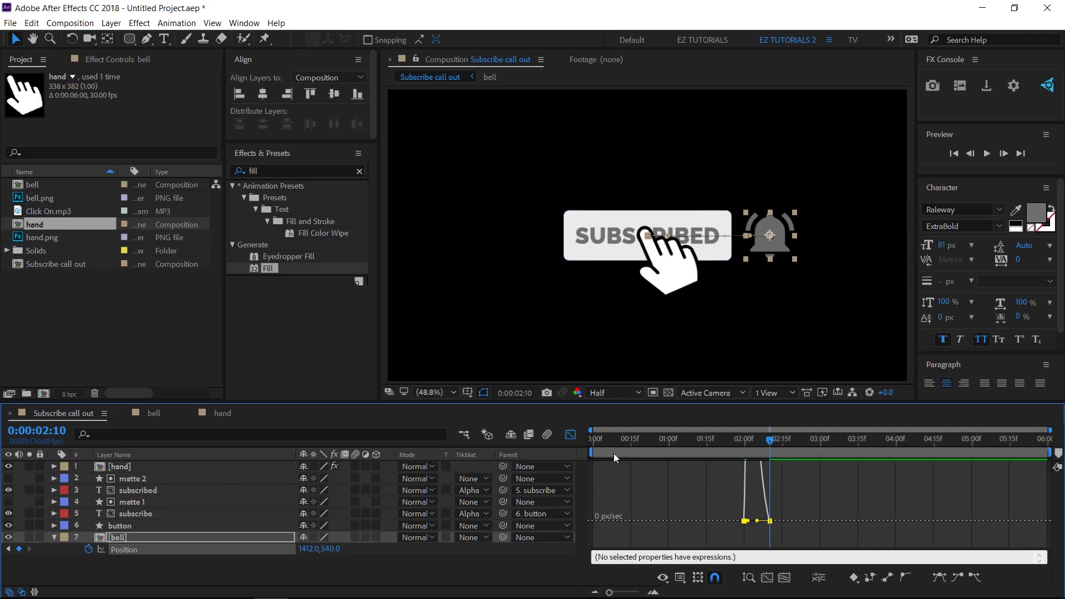
click(570, 435)
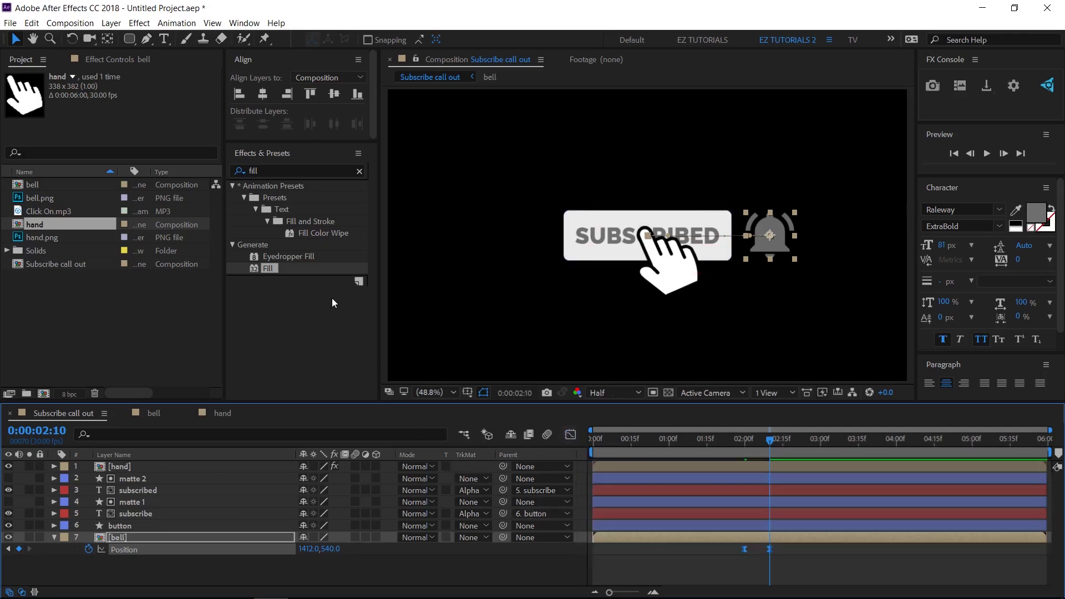
Step: Add a Fill effect to the bell and eyedrop the SUBSCRIBED text's grey as its colour
drag(275, 272, 196, 534)
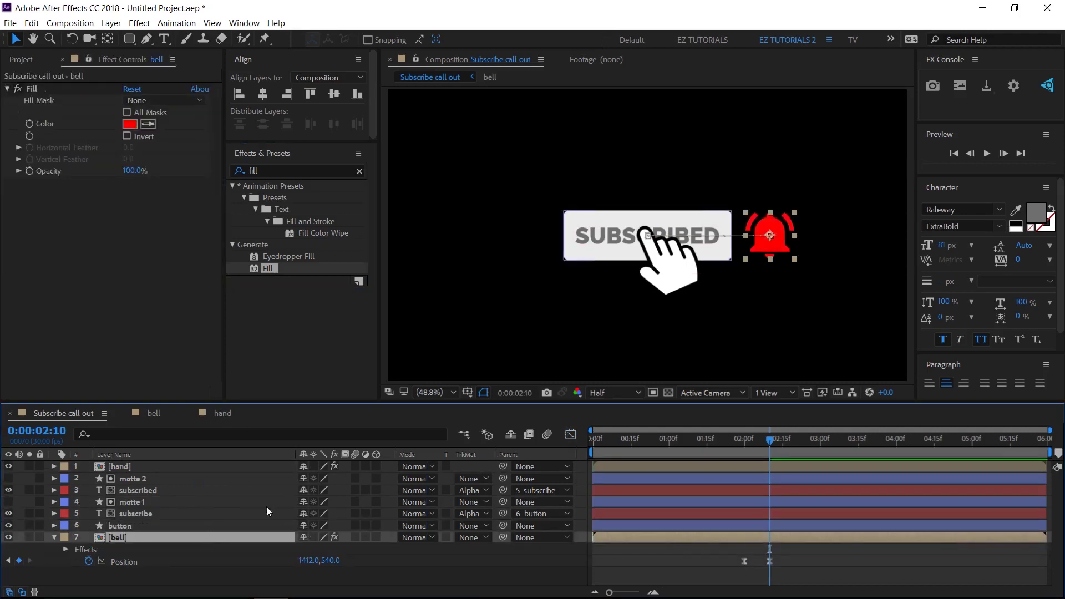
click(148, 124)
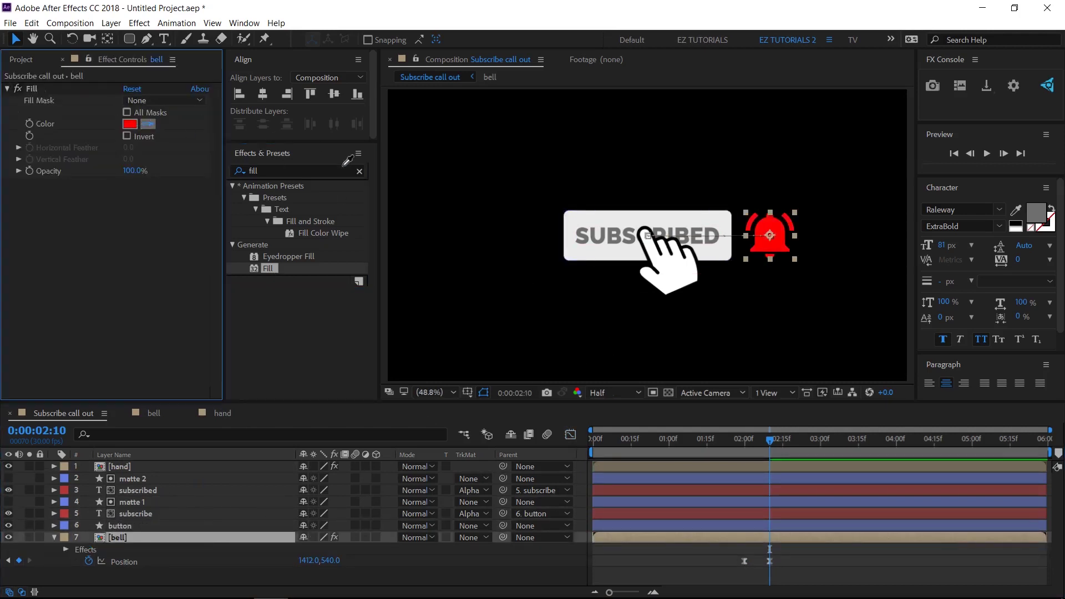
click(1040, 208)
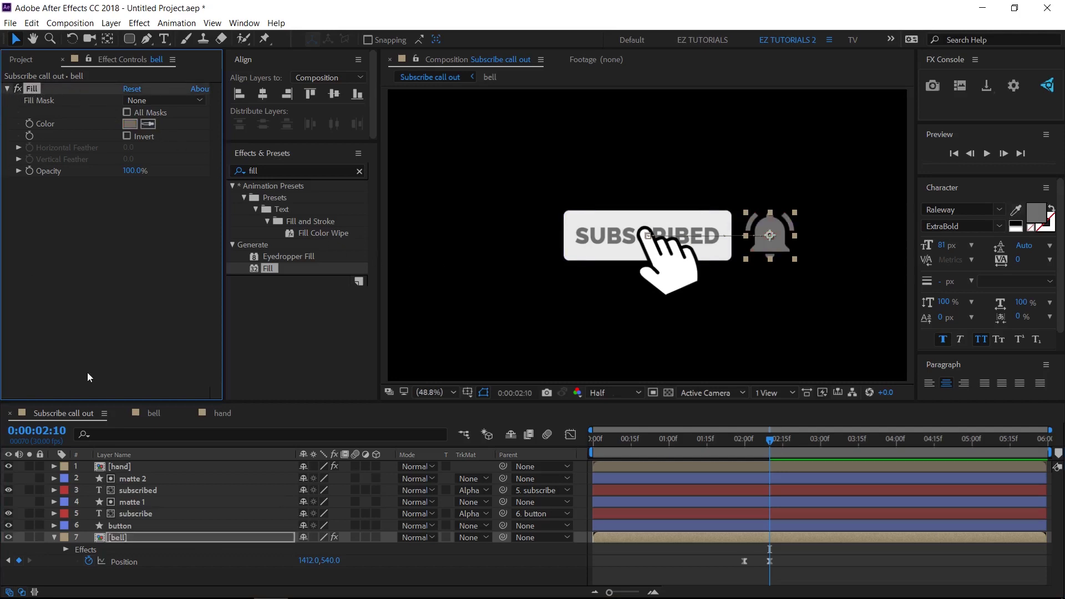
click(53, 537)
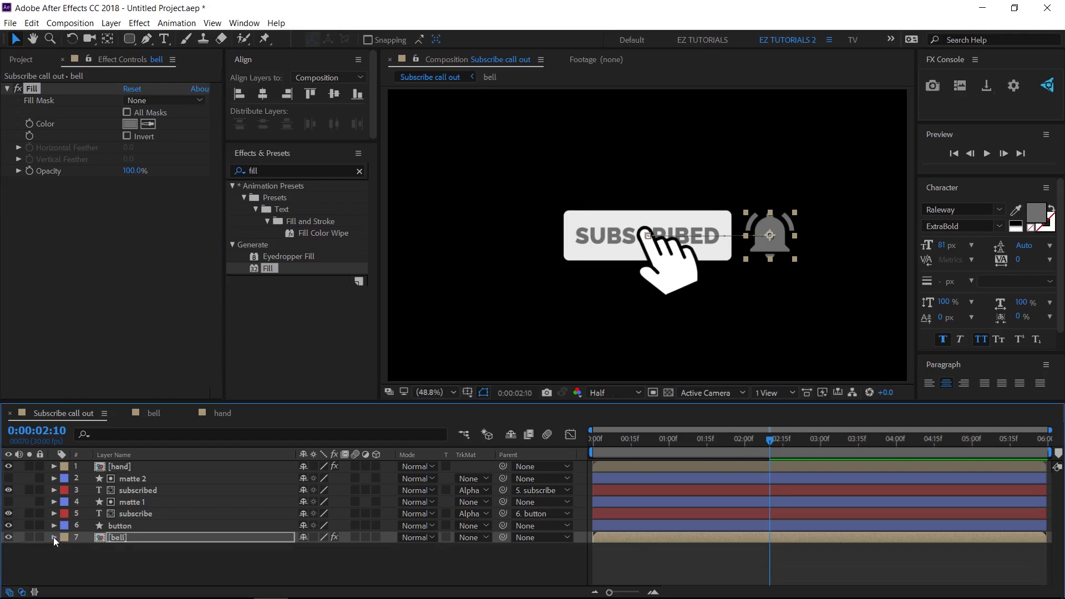
click(954, 153)
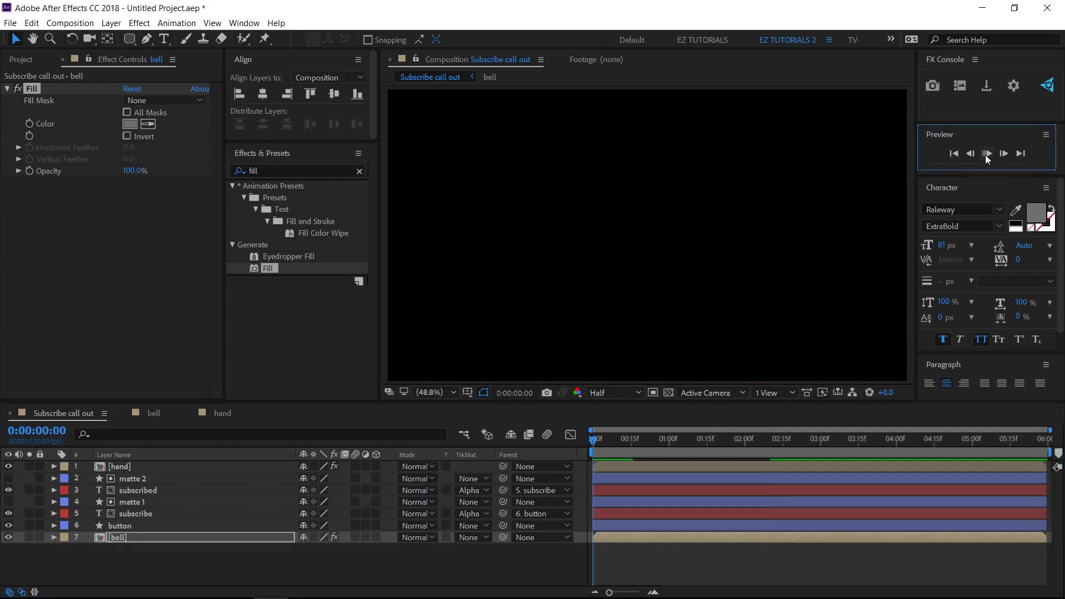
click(986, 154)
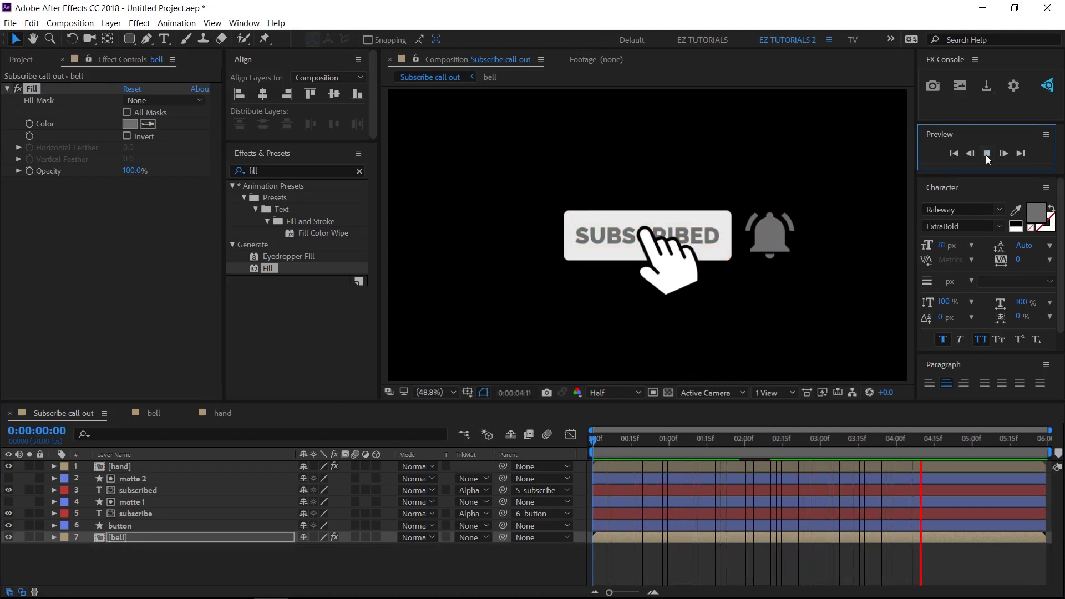
click(986, 155)
drag(816, 440, 820, 442)
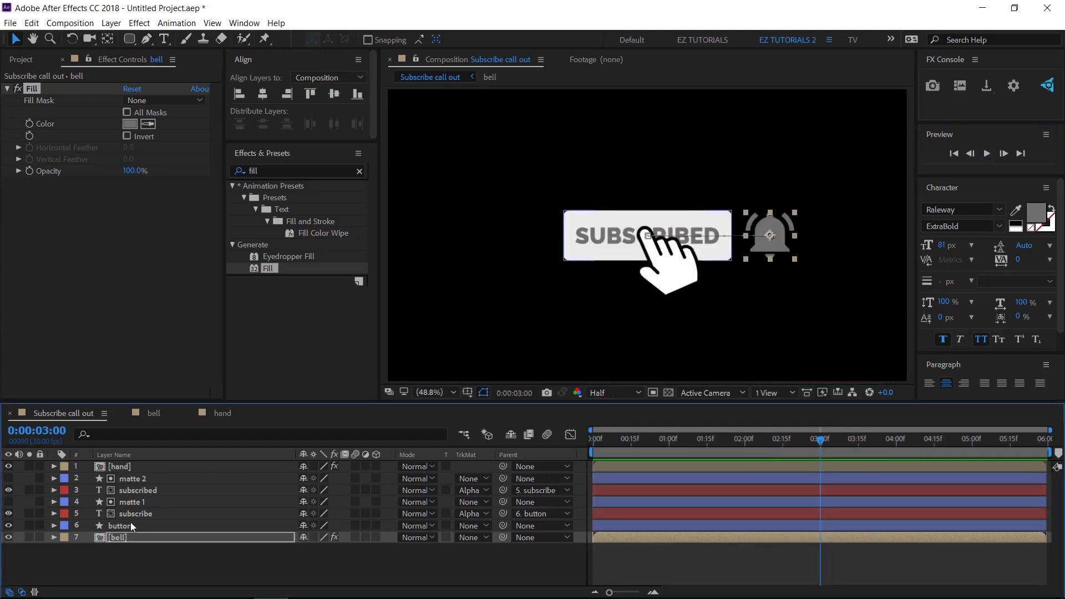
Step: Keyframe the hand's Position at 3:00 and move it onto the bell (1503, 667) at 3:15
click(118, 466)
key(p)
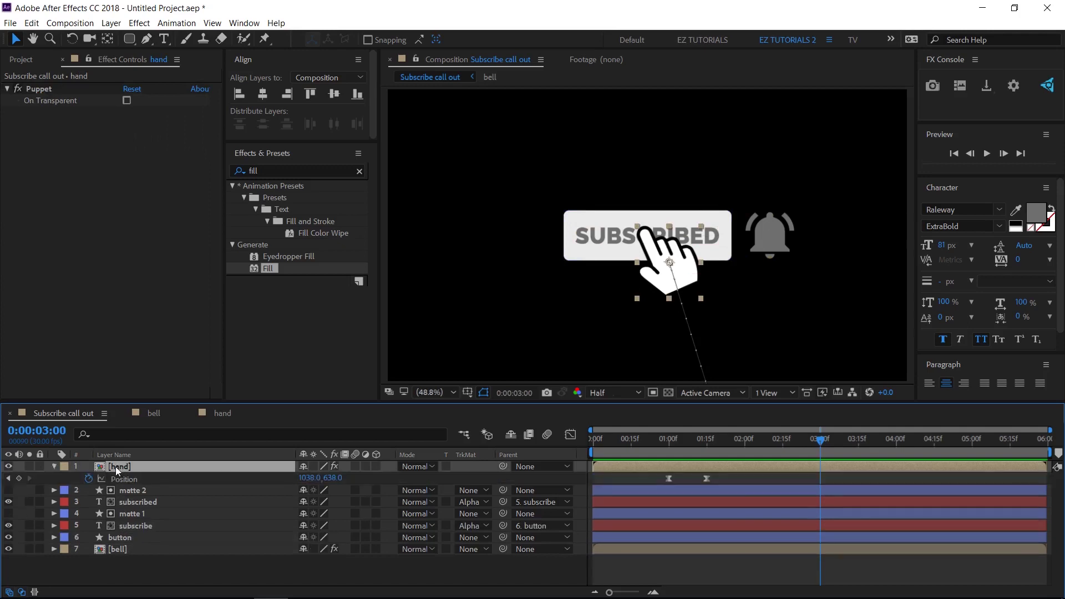
click(18, 479)
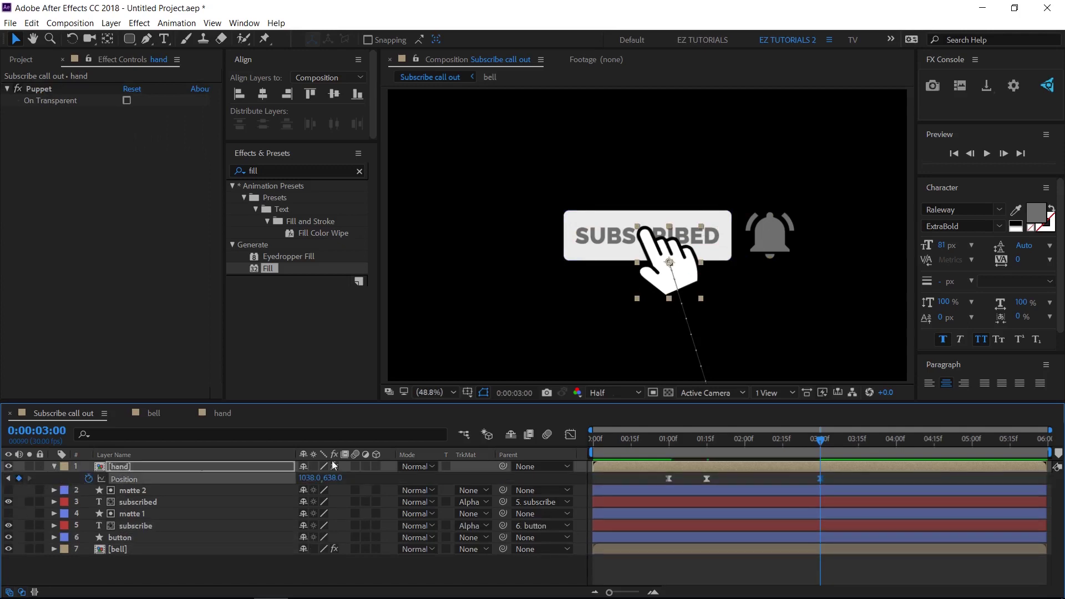
click(857, 444)
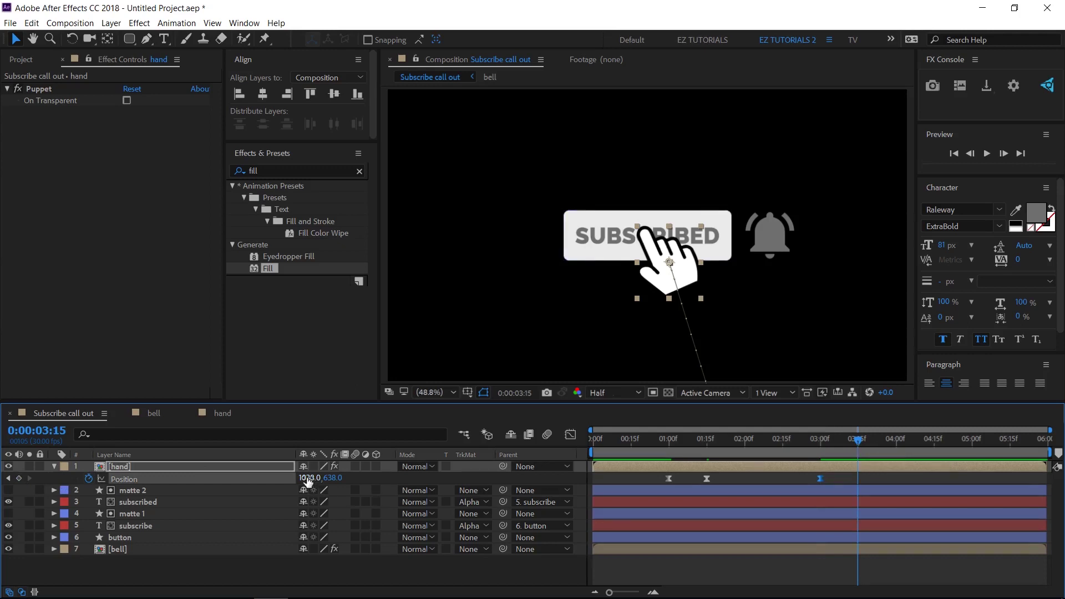
drag(311, 477, 654, 501)
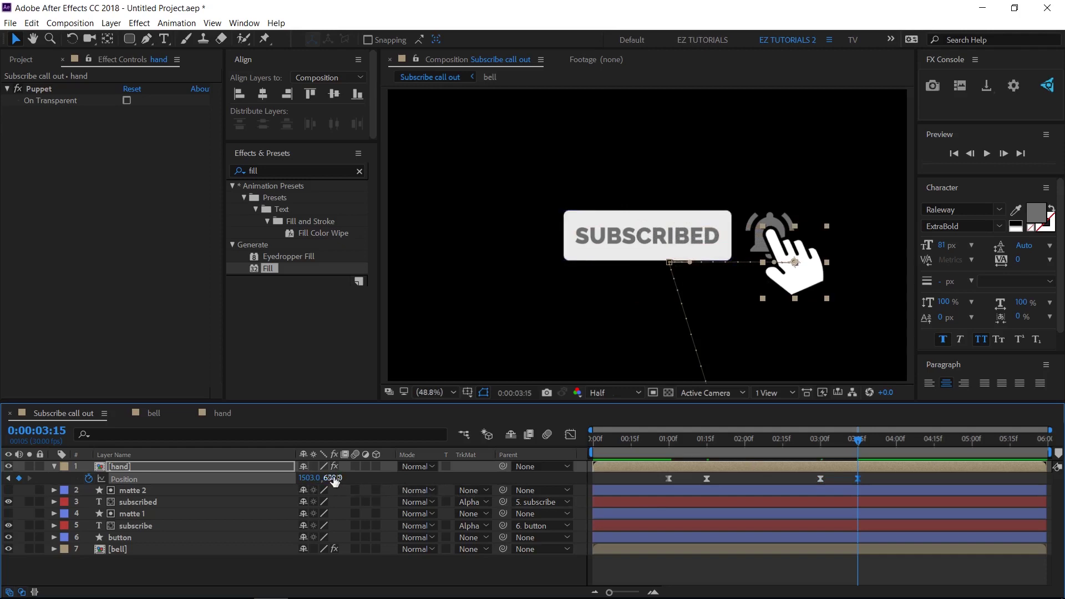
drag(332, 478, 354, 479)
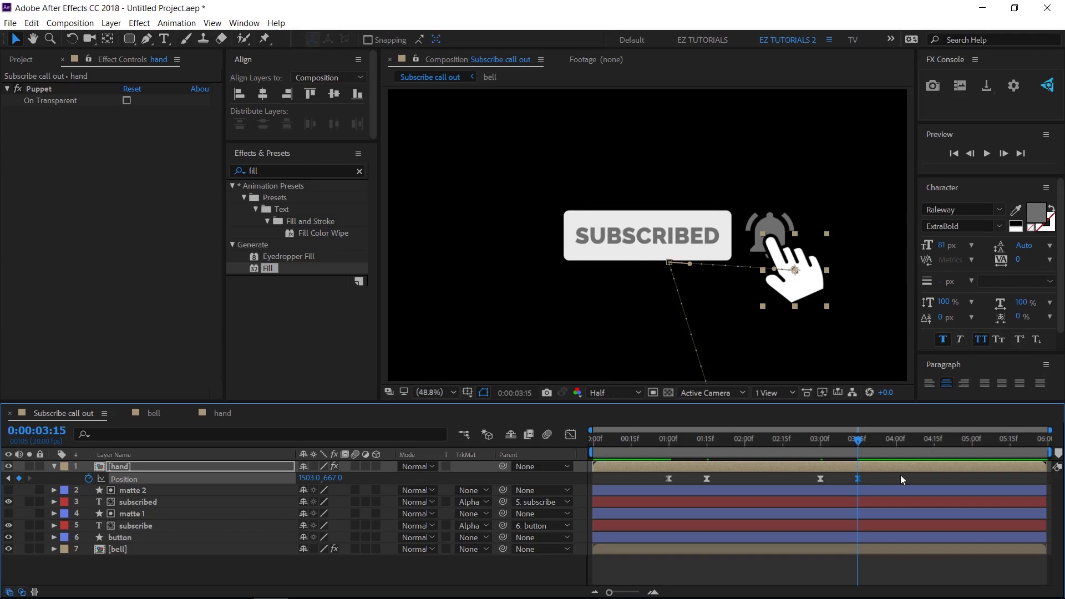
Step: Place the current time three frames before 4:00
click(896, 445)
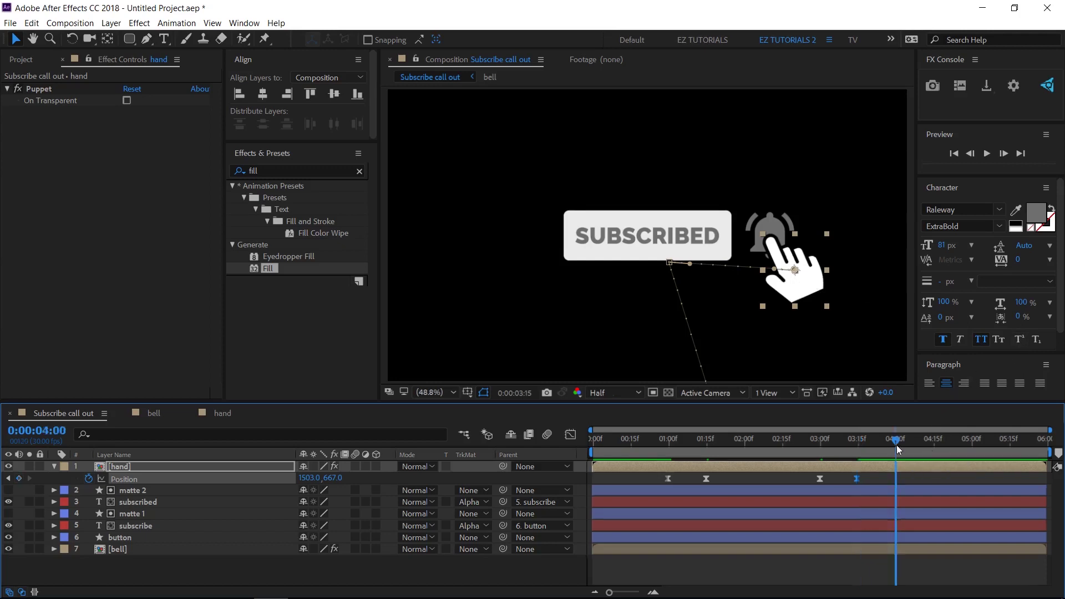
click(973, 156)
click(973, 156)
click(973, 156)
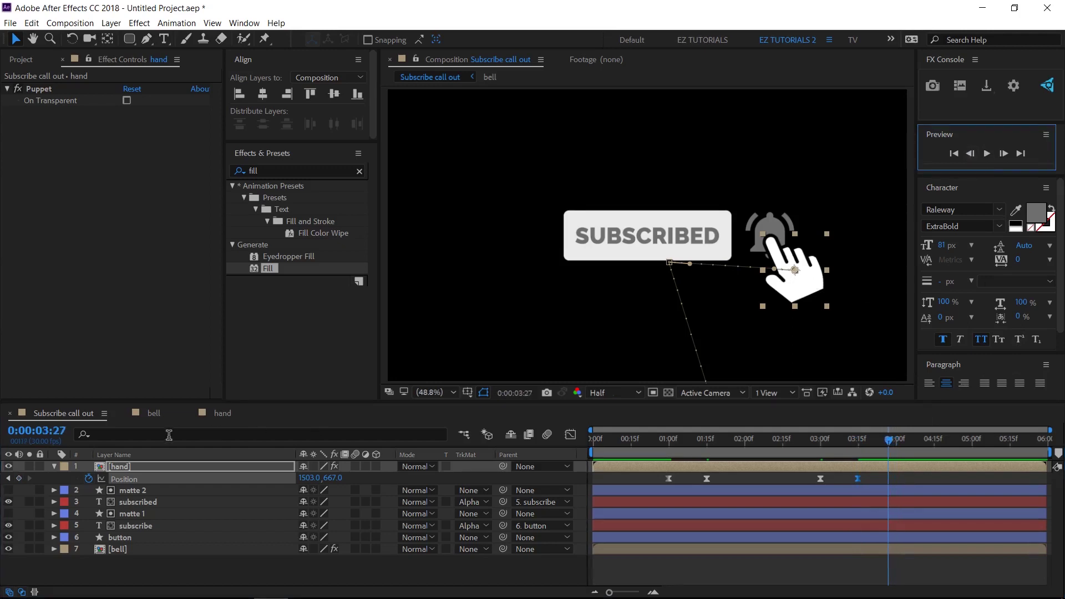
Step: Paste Puppet Pin 1's three press keyframes near 3:27, then switch to the bell composition
click(162, 467)
key(u)
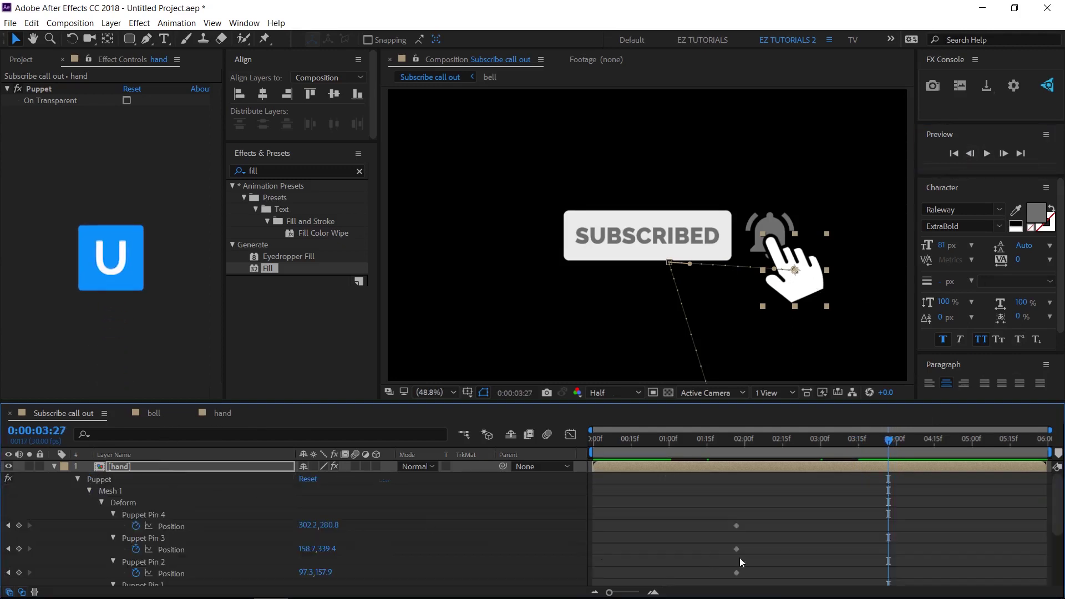
scroll(757, 548, down, 3)
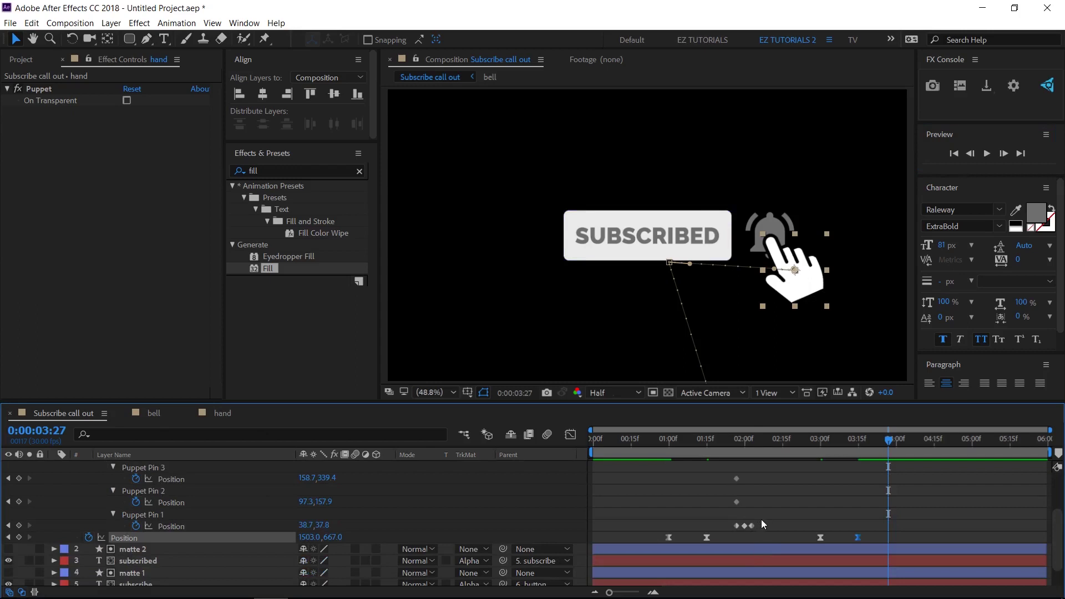
drag(760, 519, 731, 530)
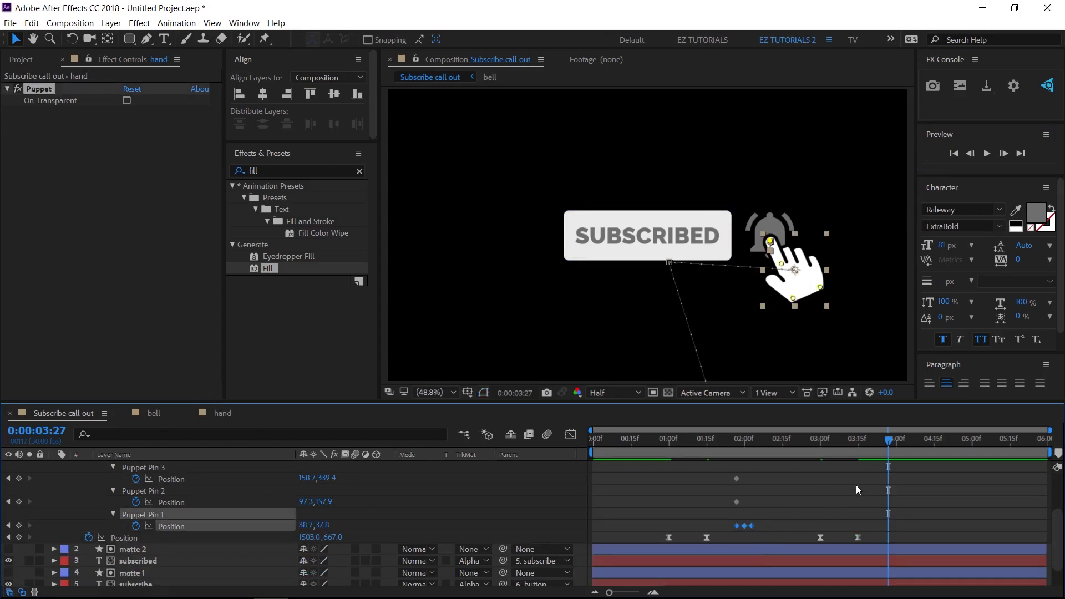
key(ctrl+v)
drag(888, 444, 902, 446)
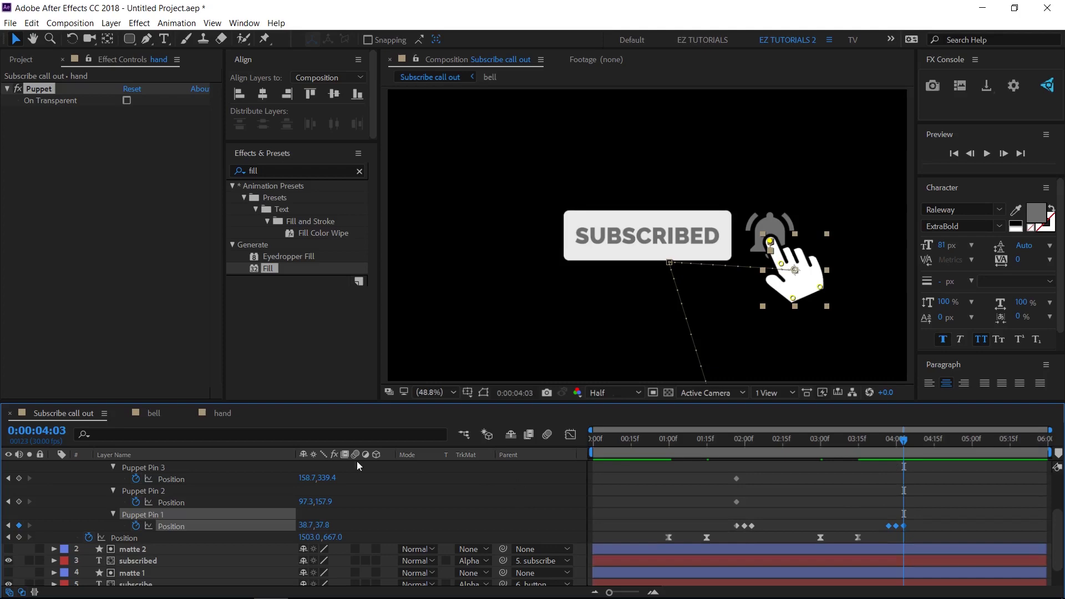
click(154, 414)
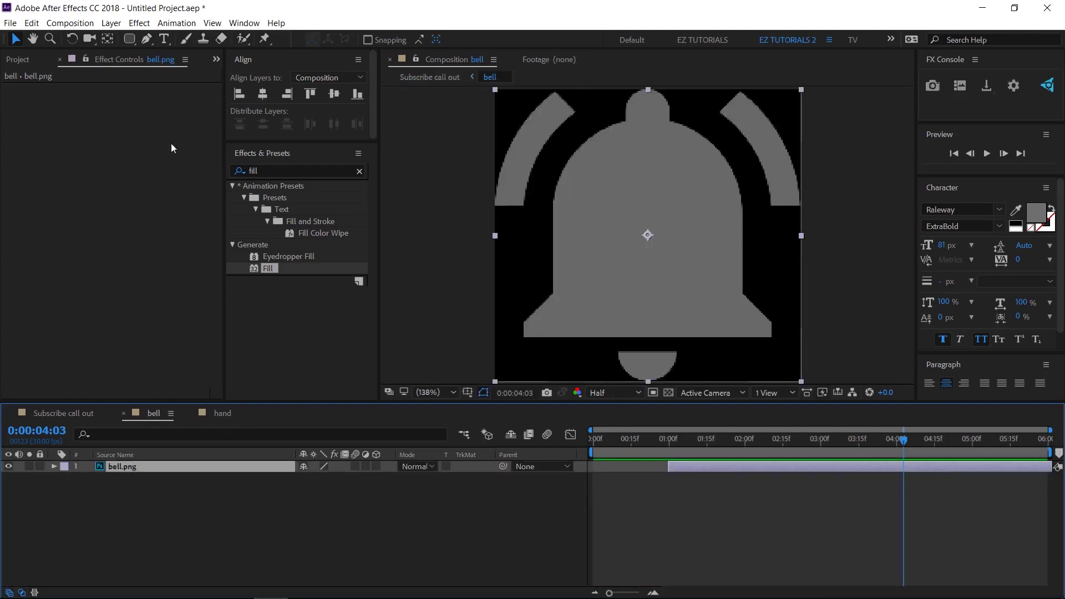
Step: Run Layer > Auto-trace on bell.png with default settings to create Auto-traced bell.png
click(111, 22)
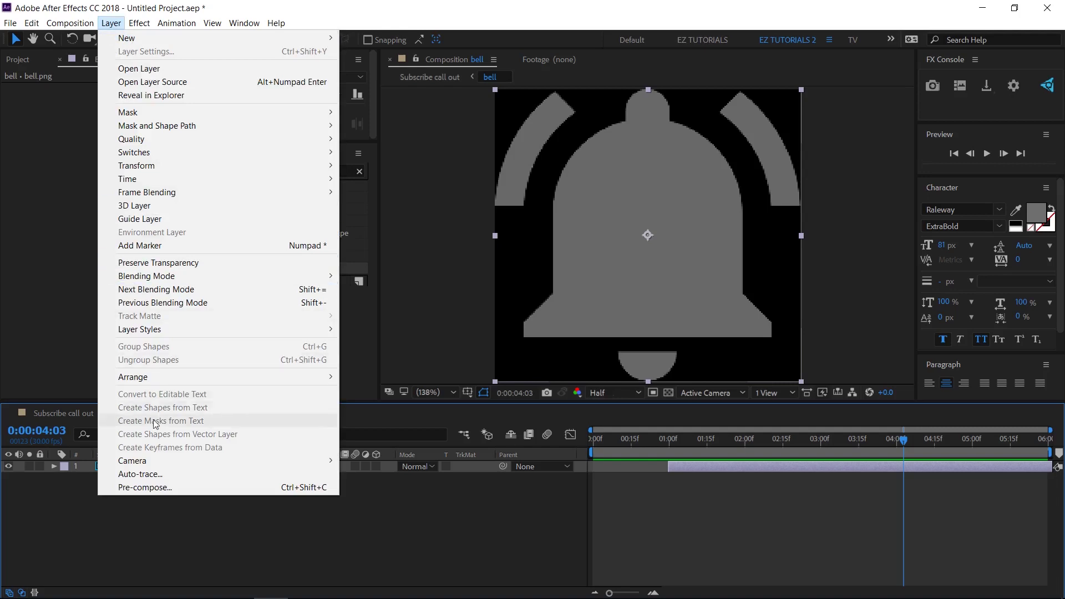
click(158, 474)
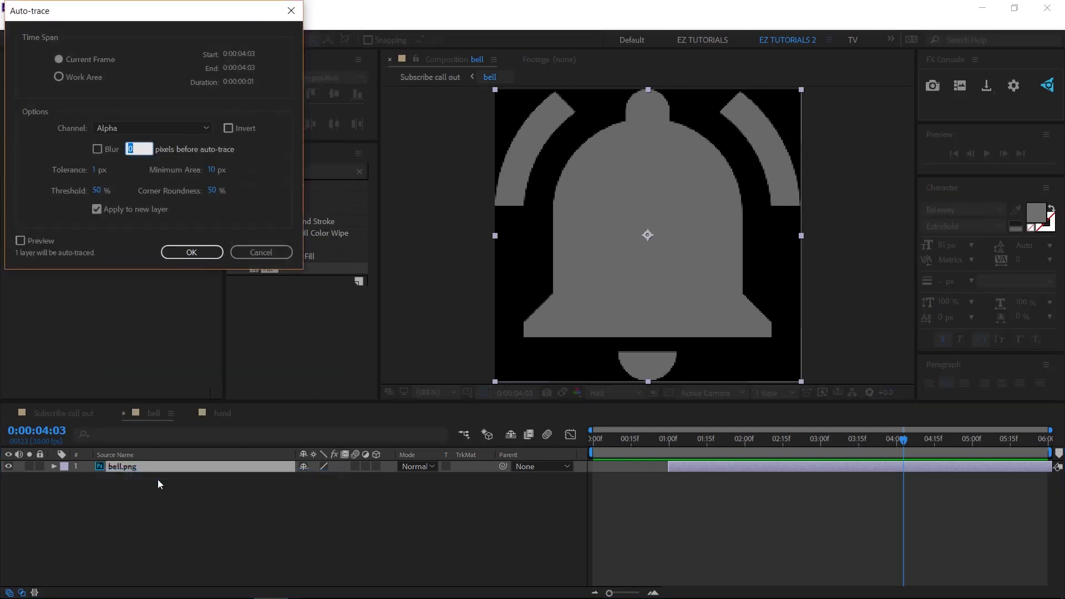
click(179, 253)
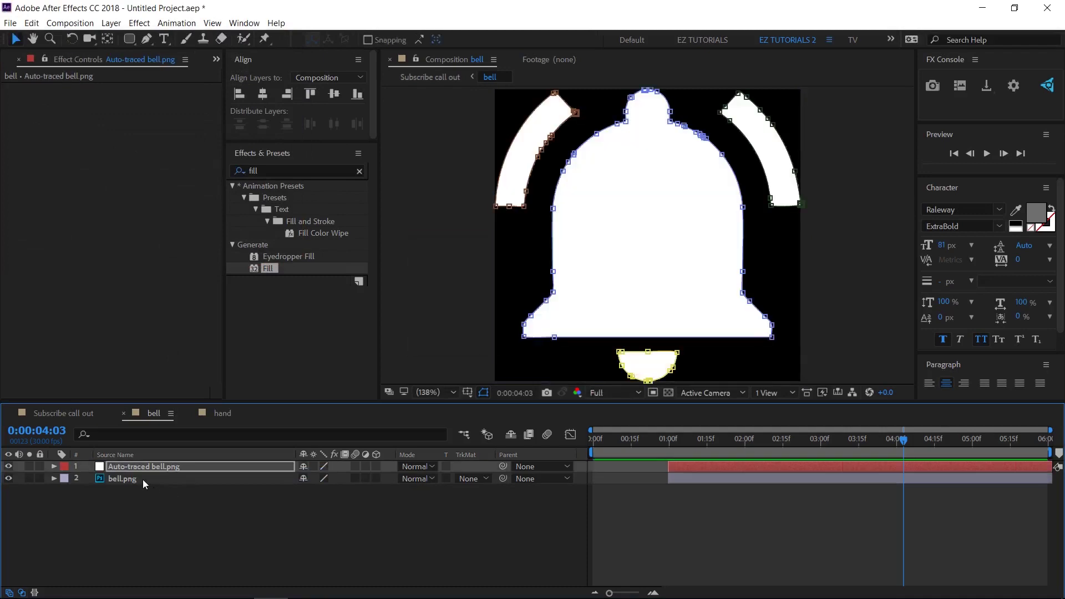
Step: Delete bell.png and make two duplicates of Auto-traced bell.png
click(142, 479)
key(Delete)
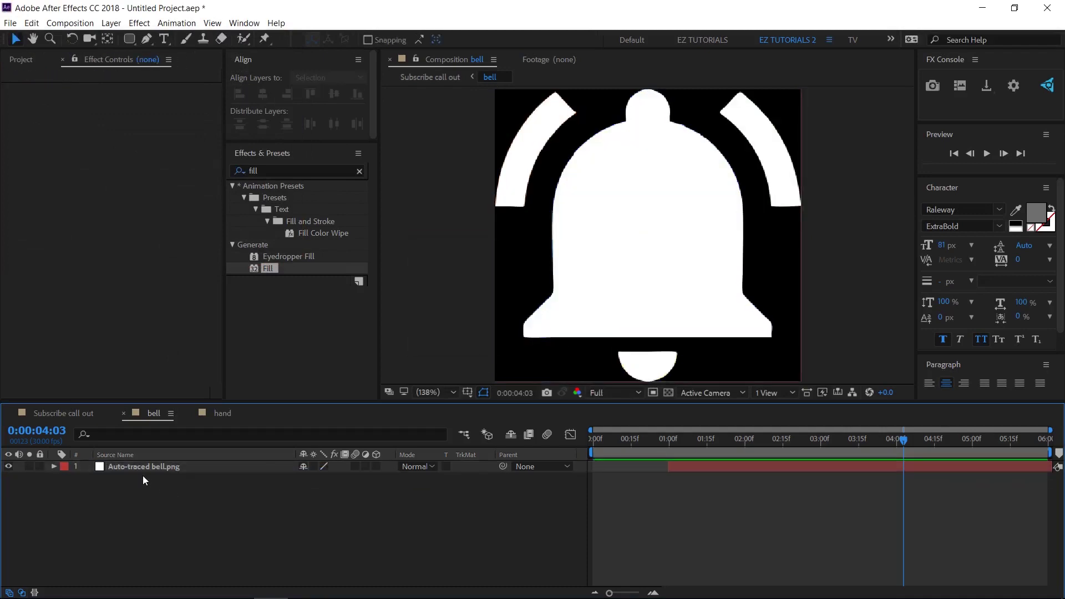
click(142, 471)
key(ctrl+d)
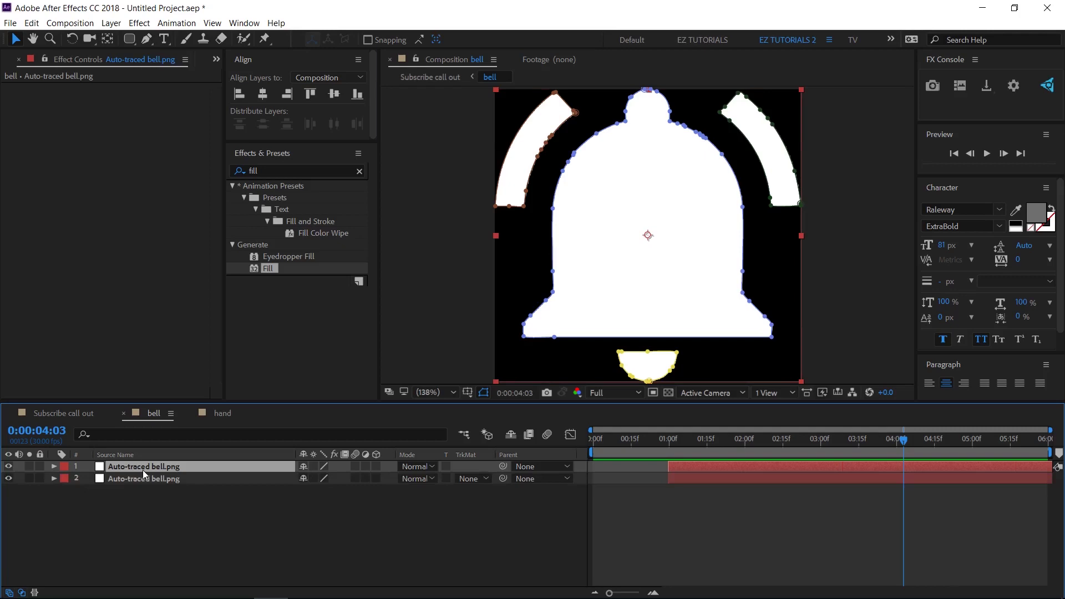
key(ctrl+d)
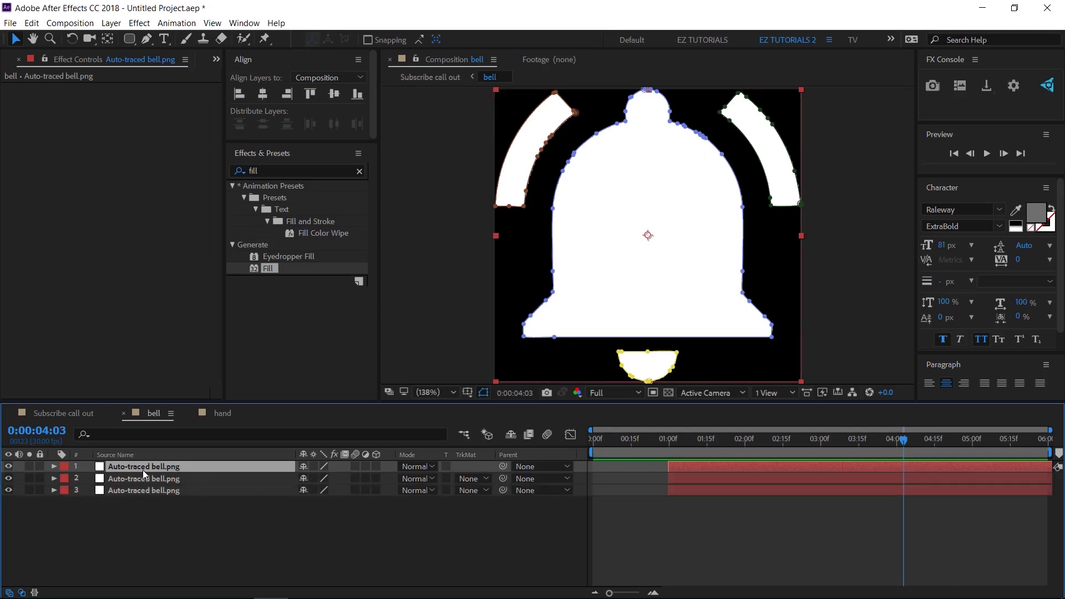
Step: Rename the three traced layers body, left and right
key(y)
key(Return)
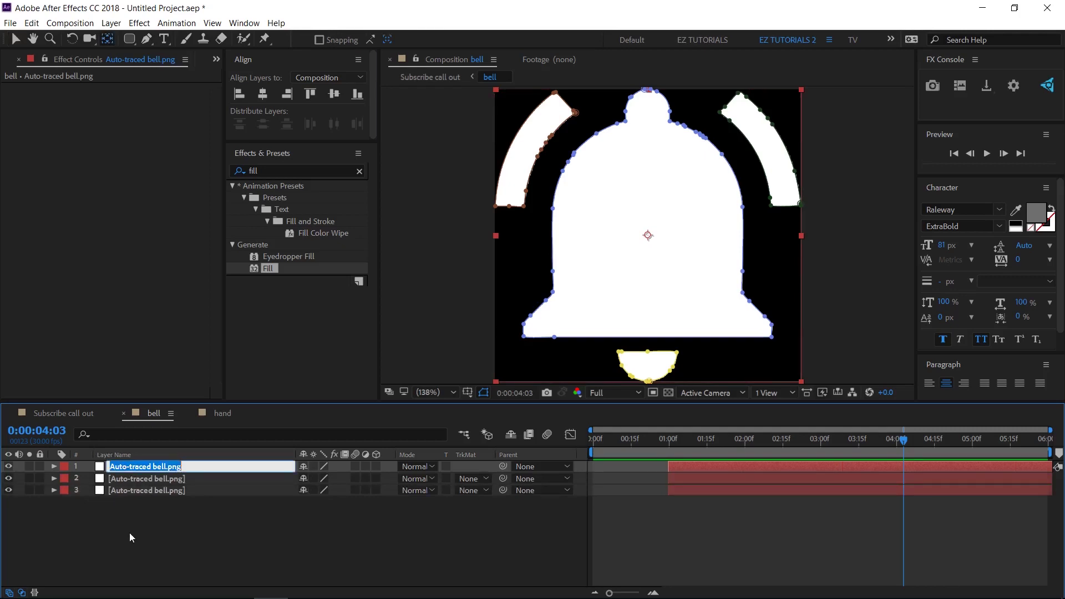
text(body)
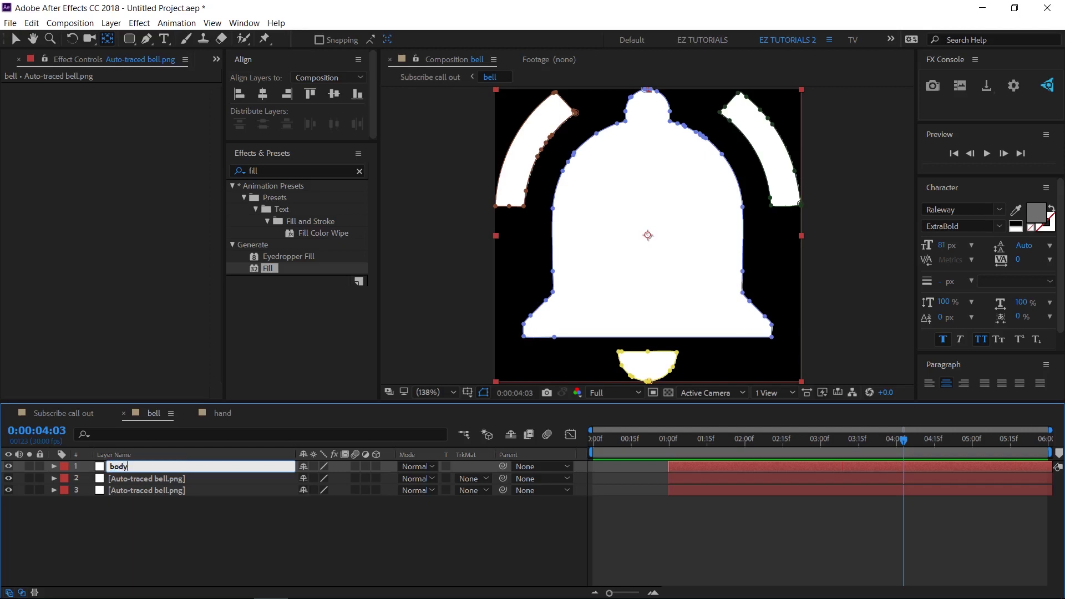
key(Return)
click(149, 480)
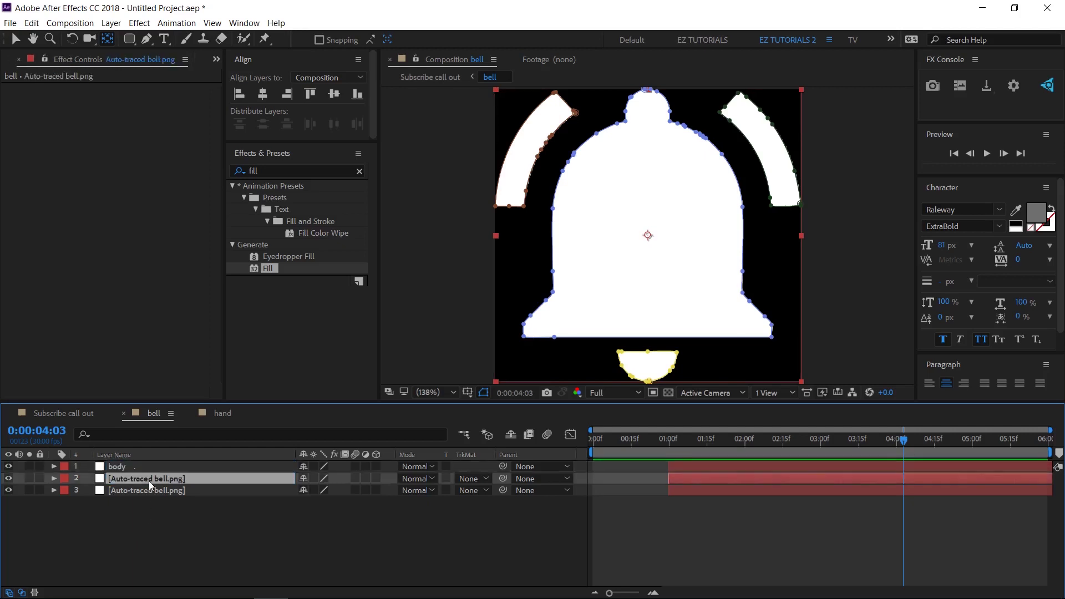
key(Return)
text(lef)
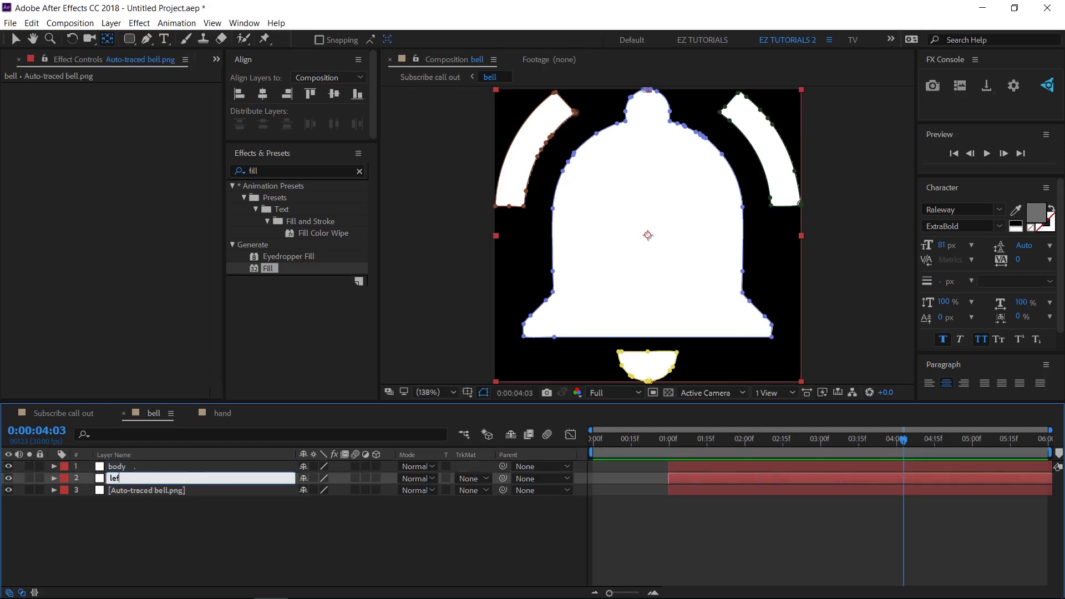
text(t)
key(Return)
click(148, 490)
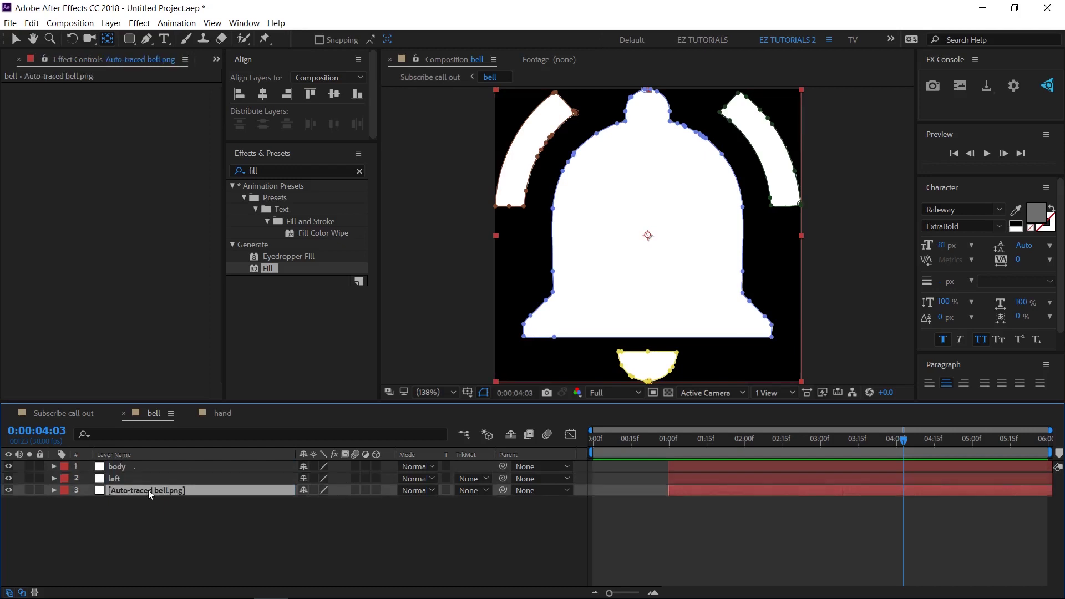
key(Return)
text(right)
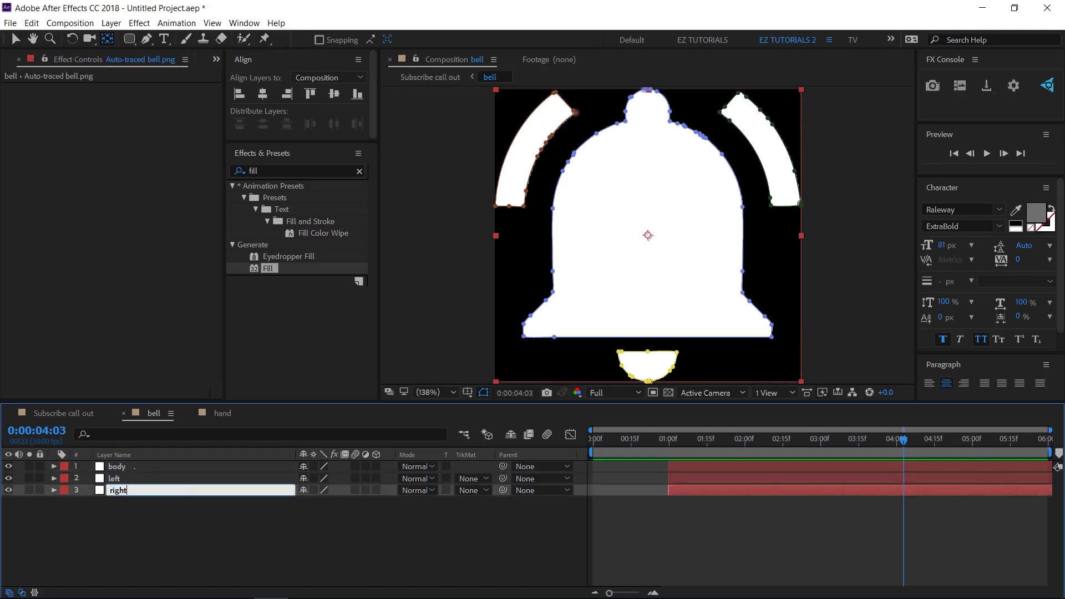
key(Return)
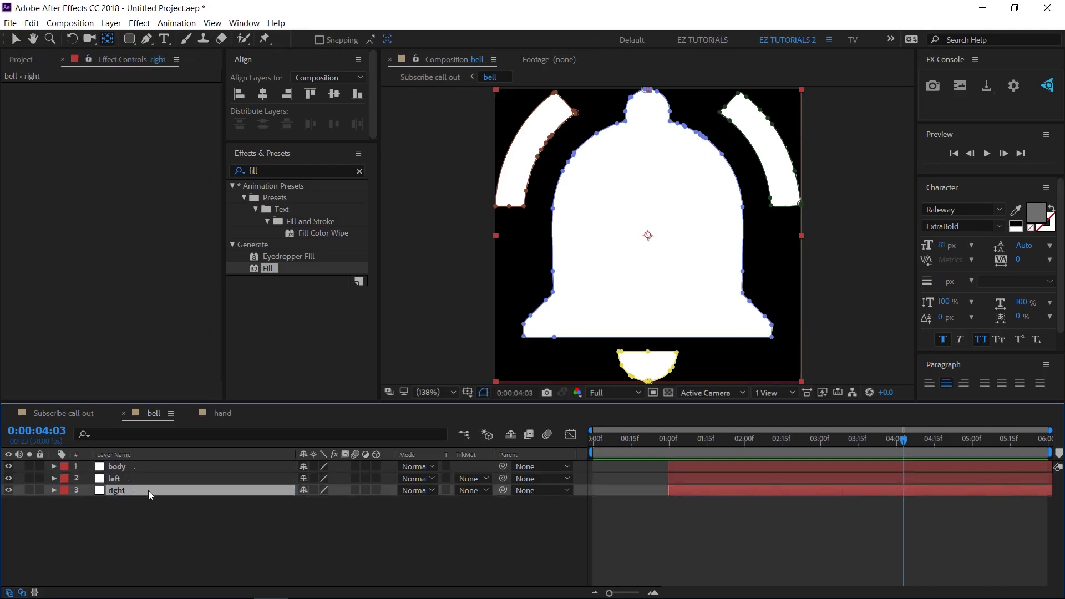
Step: Delete Masks 2 and 3 from the body layer
click(54, 466)
click(65, 479)
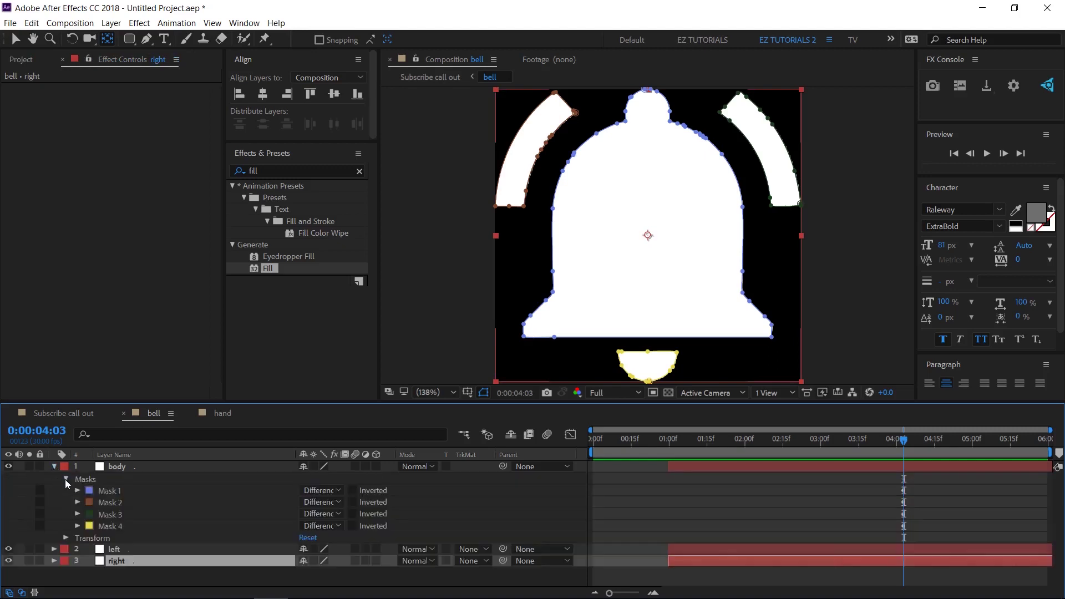
click(109, 503)
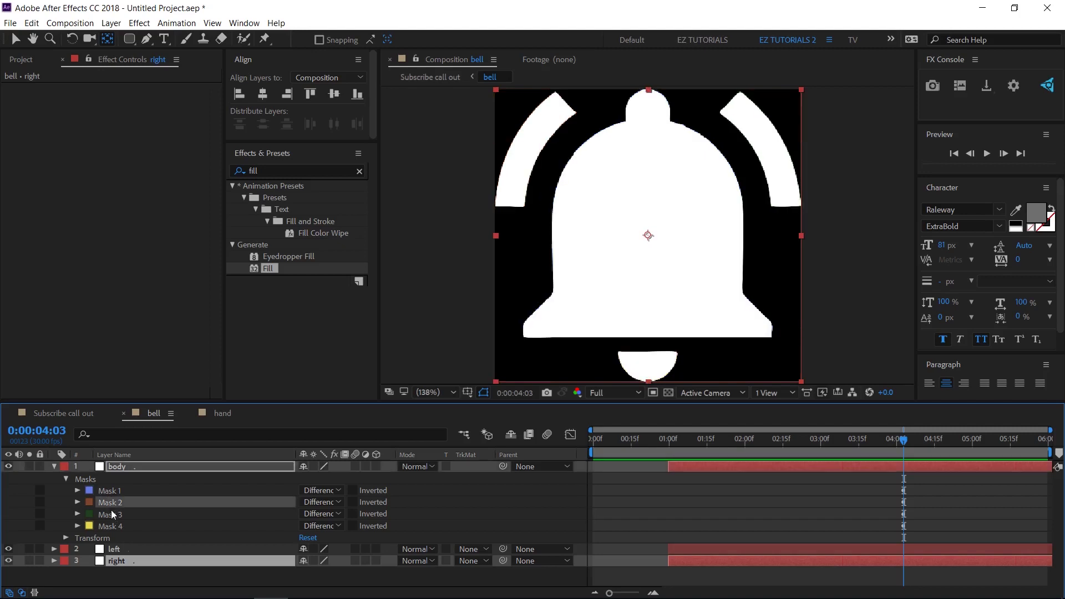
shift+click(111, 515)
key(slash)
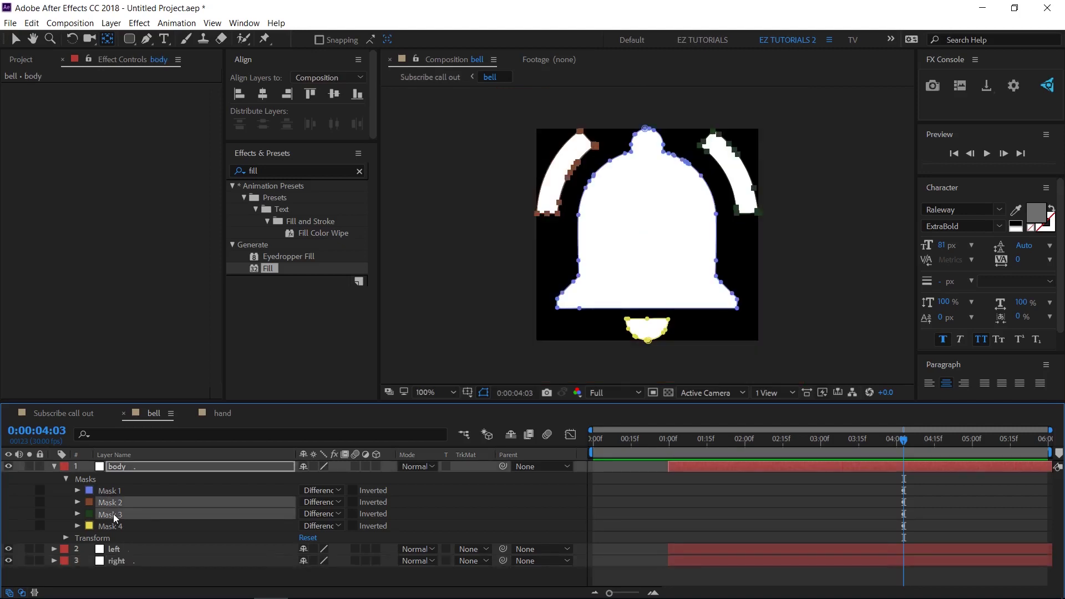
key(Delete)
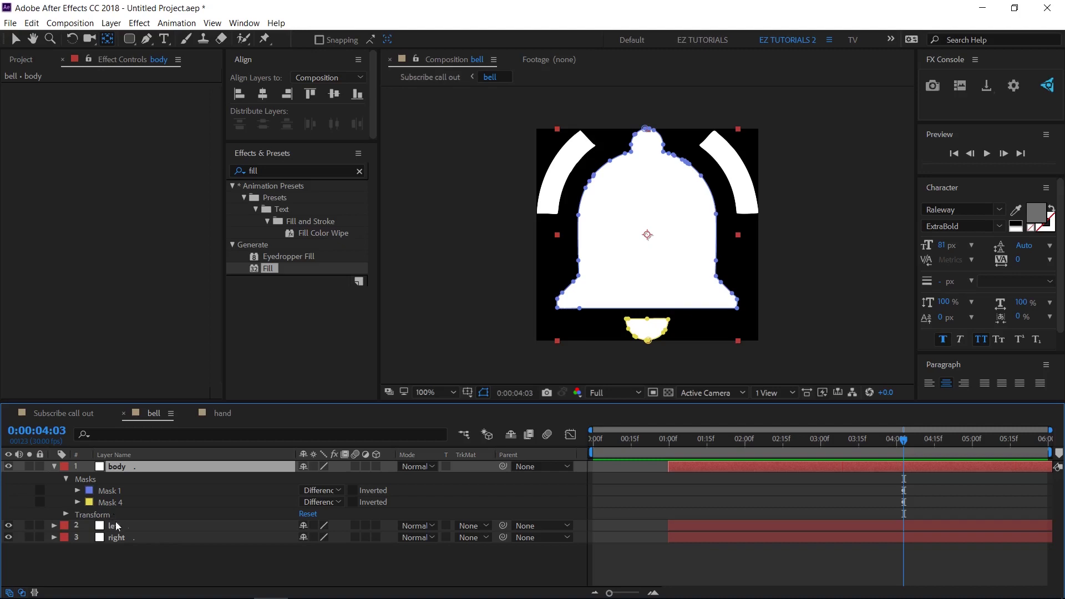
Step: Delete Masks 1, 3 and 4 from the left layer, keeping only Mask 2
click(54, 526)
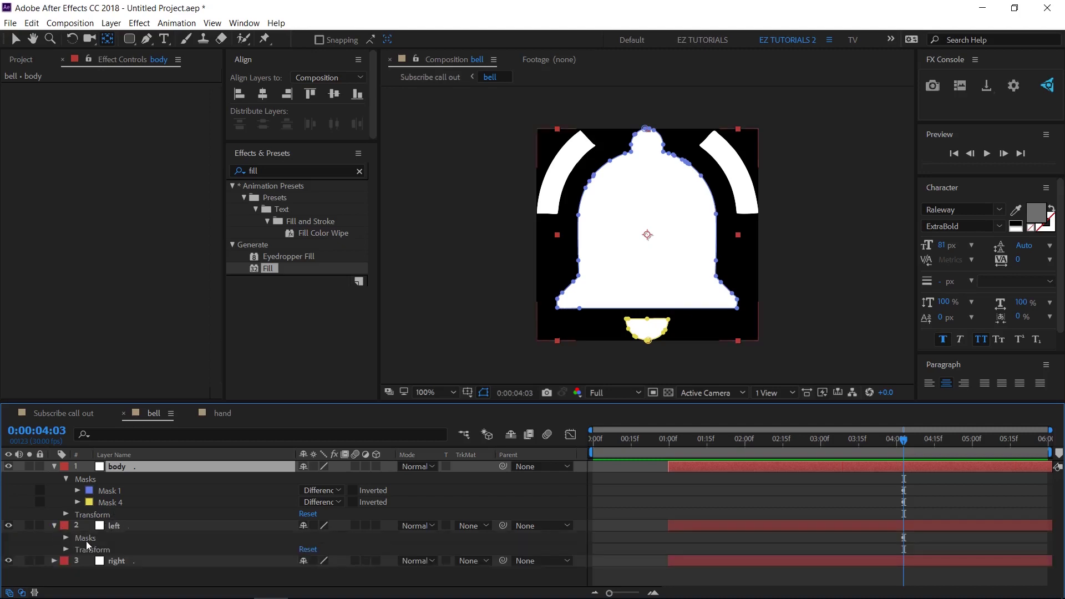
click(67, 535)
scroll(128, 528, down, 2)
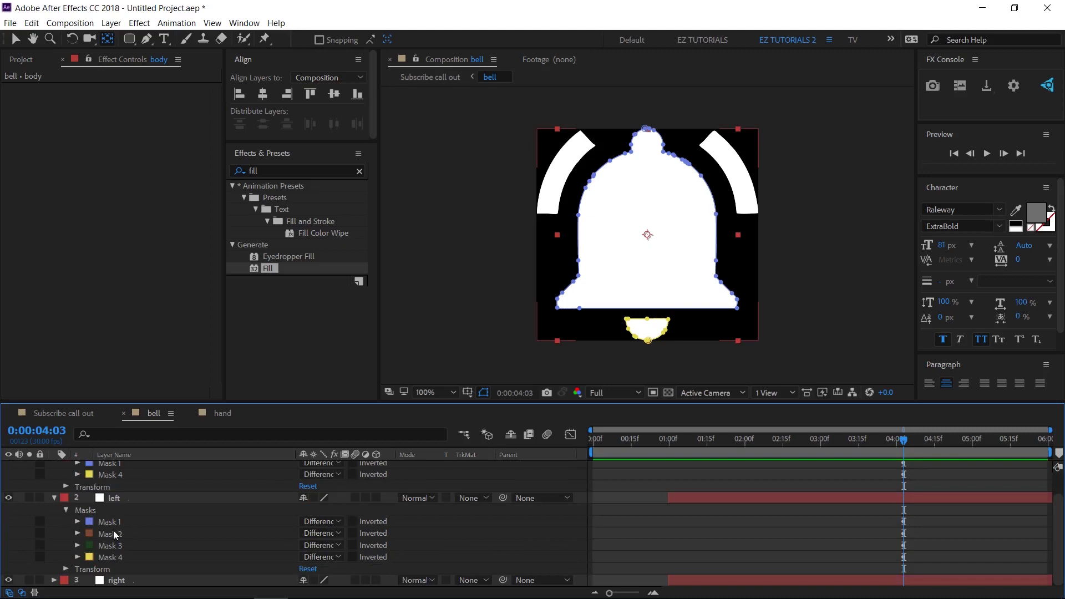
click(112, 523)
shift+click(112, 533)
shift+click(113, 545)
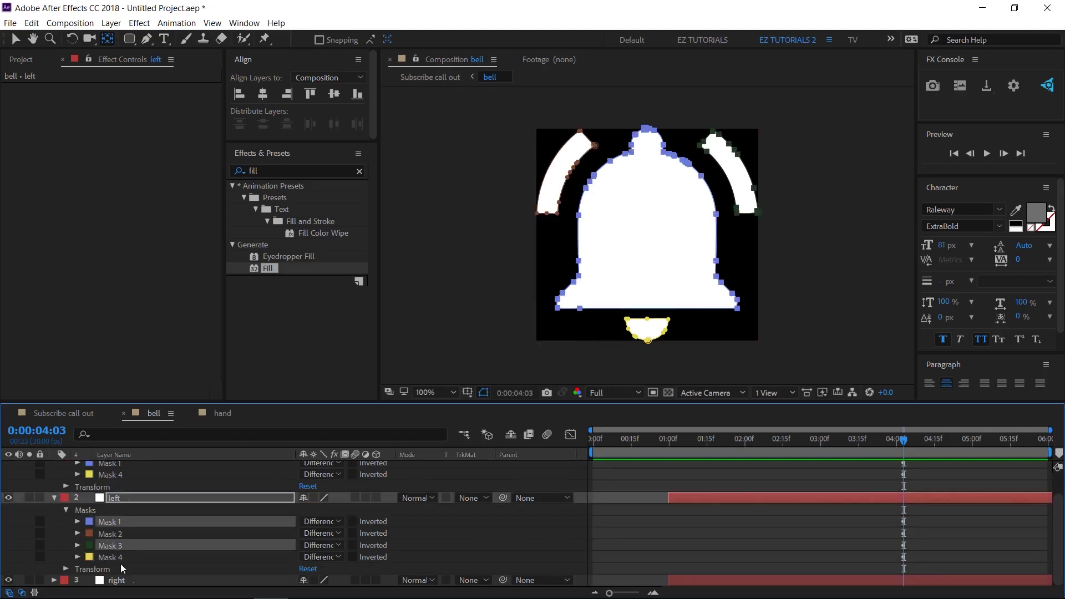
shift+click(117, 556)
key(Delete)
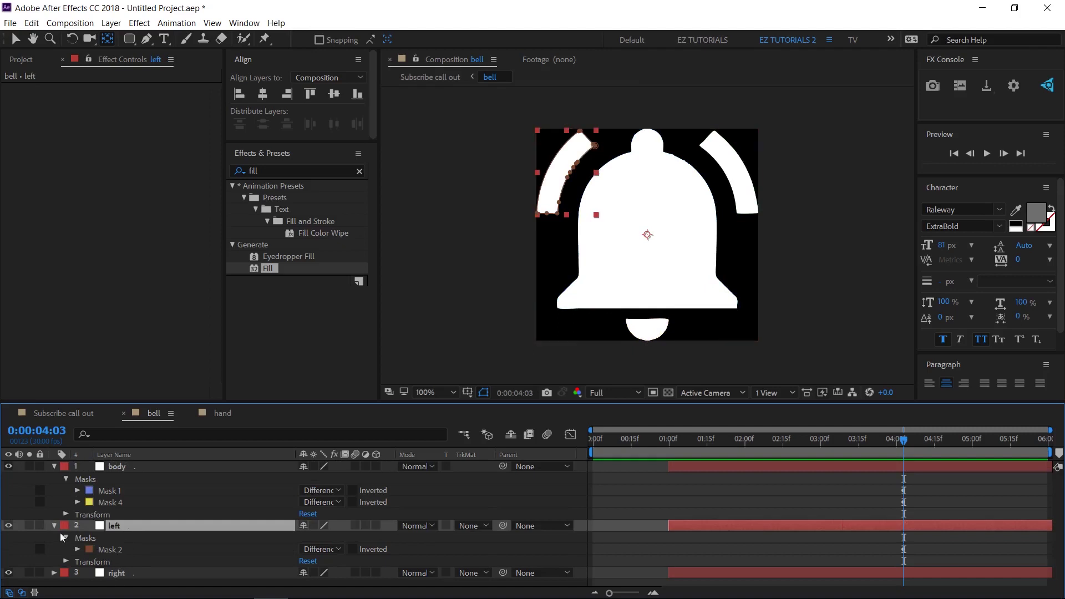
Step: Delete Masks 1, 2 and 4 from the right layer, then collapse and deselect all layers
click(54, 573)
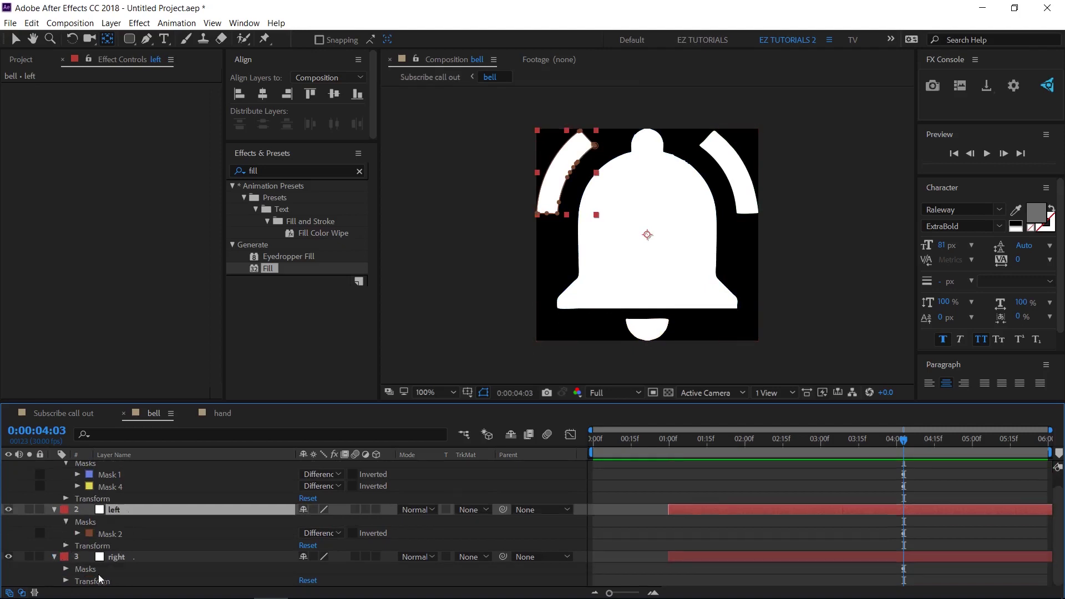
click(66, 570)
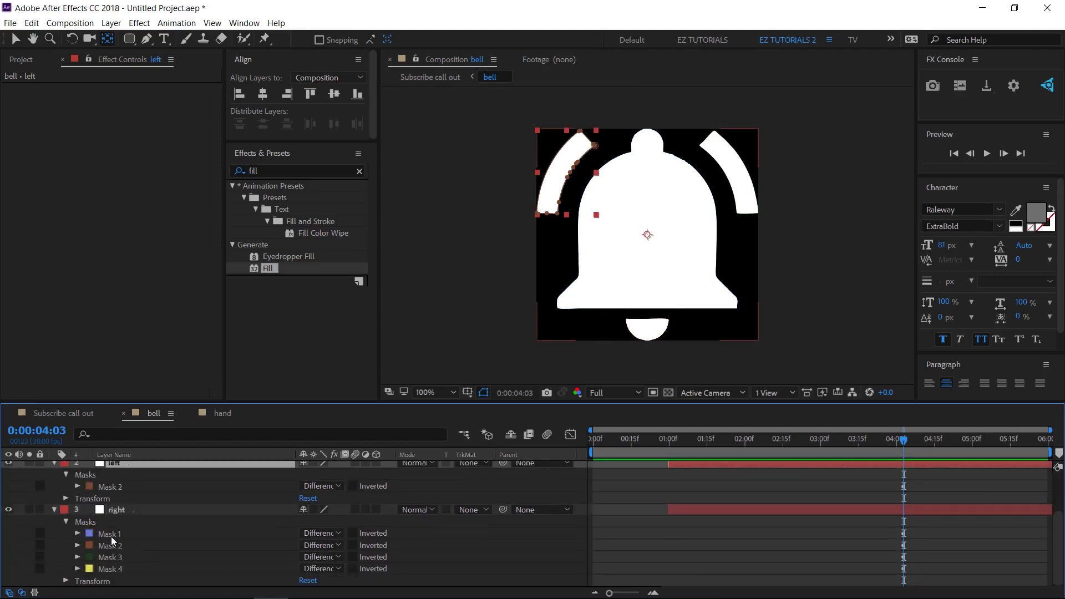
click(111, 537)
ctrl+click(109, 547)
ctrl+click(113, 569)
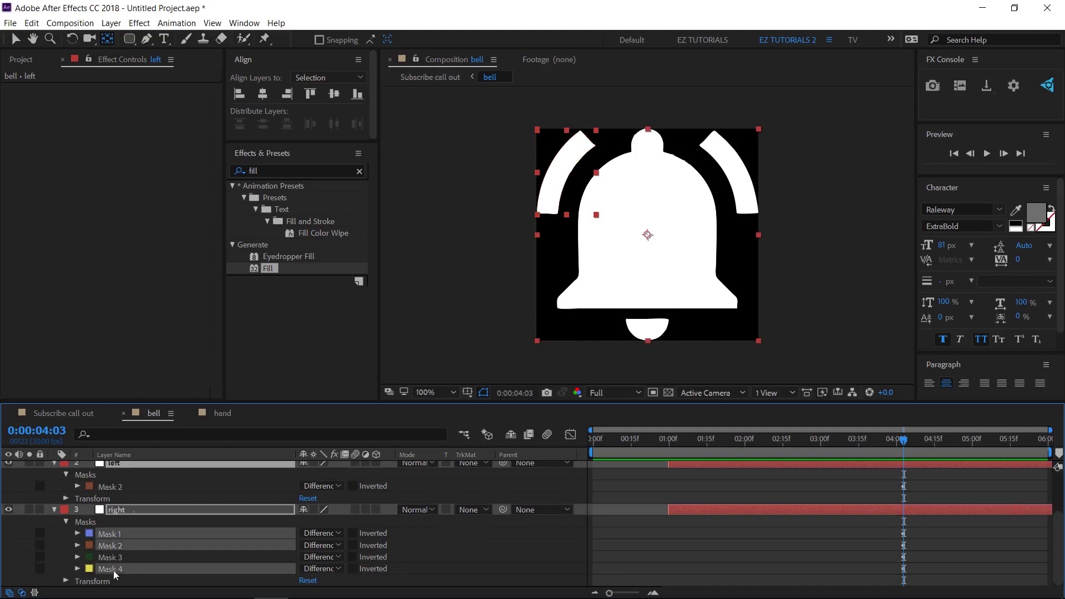
key(Delete)
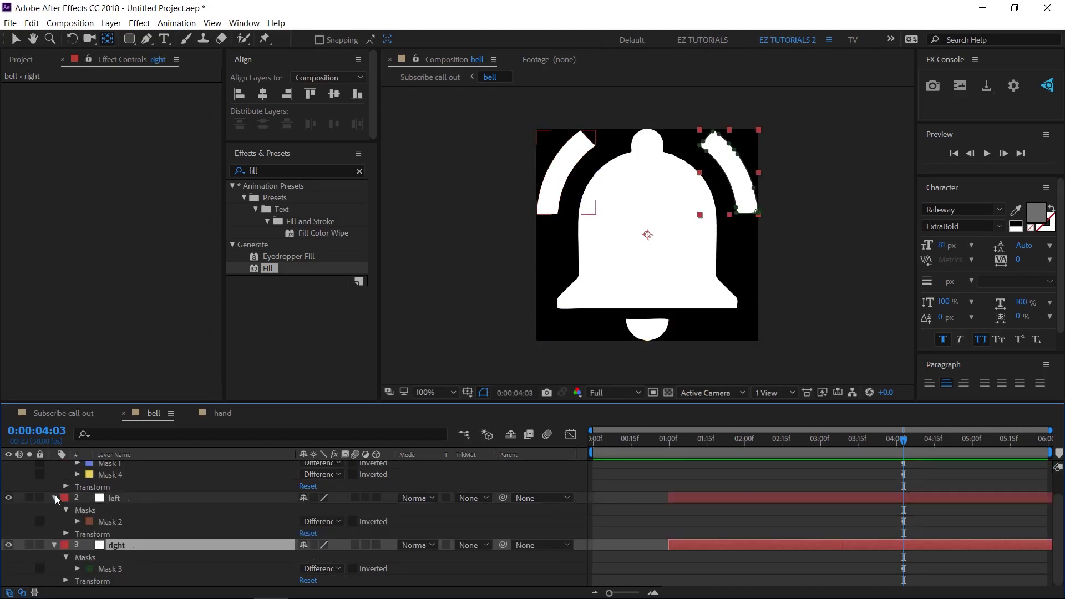
click(55, 497)
click(54, 466)
click(54, 490)
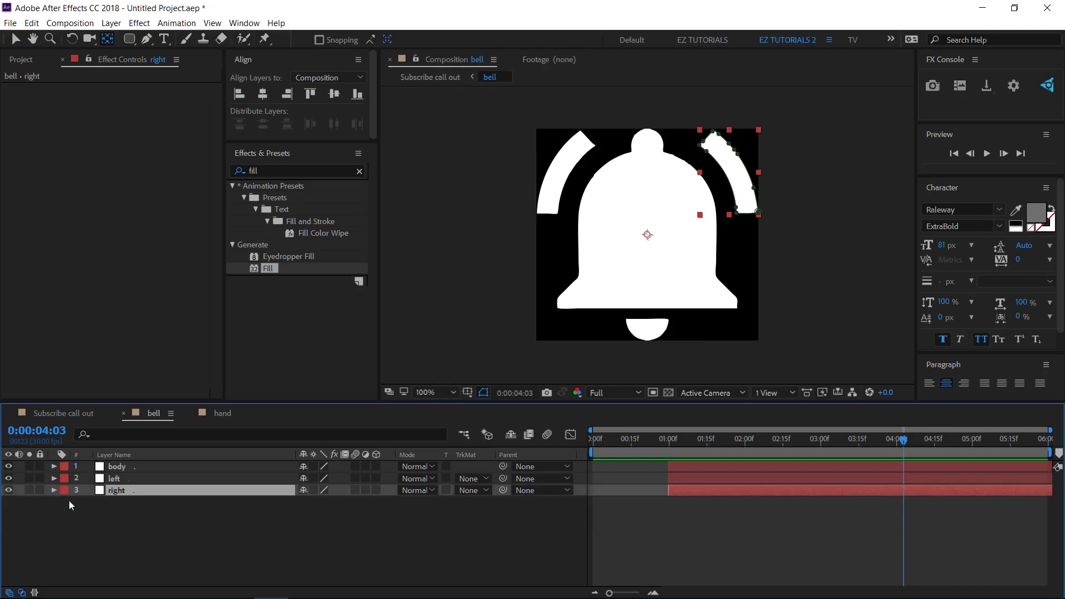
click(135, 525)
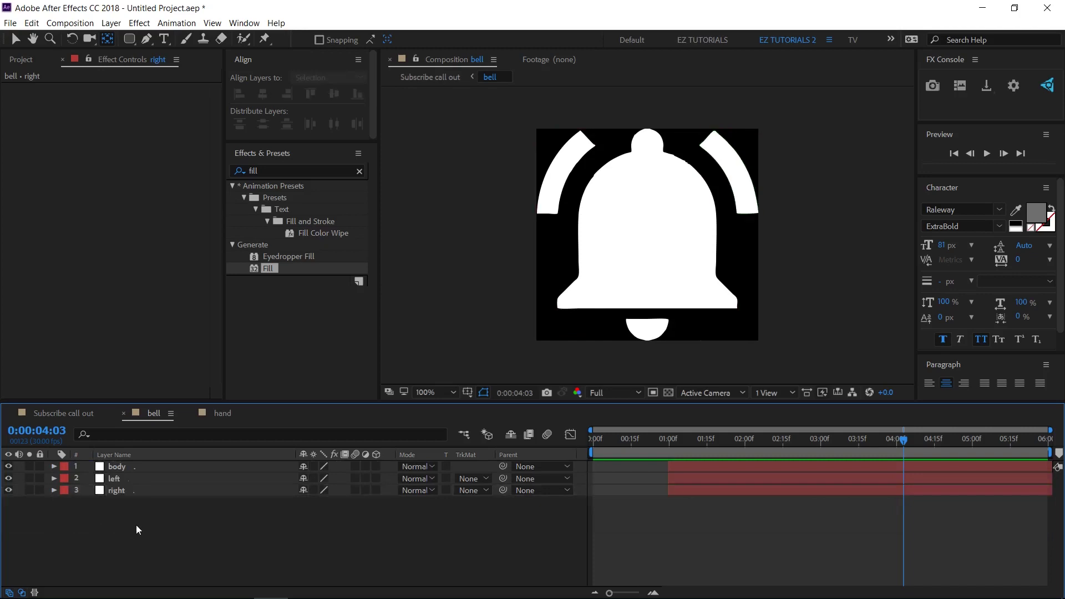
Step: Add Position keyframes for both bell arm layers at 0:00:04:10
click(921, 443)
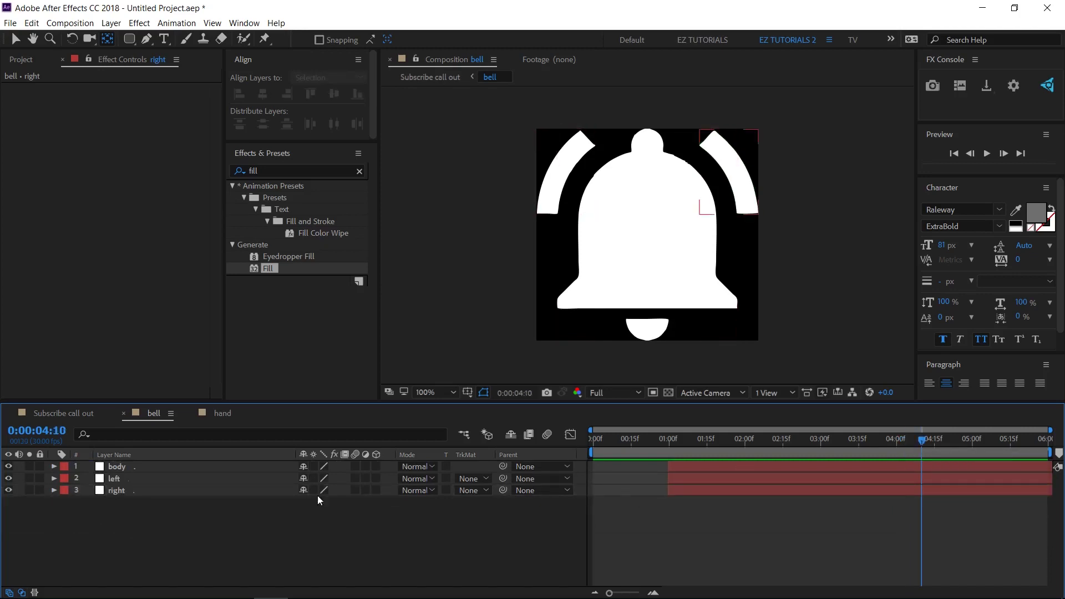
click(125, 478)
shift+click(127, 490)
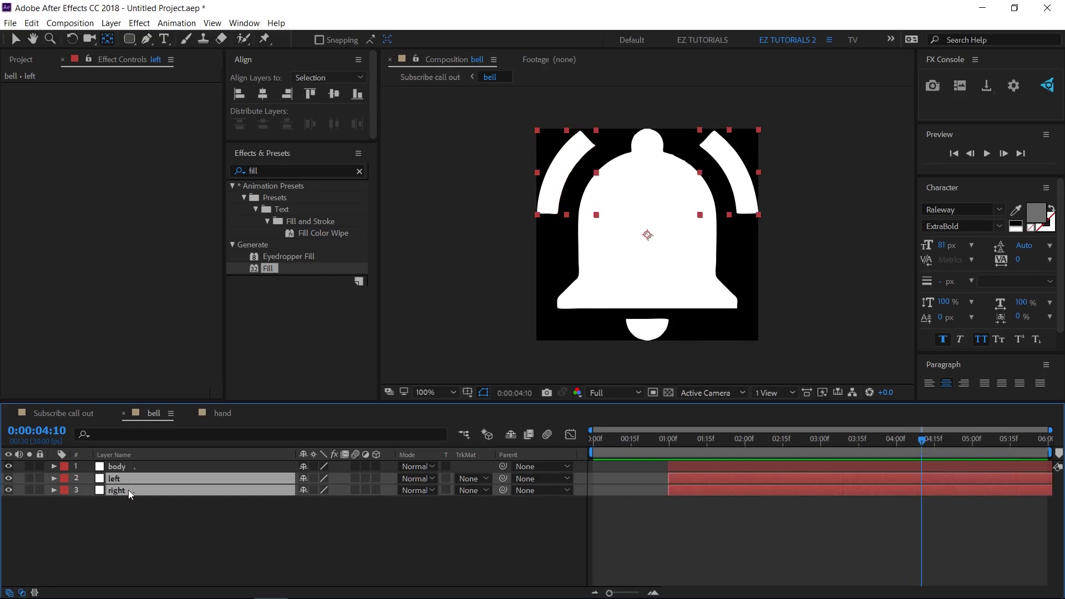
key(p)
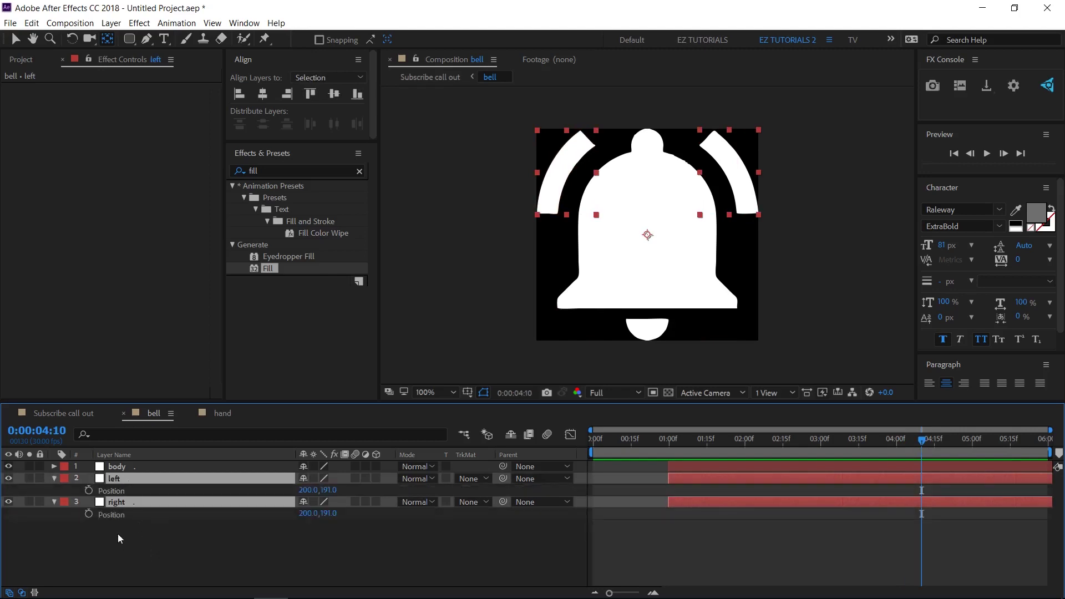
click(88, 490)
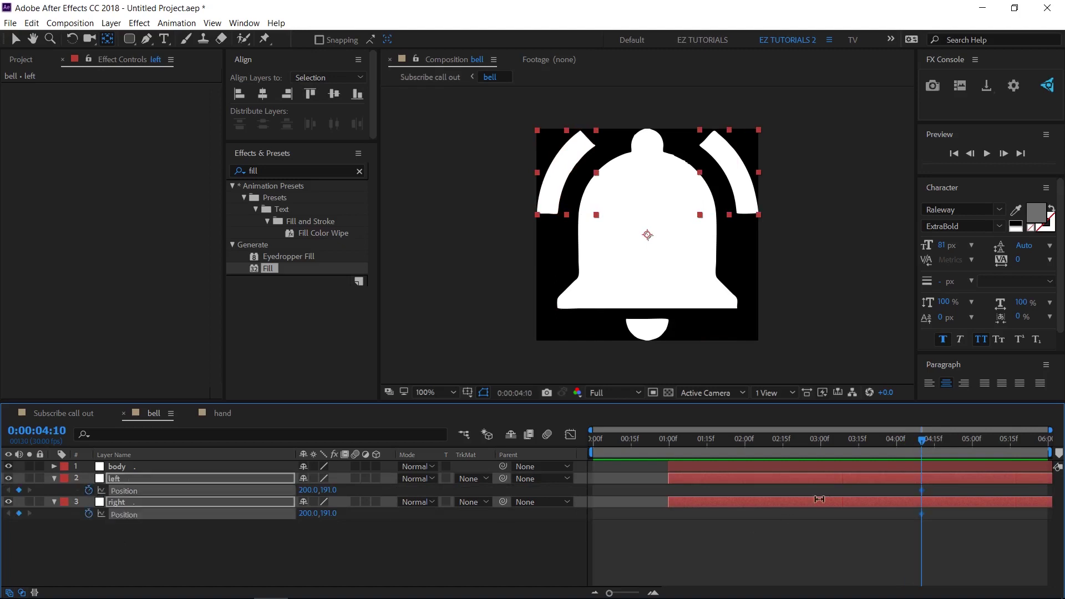
Step: At 0:00:04:00, set the left arm Position to 290,245 and the right arm to 110,245
click(897, 445)
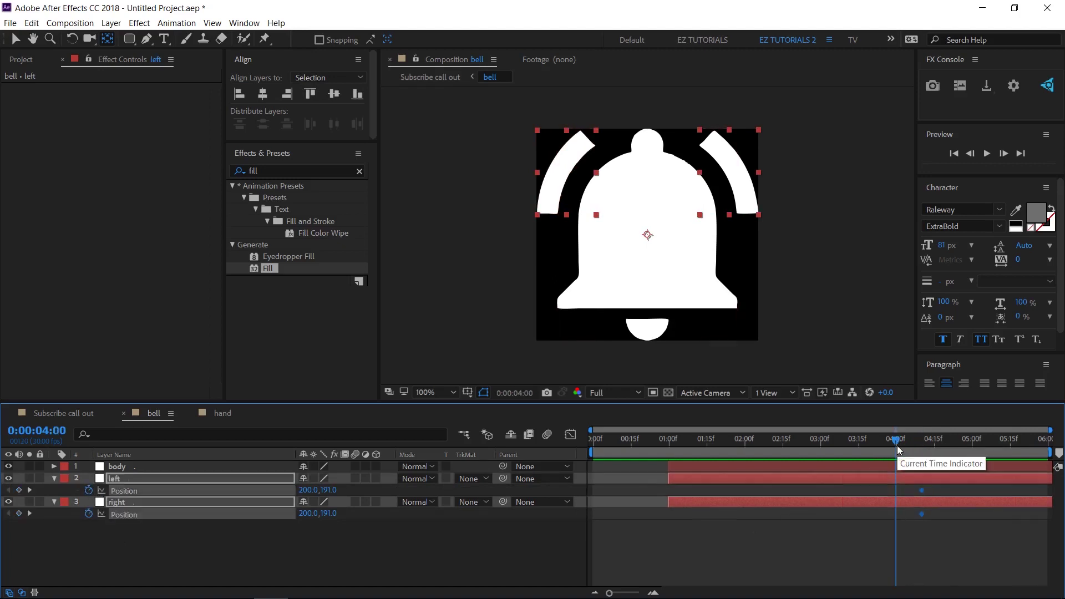
click(314, 557)
click(307, 490)
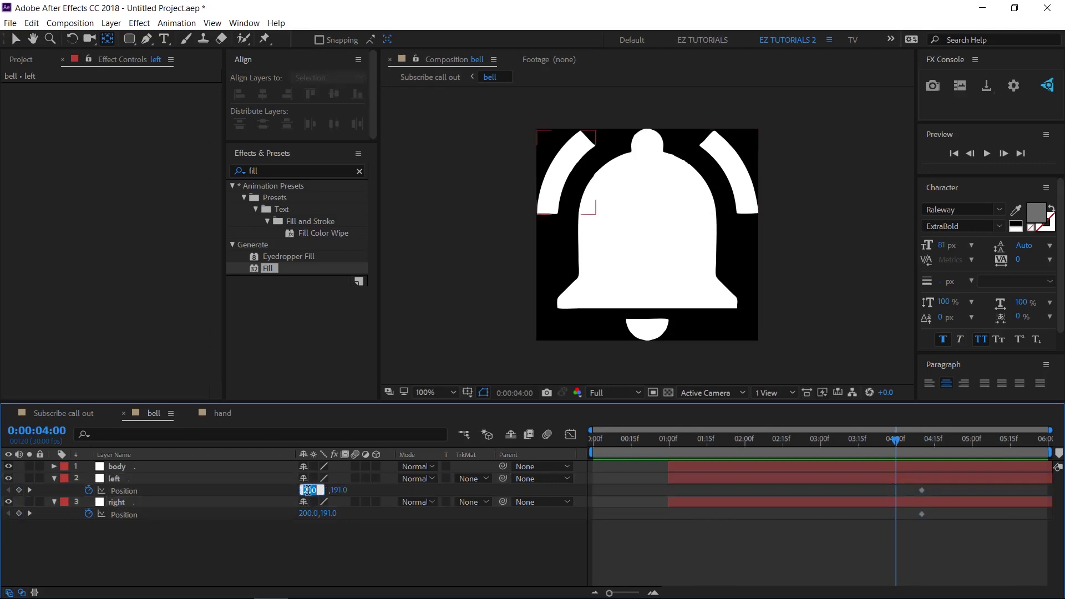
text(290)
key(Tab)
text(245)
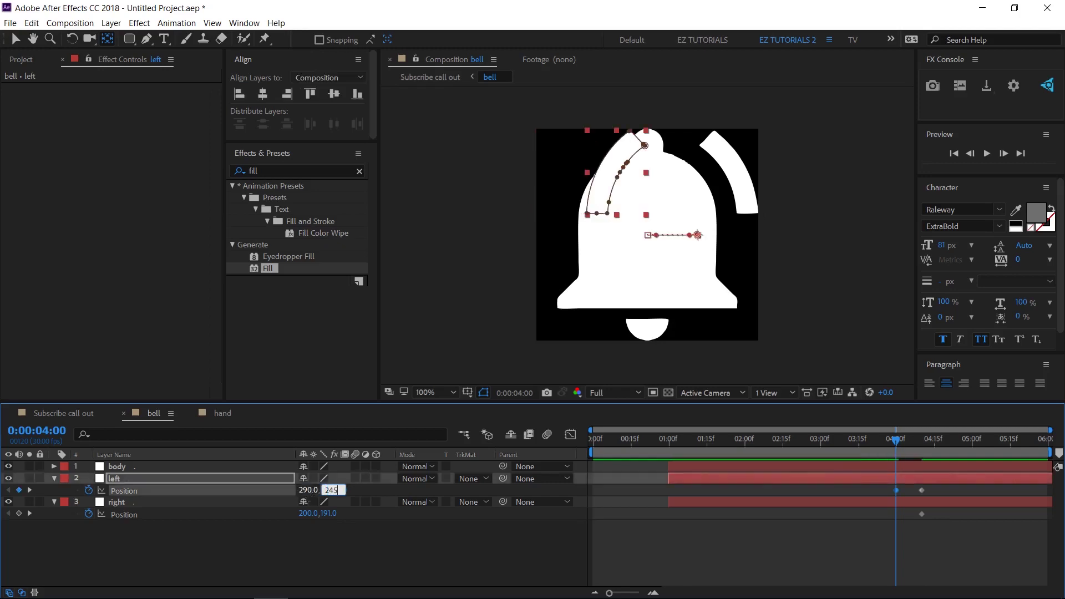
key(Tab)
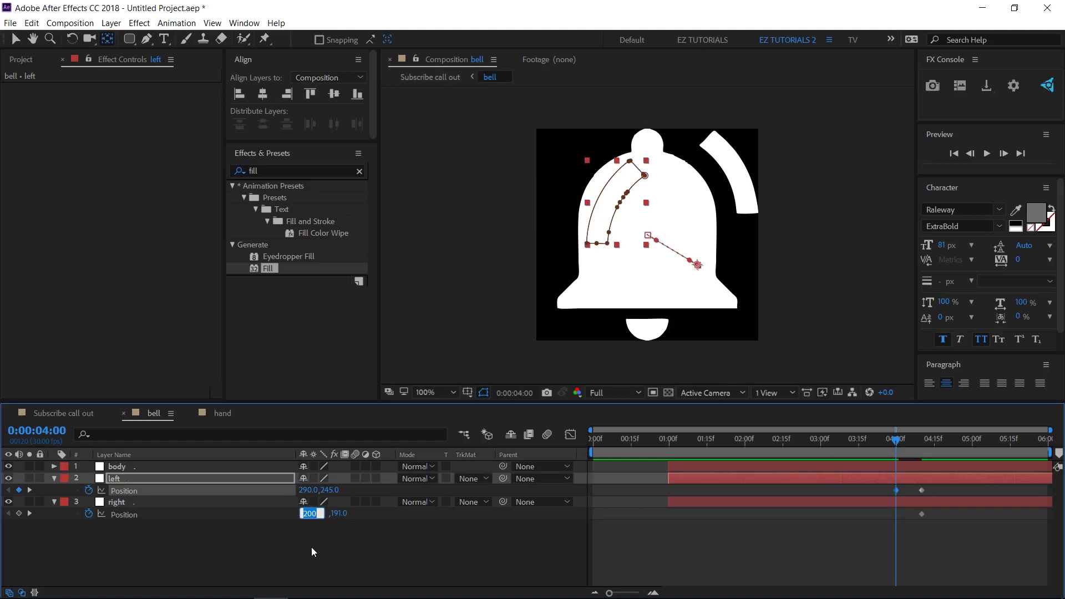
text(110)
key(Tab)
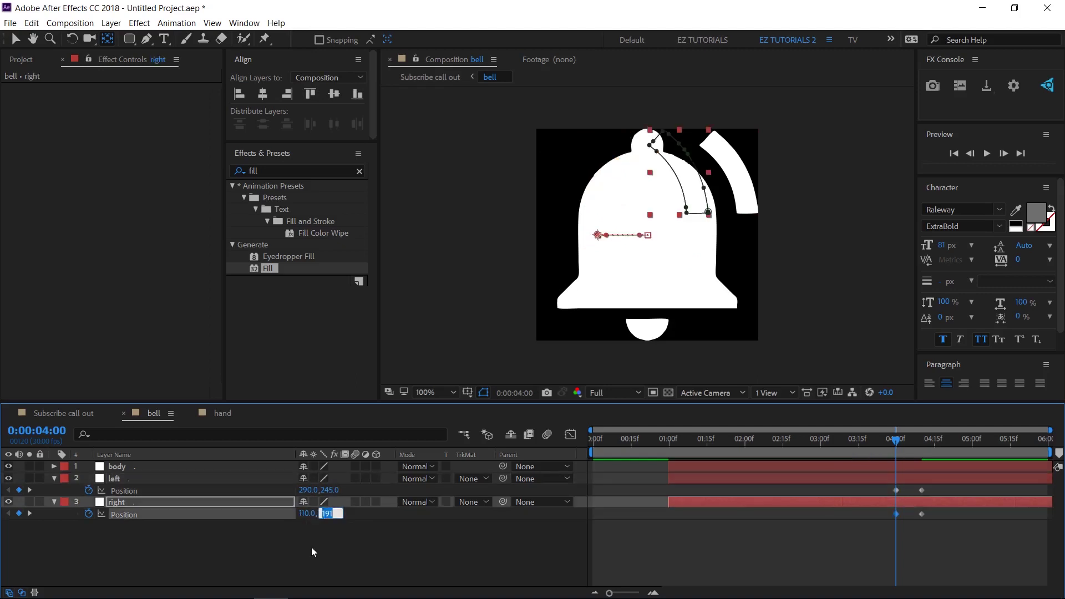
text(245)
key(Return)
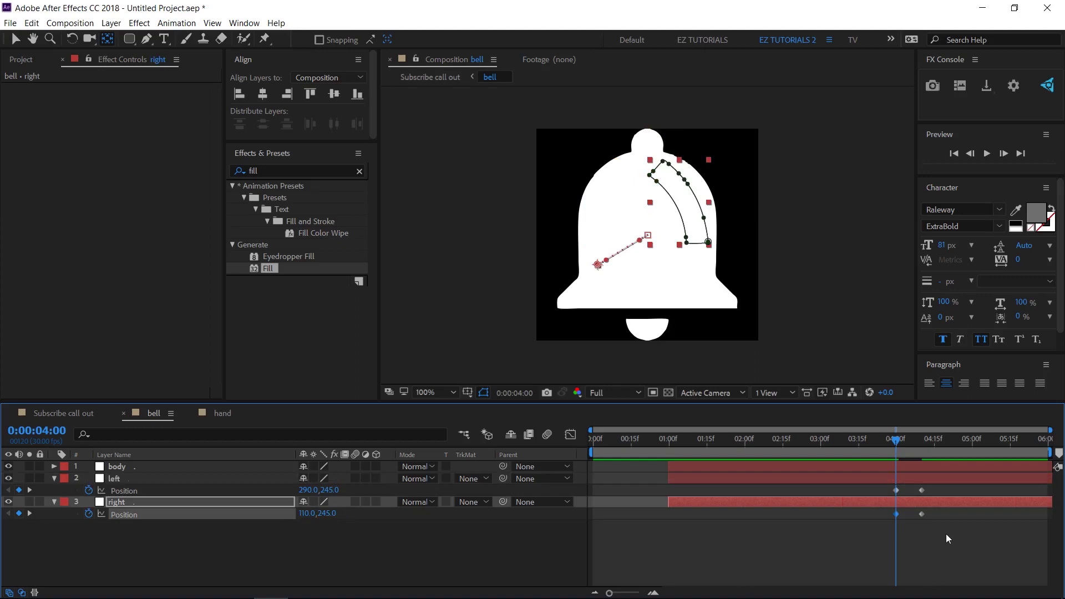
Step: Apply Easy Ease to the four arm Position keyframes
drag(946, 533, 894, 487)
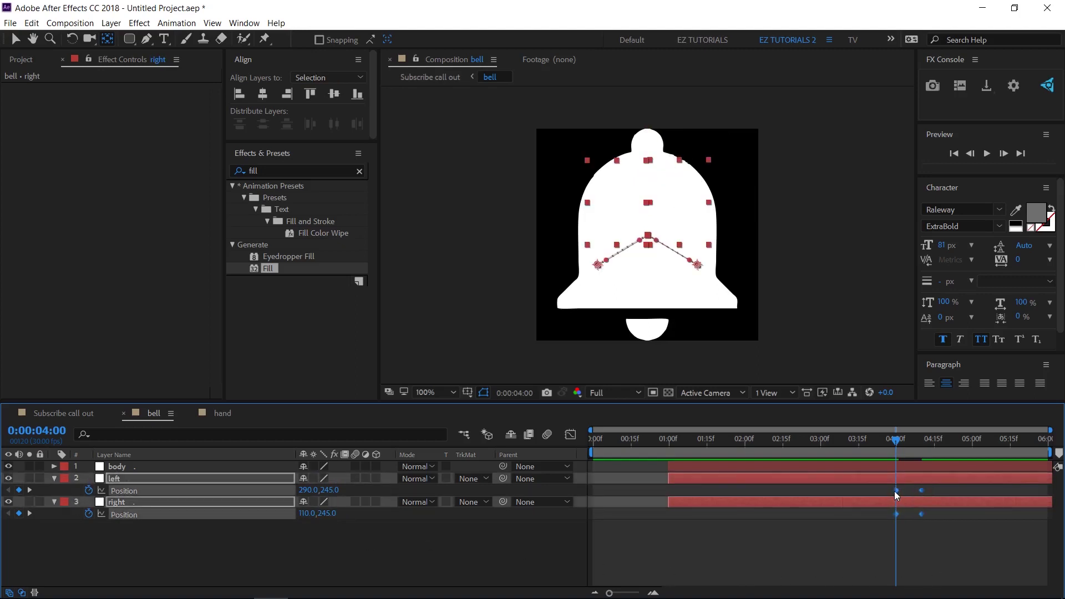
right_click(896, 492)
mouse_move(931, 482)
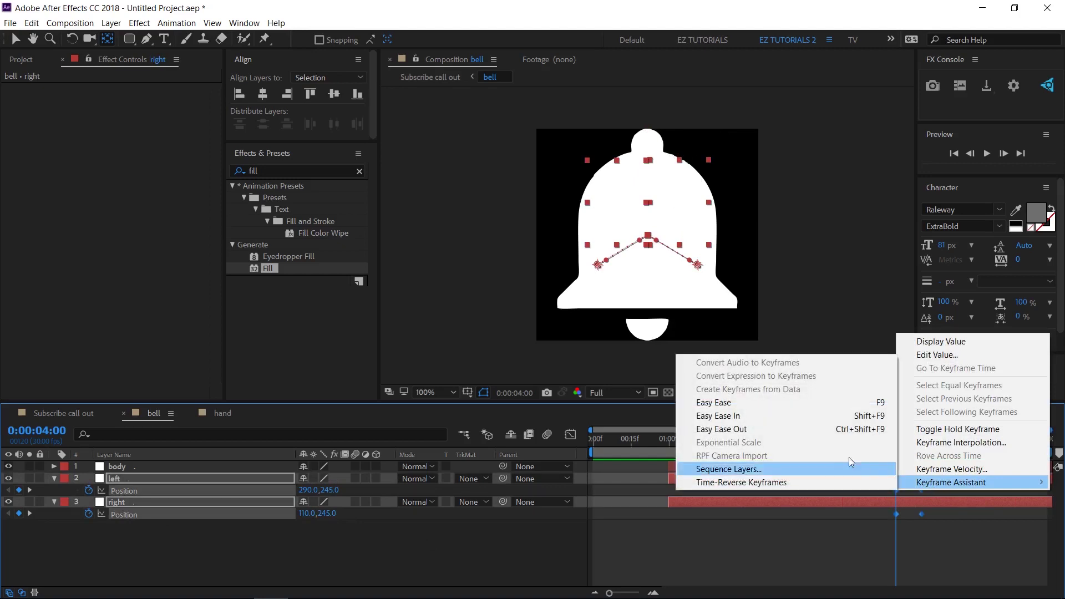
click(719, 403)
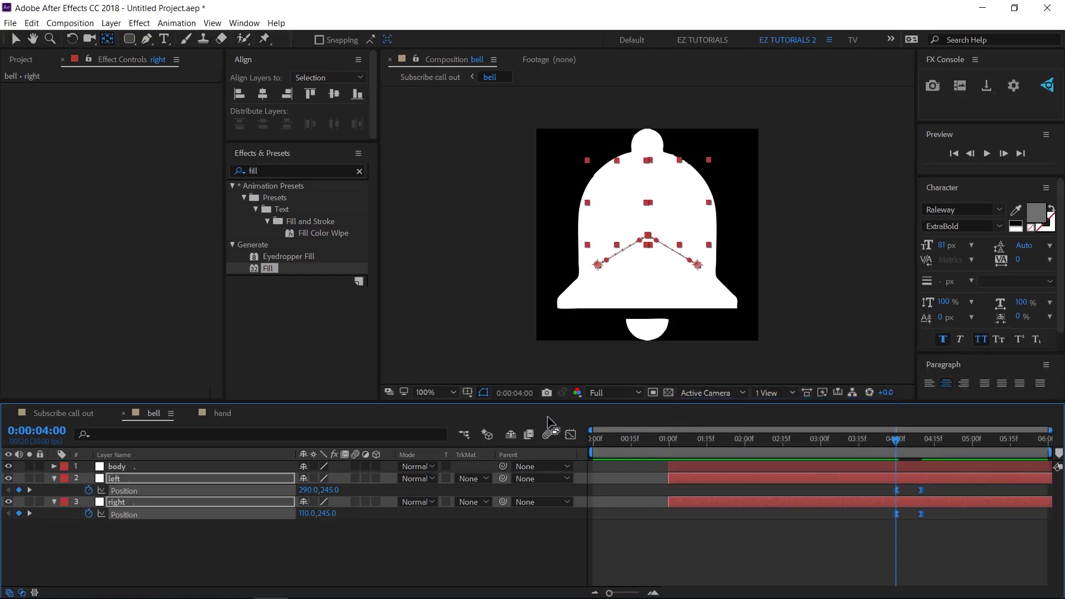
Step: Inspect the arms' Position speed curve in the Graph Editor, then return to layer bars
click(570, 434)
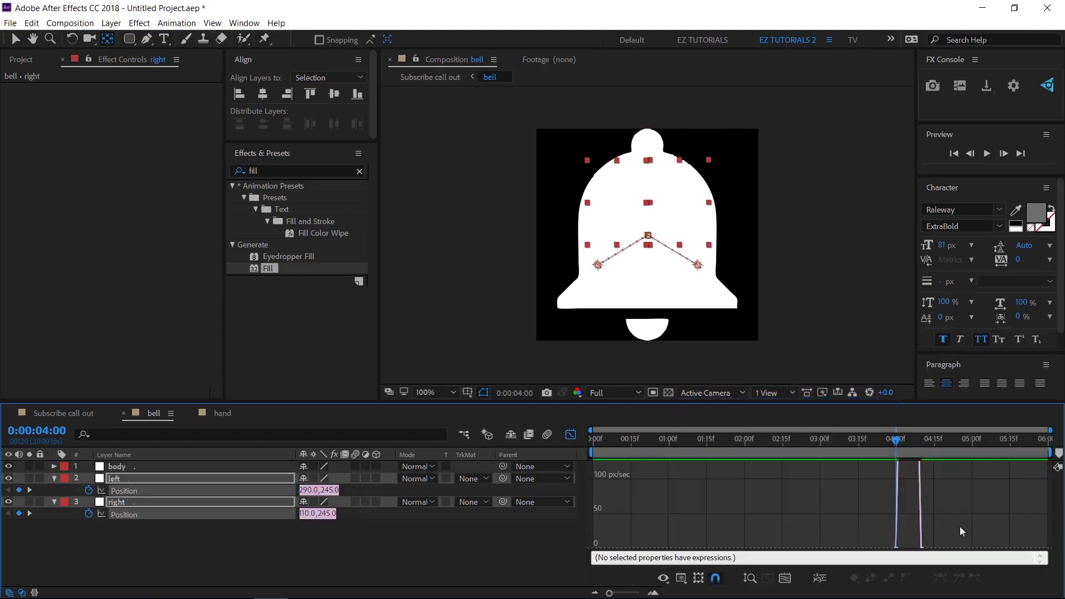
drag(961, 531, 894, 487)
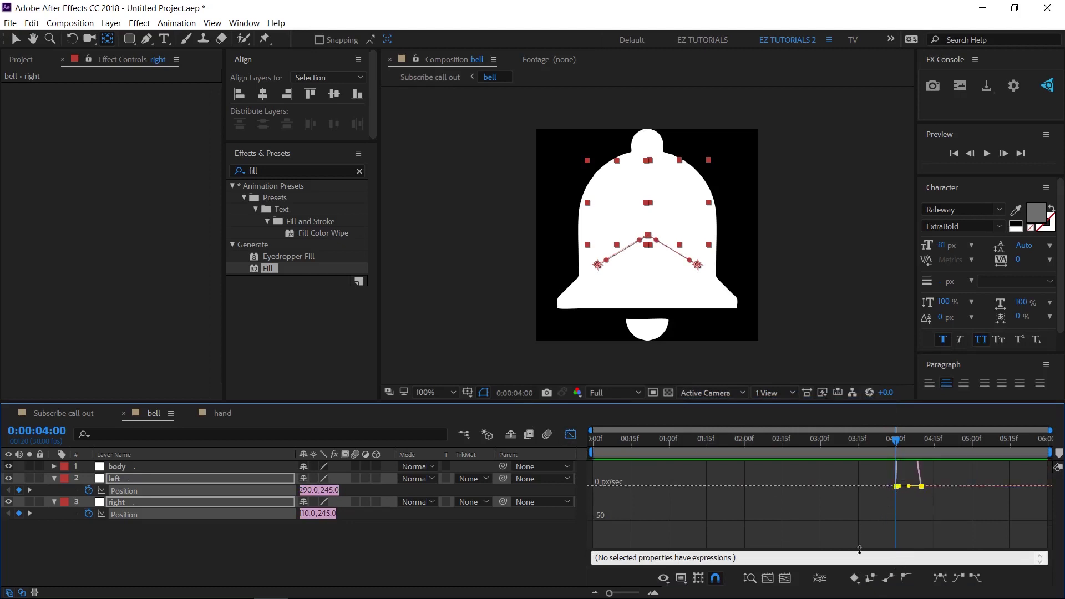
click(784, 579)
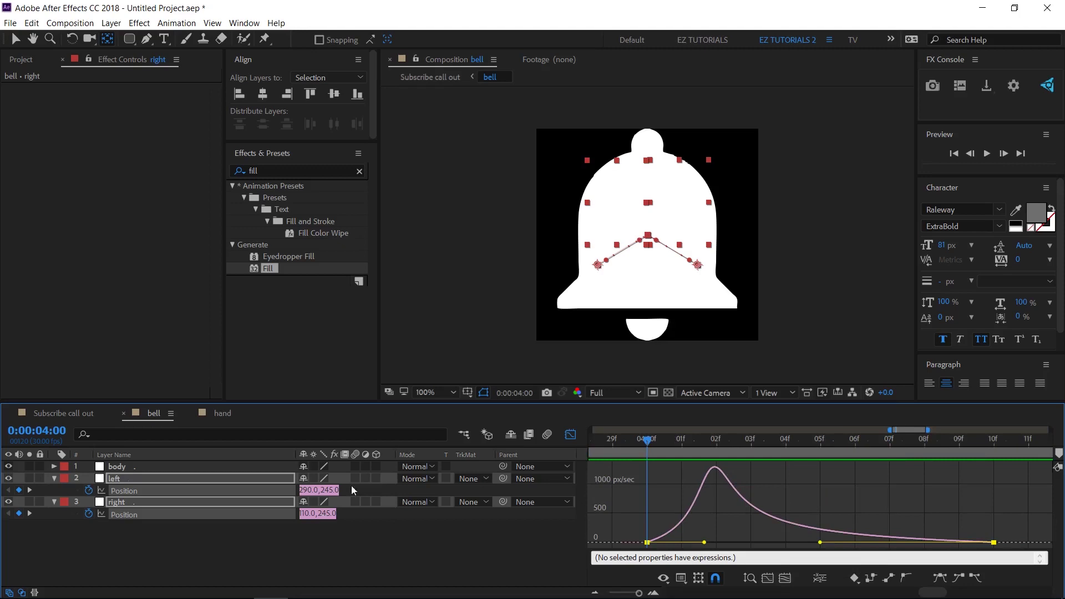
click(571, 435)
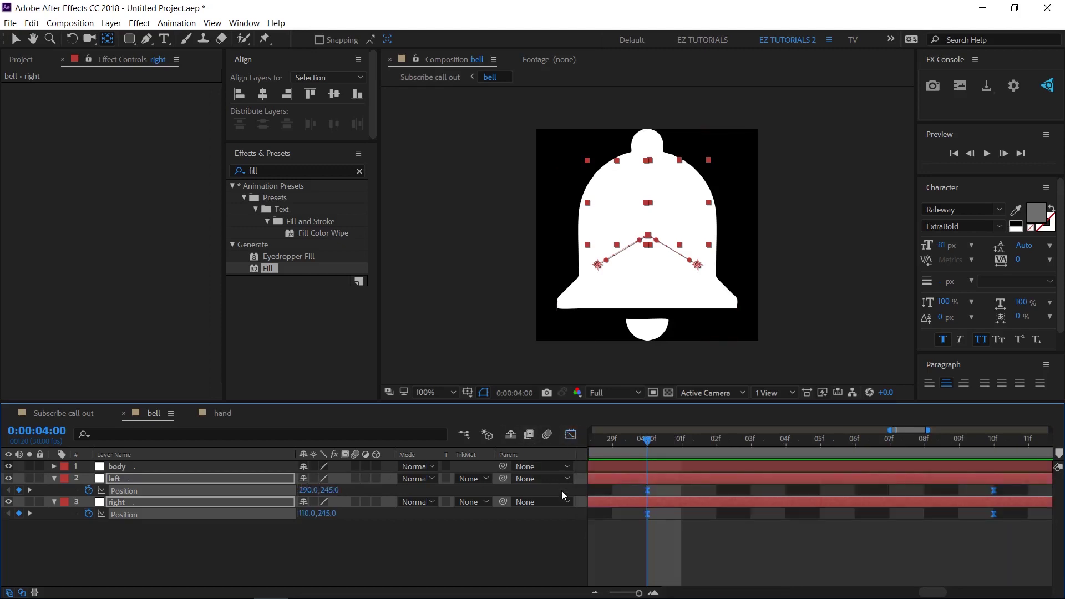
Step: Preview the Subscribe call out composition from the first frame, then park the playhead near 0:00:04:16
click(71, 416)
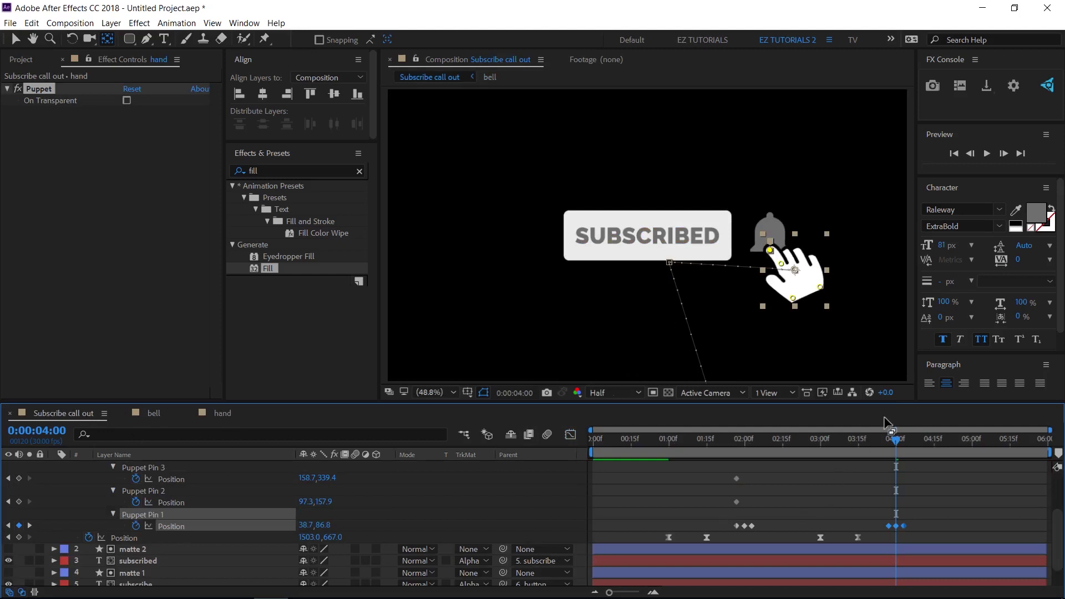
click(956, 155)
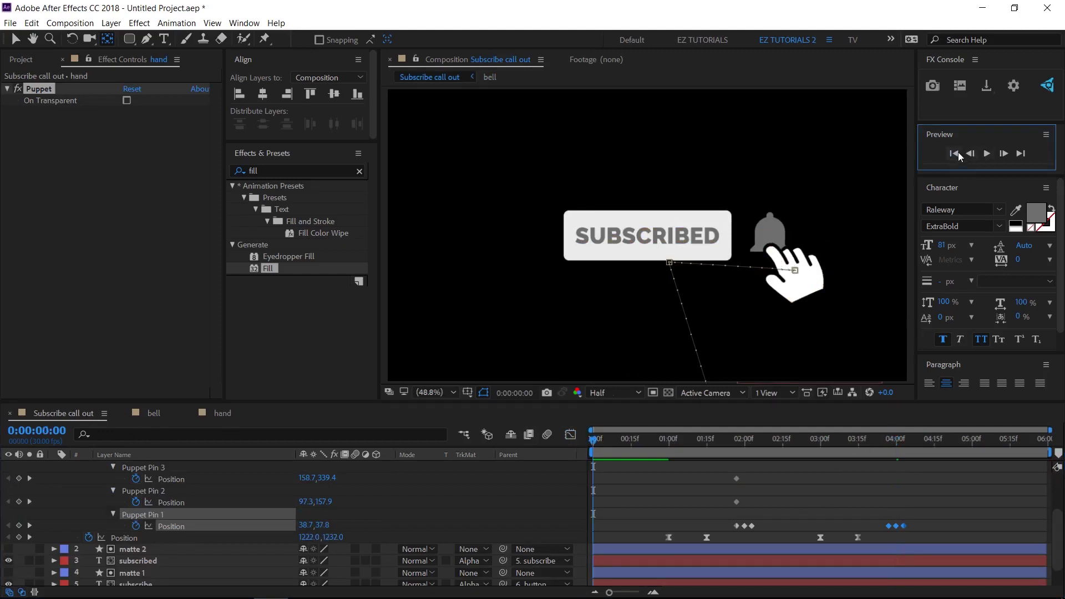
click(986, 154)
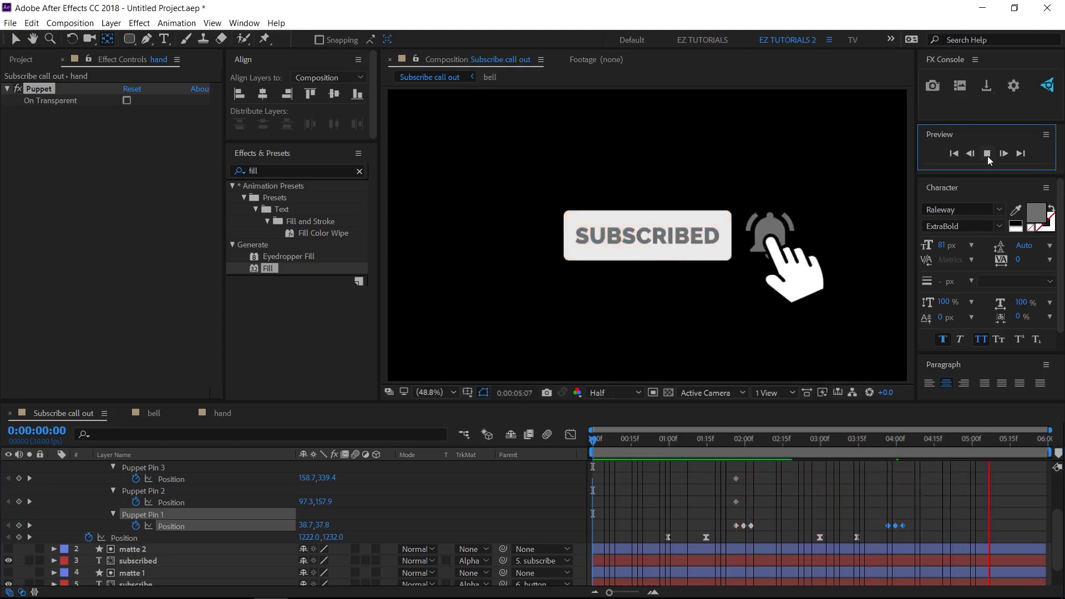
click(987, 156)
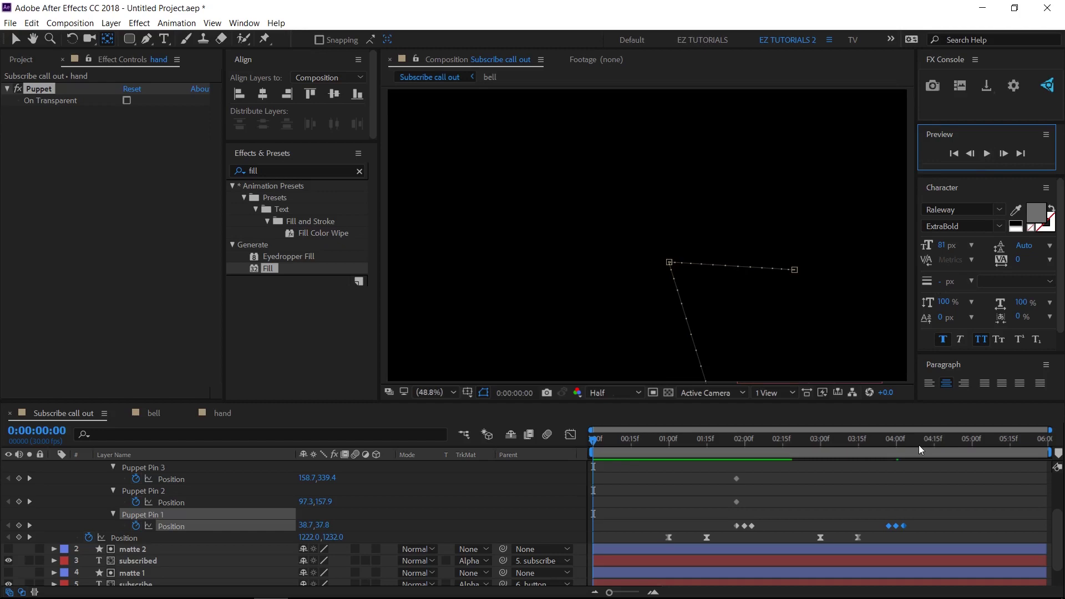
drag(918, 445, 932, 444)
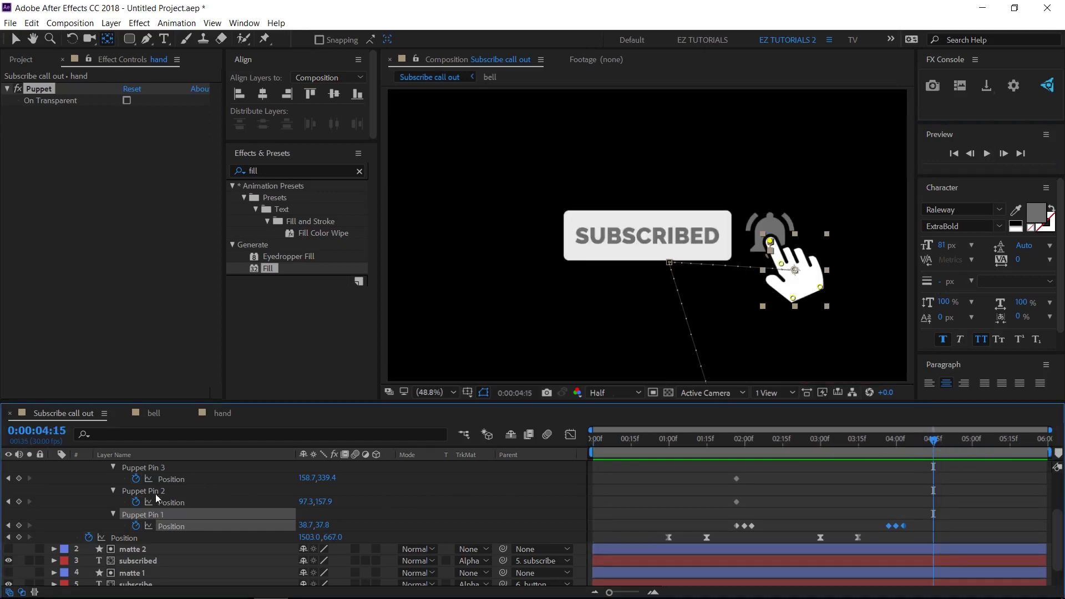
Step: Keyframe the hand's Position at 4:15 and move it off-frame to 1706,1260 at 5:00
scroll(68, 497, up, 3)
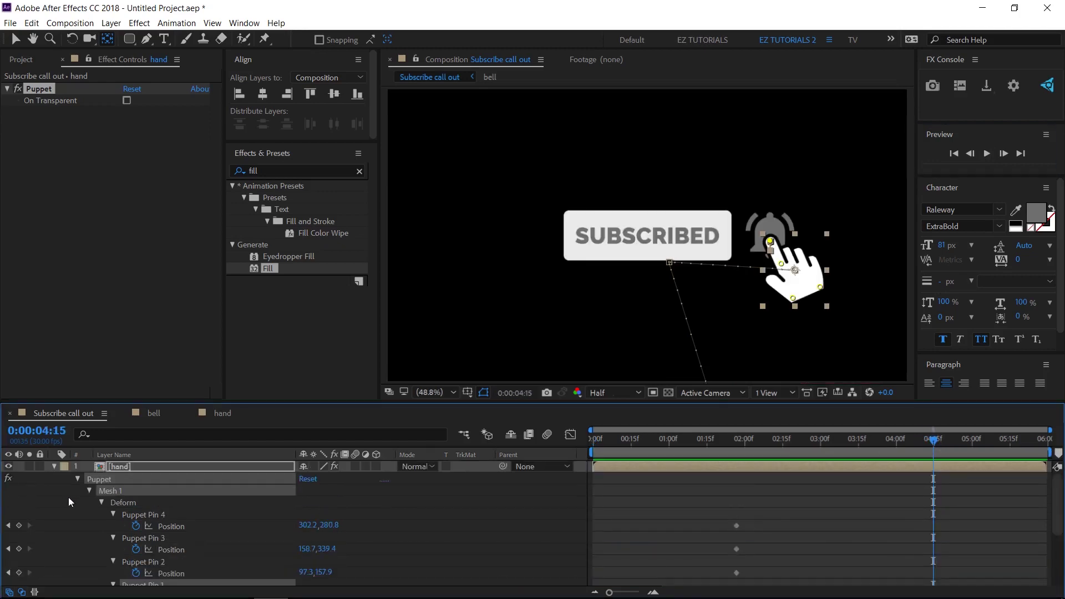
click(54, 466)
click(105, 464)
key(p)
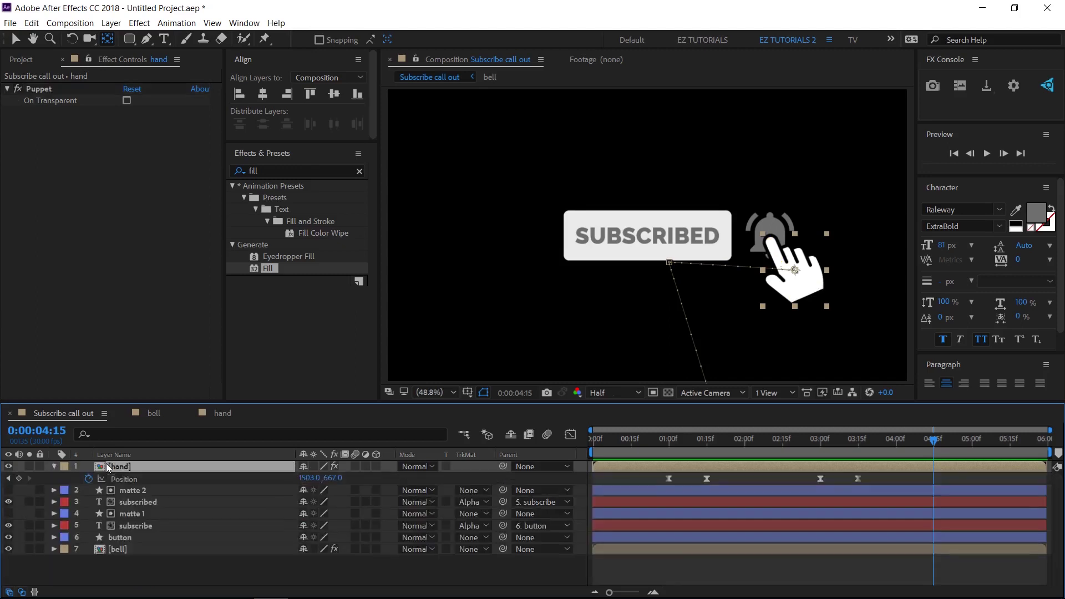
click(18, 478)
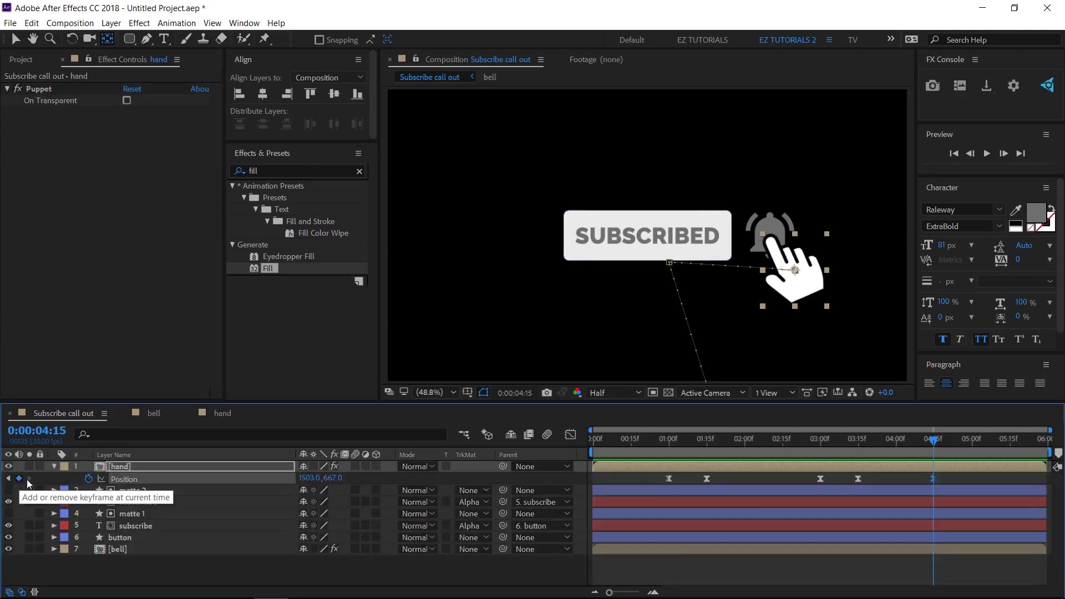
click(973, 445)
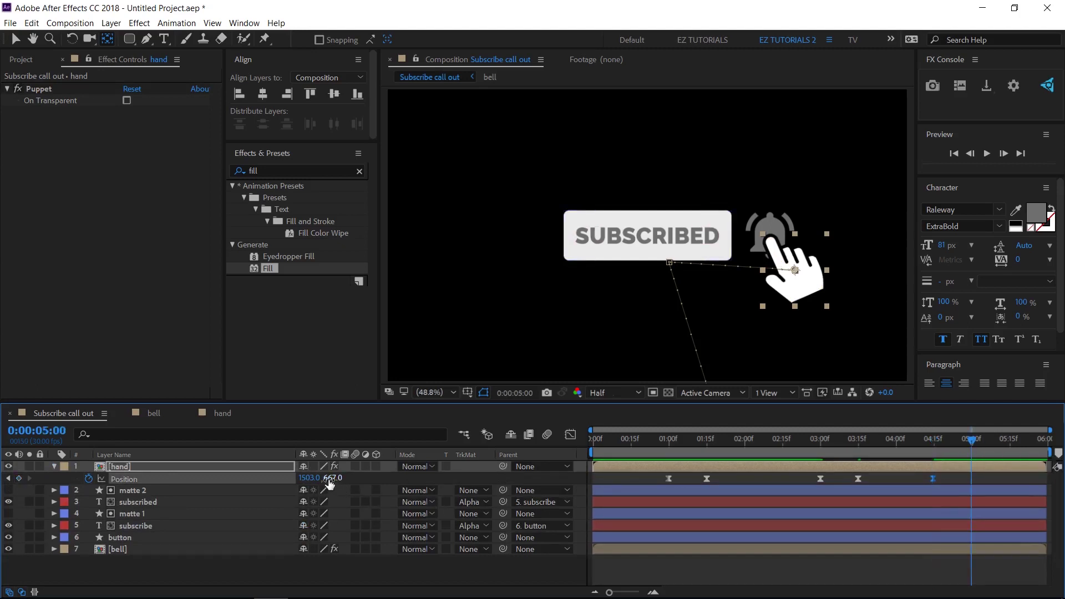
drag(334, 478, 710, 504)
drag(313, 478, 474, 503)
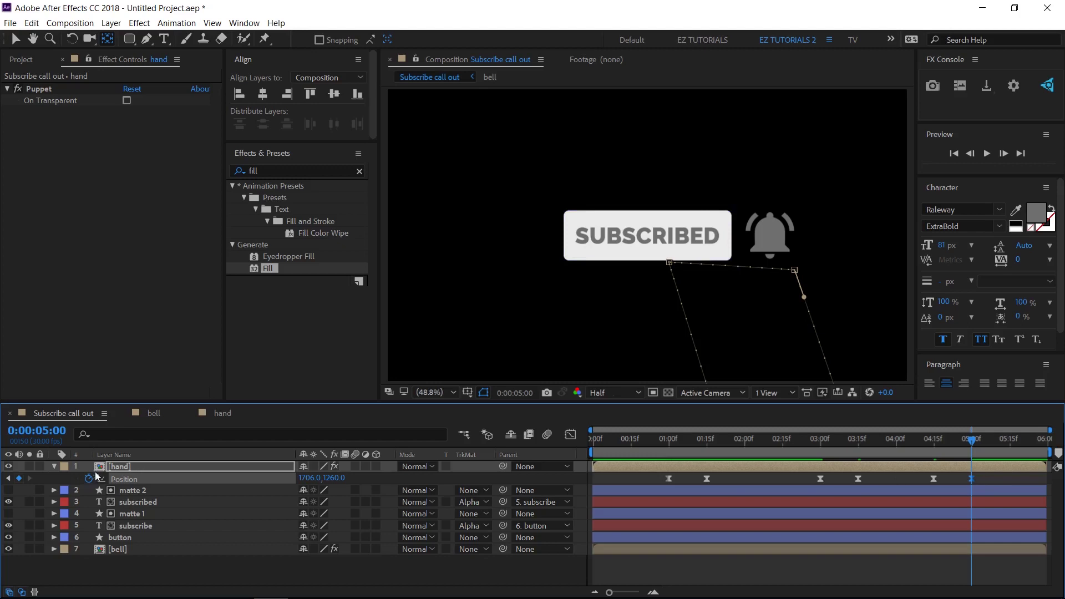
click(55, 466)
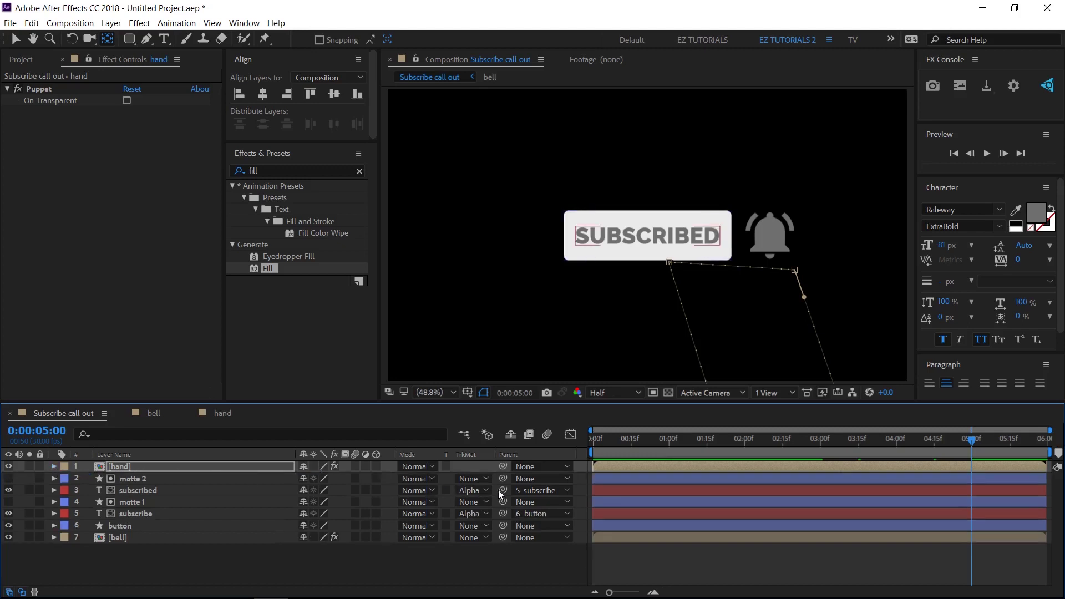
Step: Parent matte 2 and the bell to the button, then animate the button's Position down to 872.8,1310.1 between 5:00 and 5:15
drag(503, 478, 165, 522)
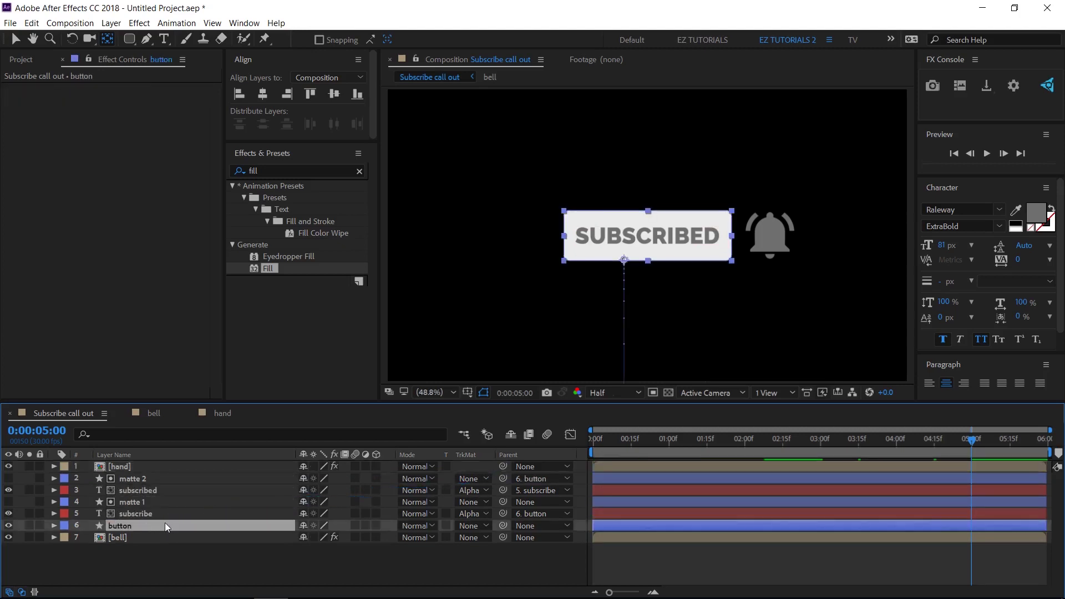
drag(503, 538, 131, 528)
click(131, 527)
key(u)
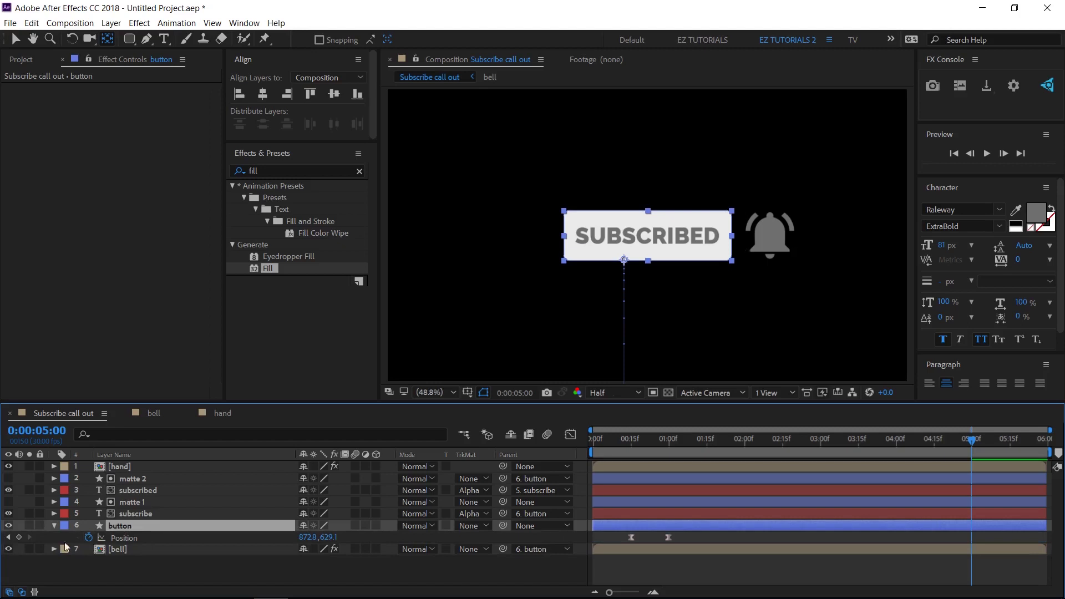
click(20, 537)
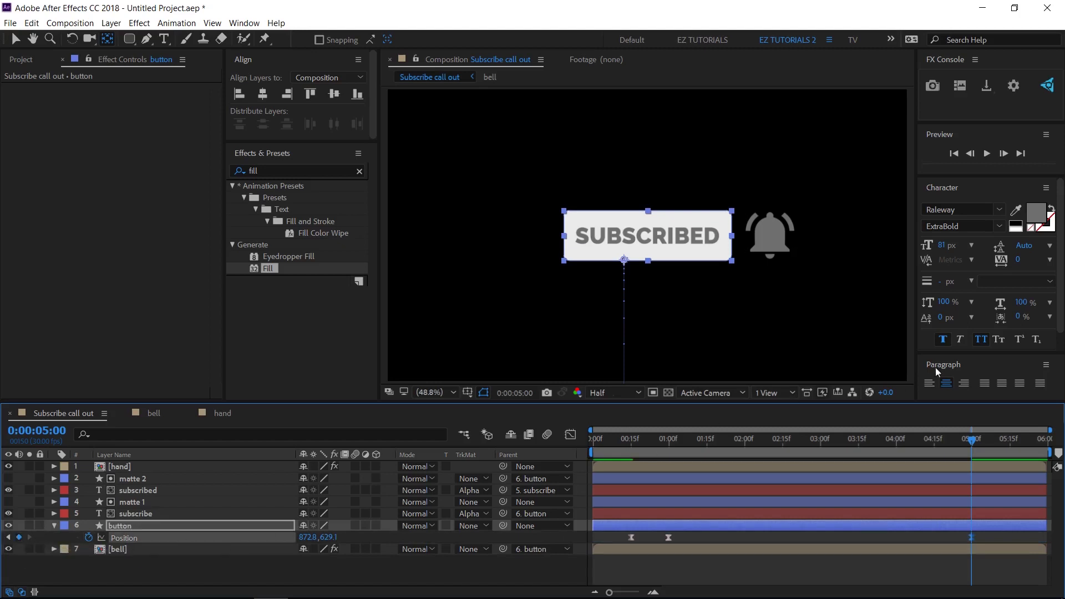
click(1009, 447)
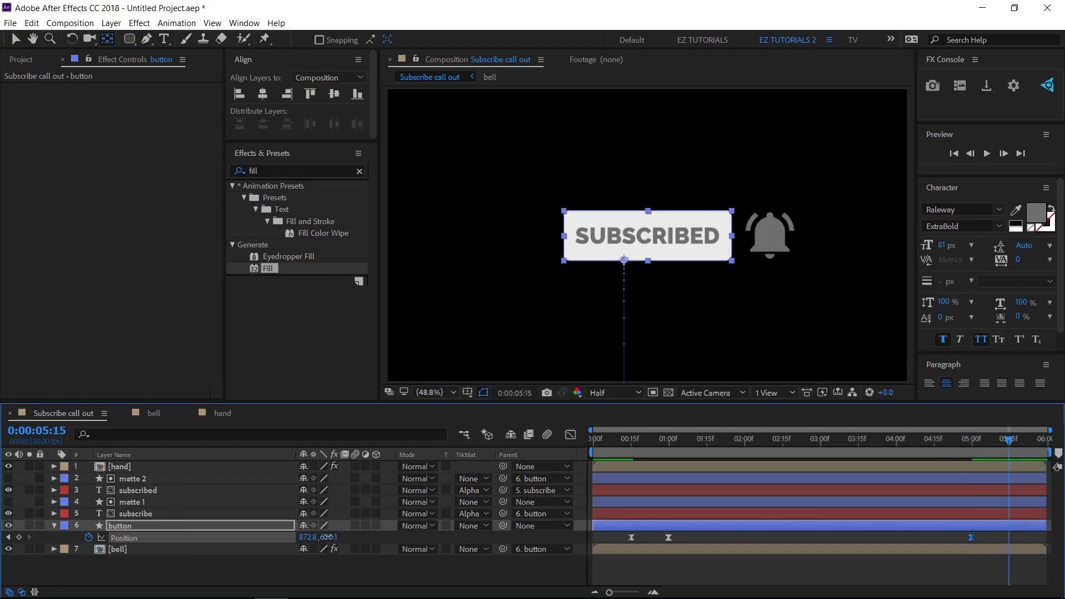
drag(329, 540, 758, 557)
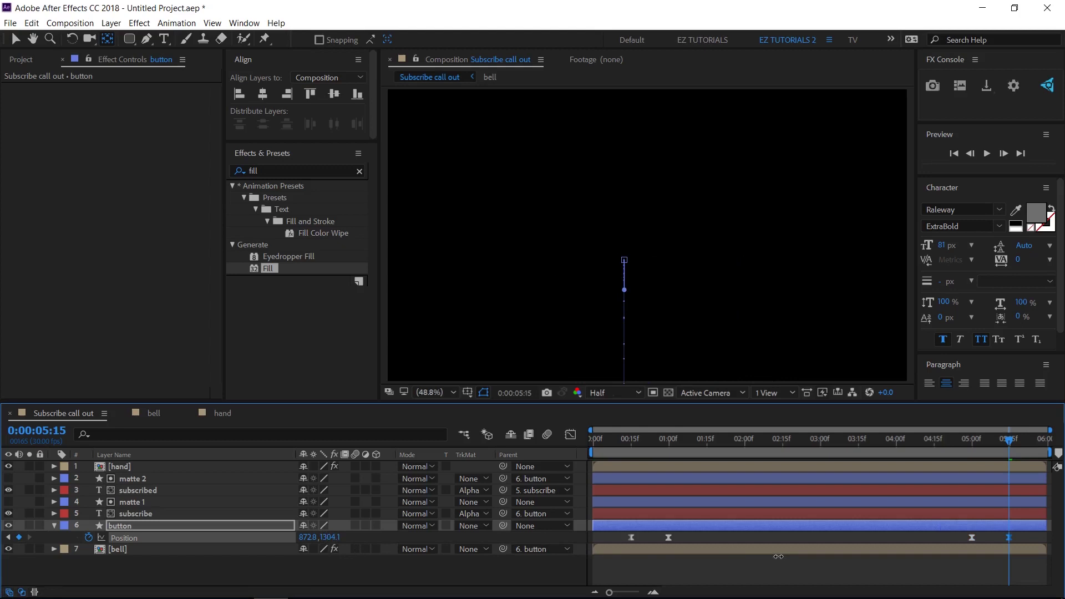
click(54, 526)
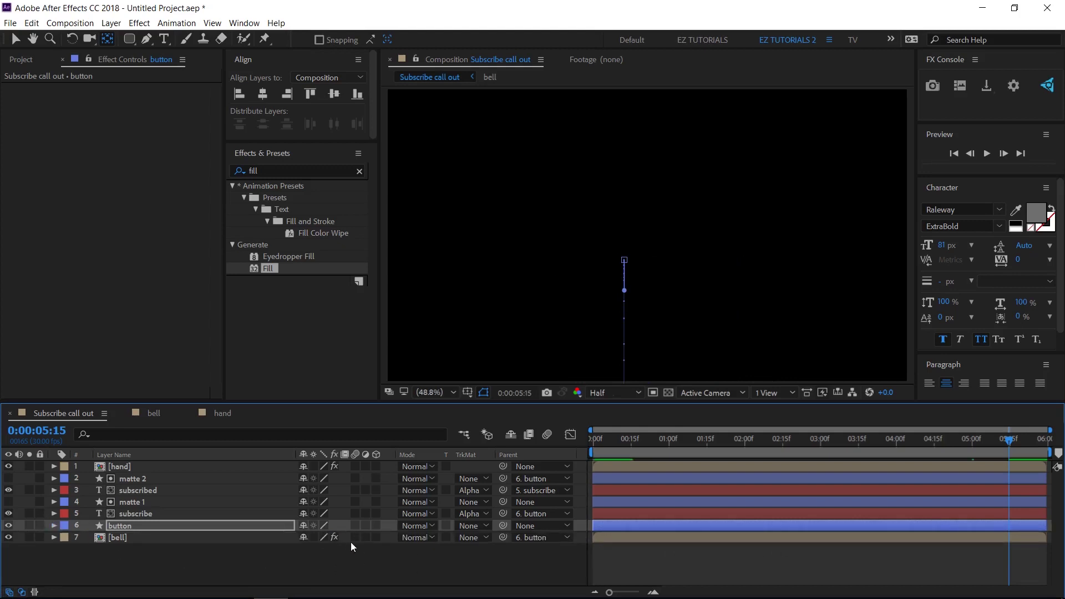
Step: Enable motion blur on all layers, preview the full animation, and show the Project panel
drag(354, 538, 355, 493)
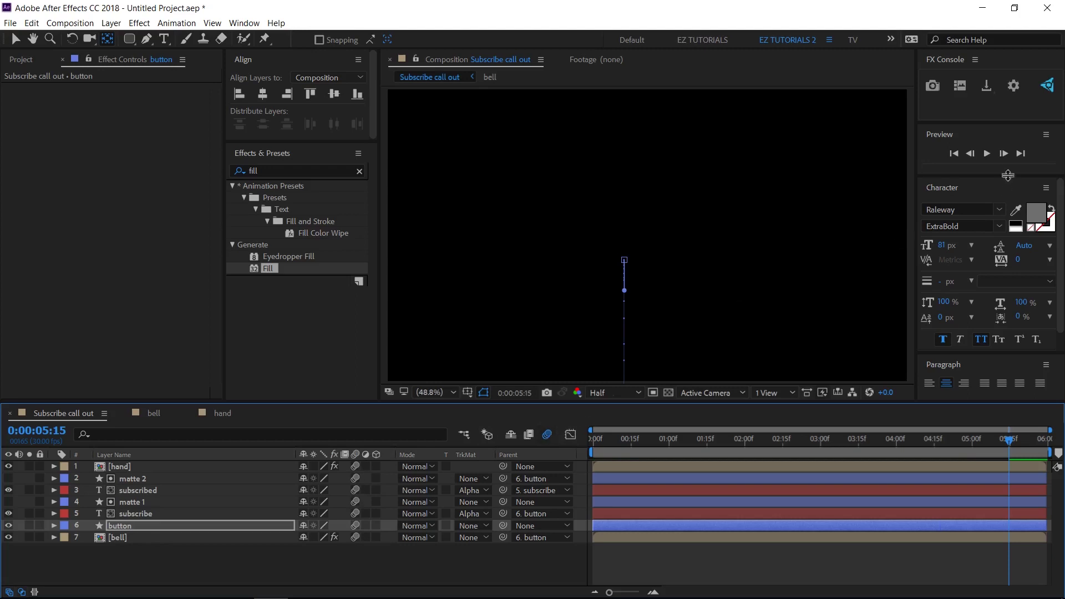
click(953, 154)
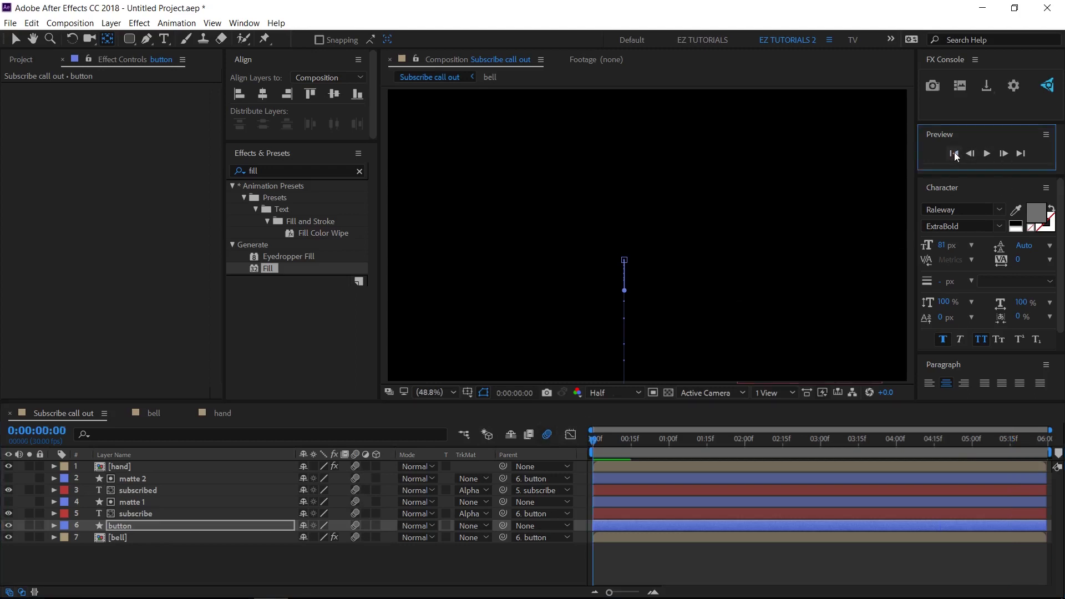
click(985, 154)
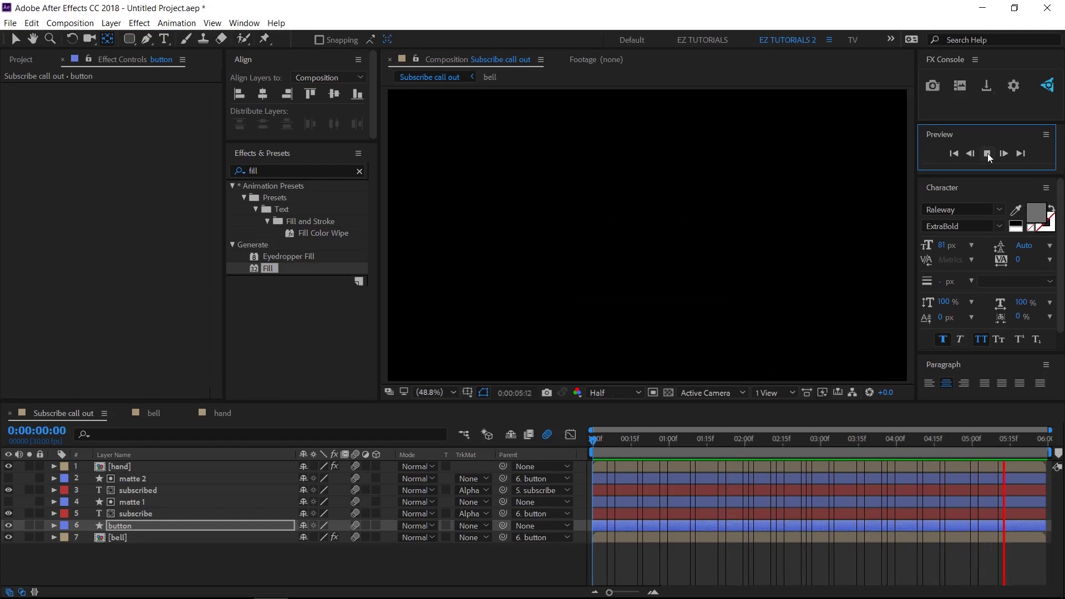
click(987, 153)
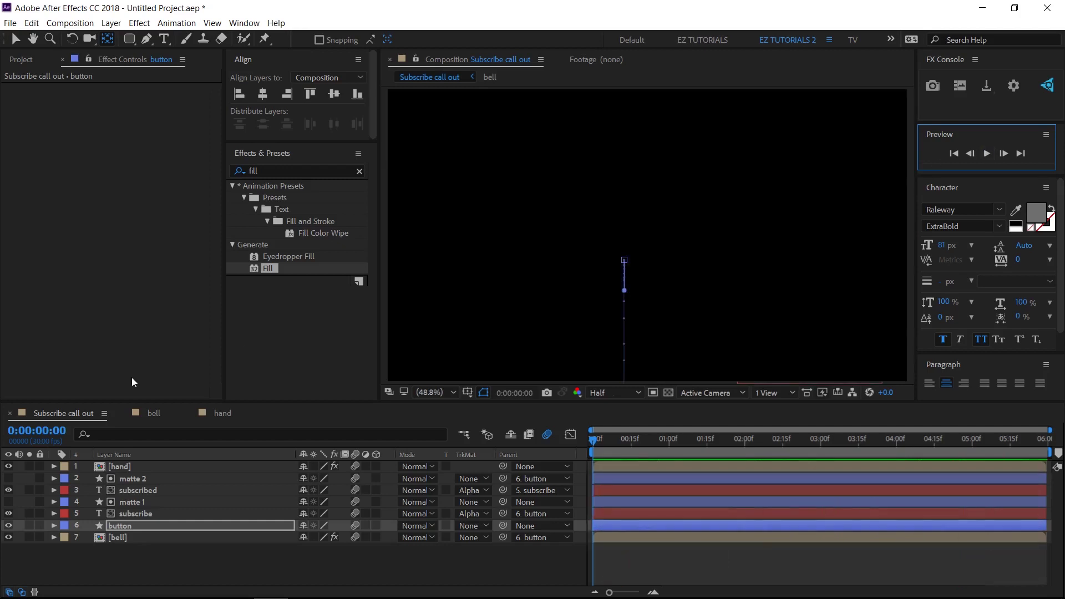
click(11, 61)
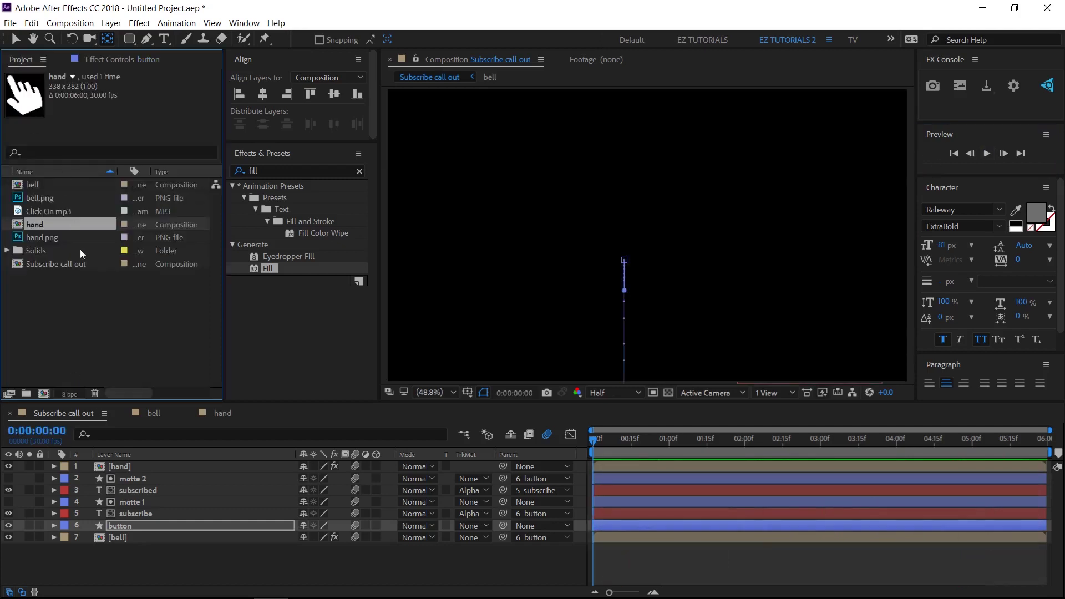
Step: Add two Click On.mp3 audio layers, starting at 2:00 and at 4:00
drag(42, 209, 60, 566)
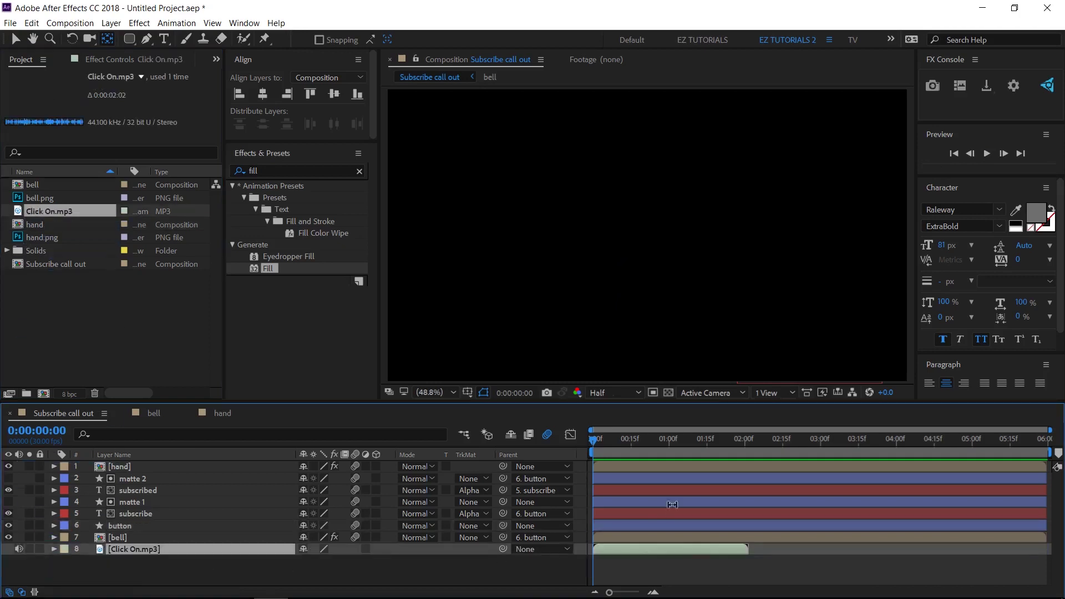
click(743, 444)
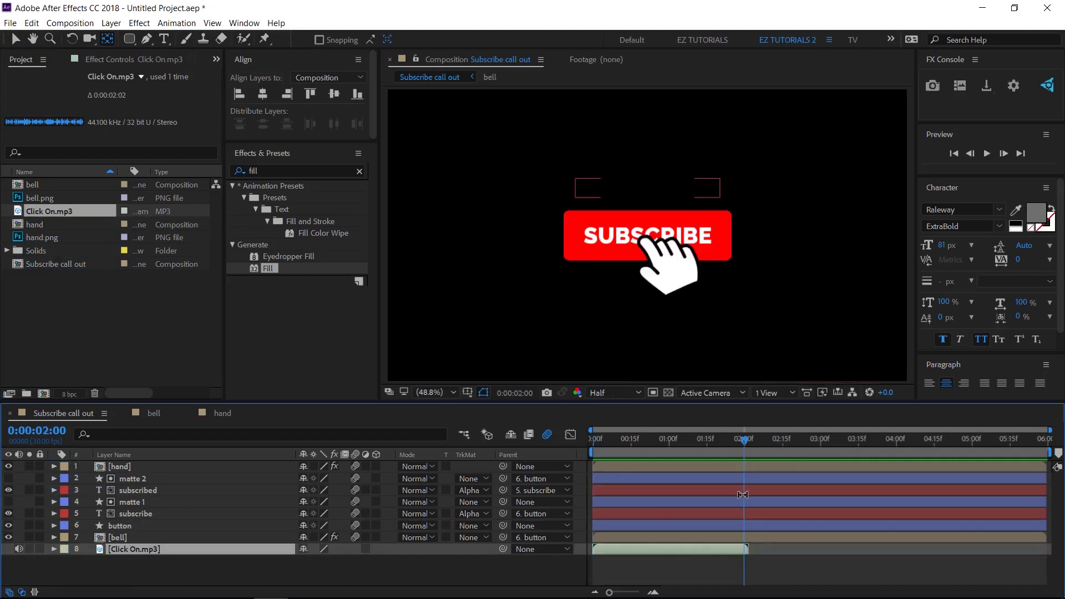
key(bracketleft)
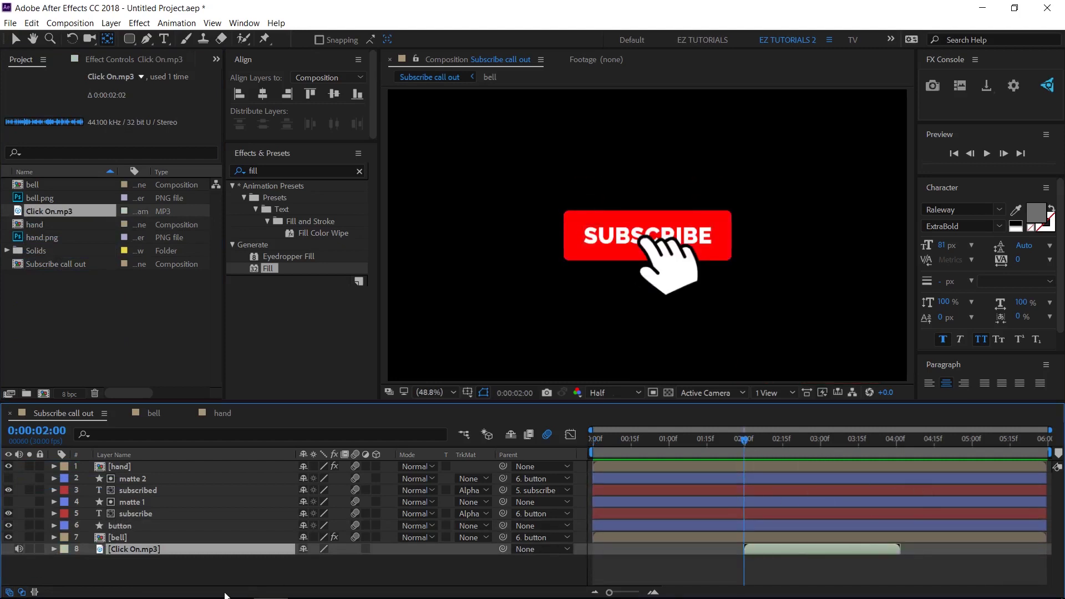
key(ctrl+d)
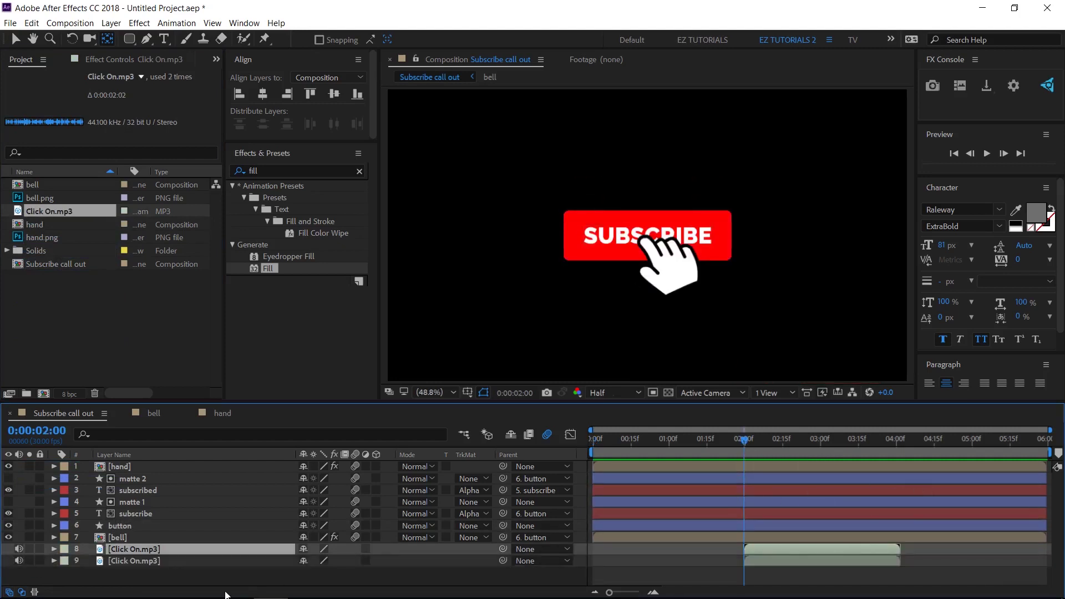
click(896, 445)
key(bracketleft)
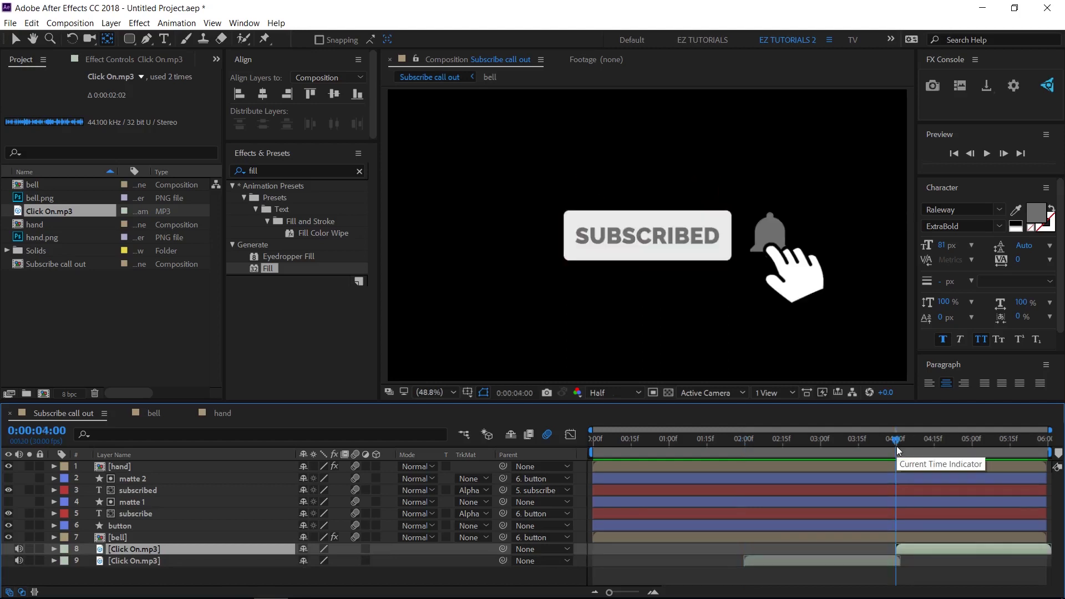
Step: Preview the finished call-out from the first frame with both click sounds
click(953, 154)
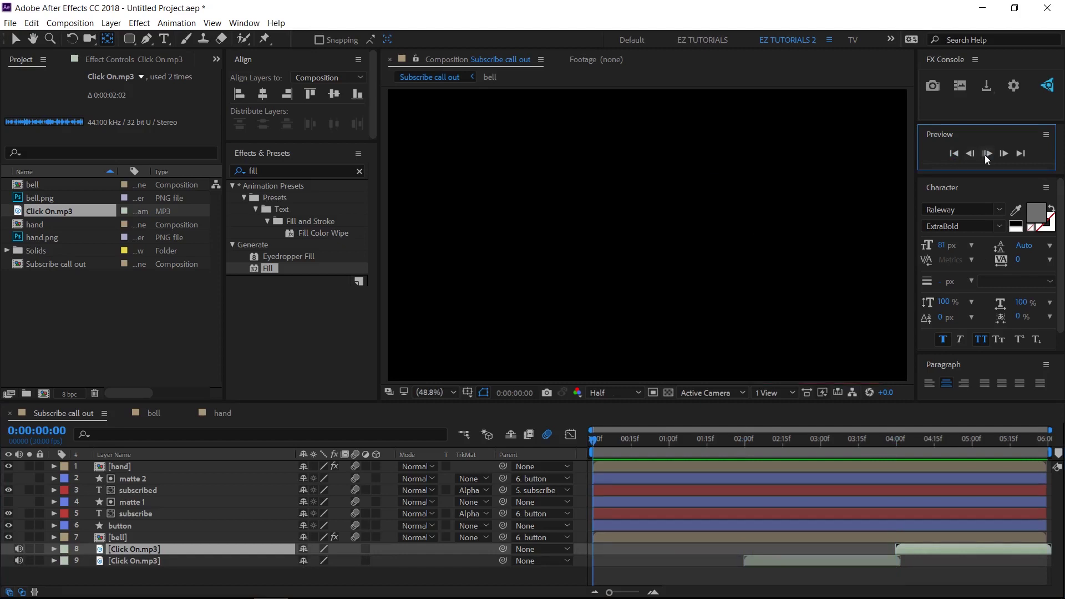
click(985, 154)
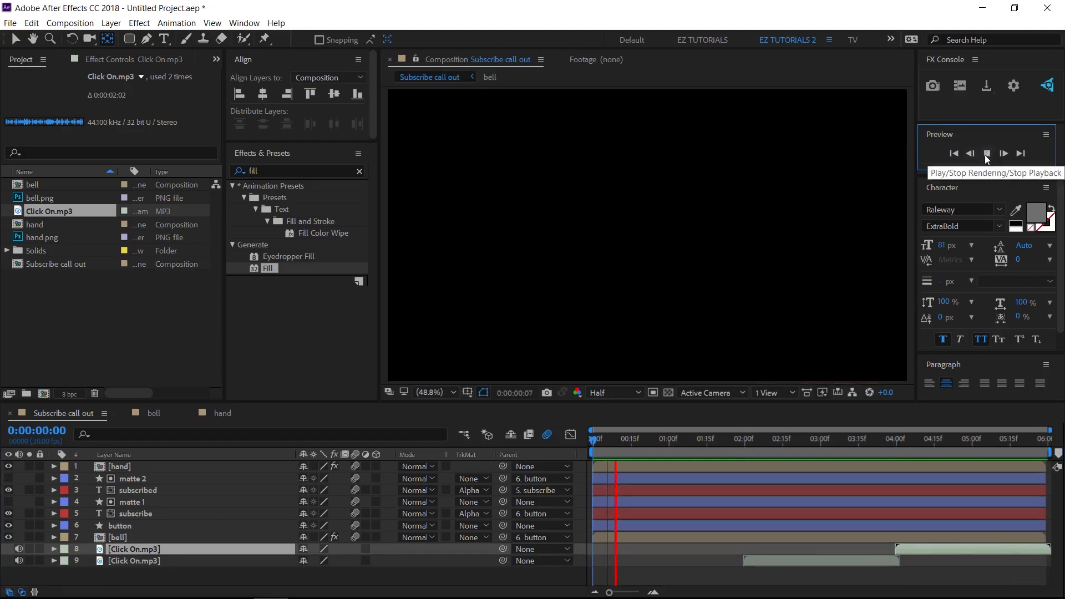